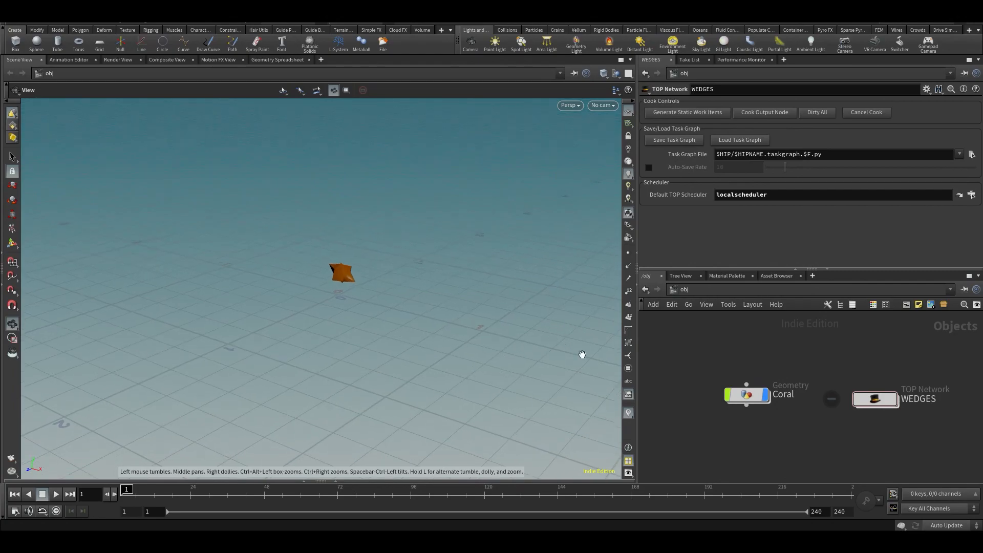
pyautogui.moveTo(740, 397); pyautogui.dragTo(739, 395)
pyautogui.moveTo(371, 274); pyautogui.dragTo(363, 311)
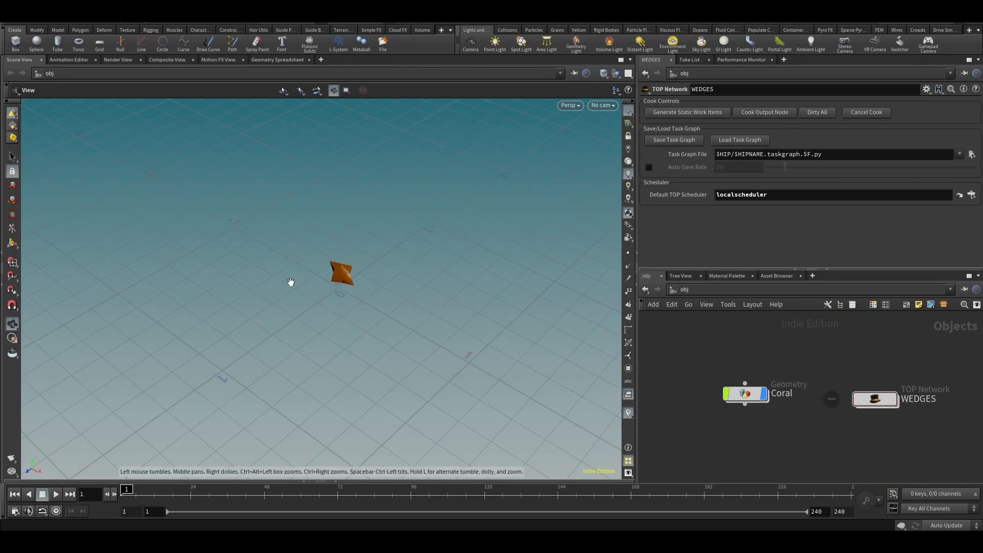
pyautogui.moveTo(447, 352); pyautogui.dragTo(460, 300)
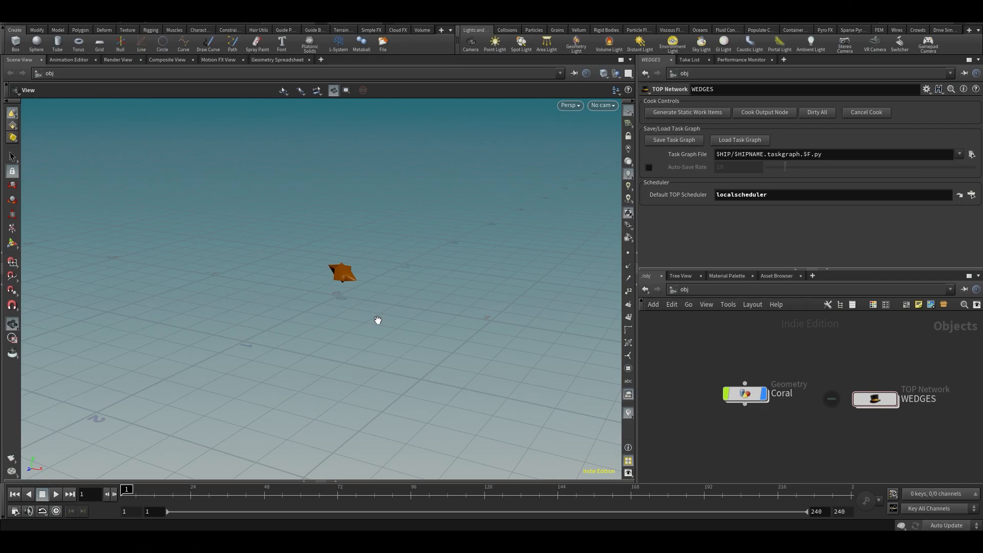
pyautogui.moveTo(349, 312); pyautogui.dragTo(669, 380)
pyautogui.moveTo(700, 346); pyautogui.dragTo(780, 407)
pyautogui.moveTo(406, 352); pyautogui.dragTo(480, 378)
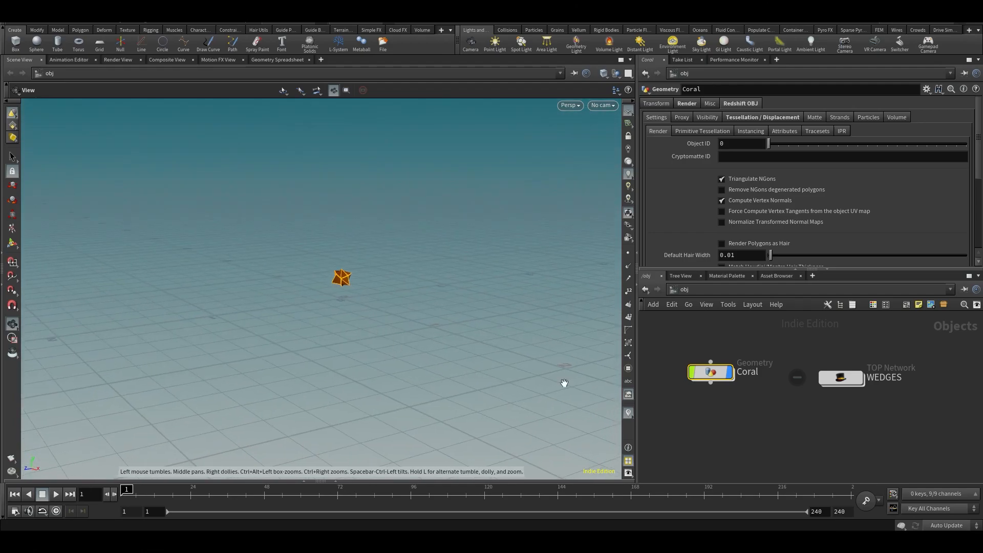
pyautogui.moveTo(849, 379)
pyautogui.mouseDown()
pyautogui.moveTo(839, 373)
pyautogui.moveTo(846, 386)
pyautogui.mouseUp()
pyautogui.moveTo(849, 426); pyautogui.dragTo(835, 398, button='middle')
pyautogui.click(836, 398)
pyautogui.moveTo(819, 336); pyautogui.dragTo(816, 357, button='middle')
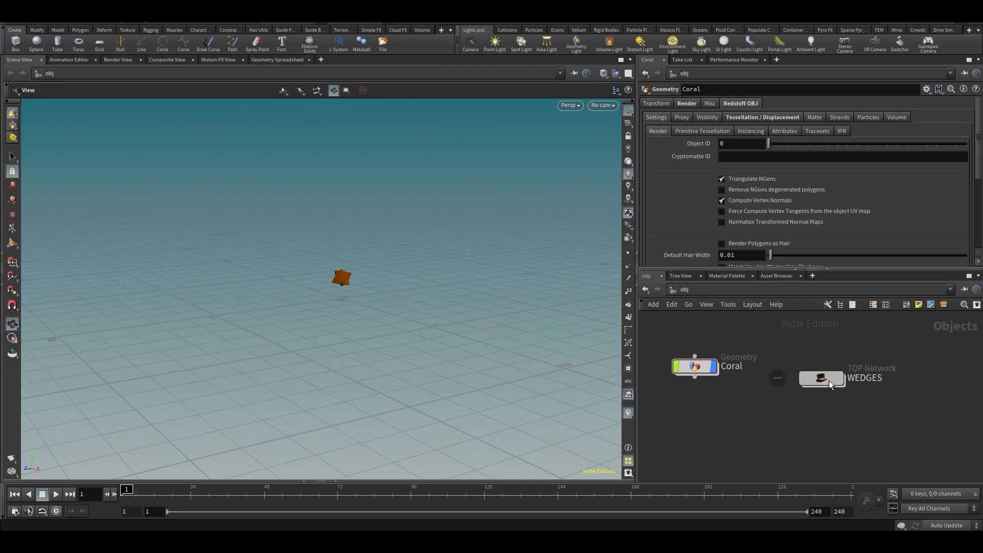
pyautogui.moveTo(887, 357); pyautogui.dragTo(896, 383, button='middle')
pyautogui.moveTo(828, 395); pyautogui.dragTo(824, 390)
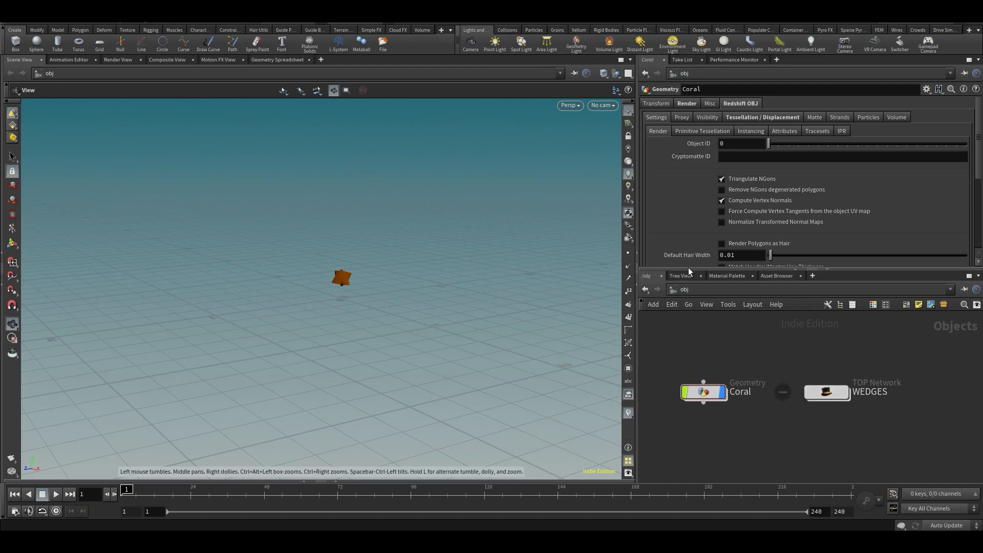
pyautogui.moveTo(323, 277); pyautogui.dragTo(459, 305)
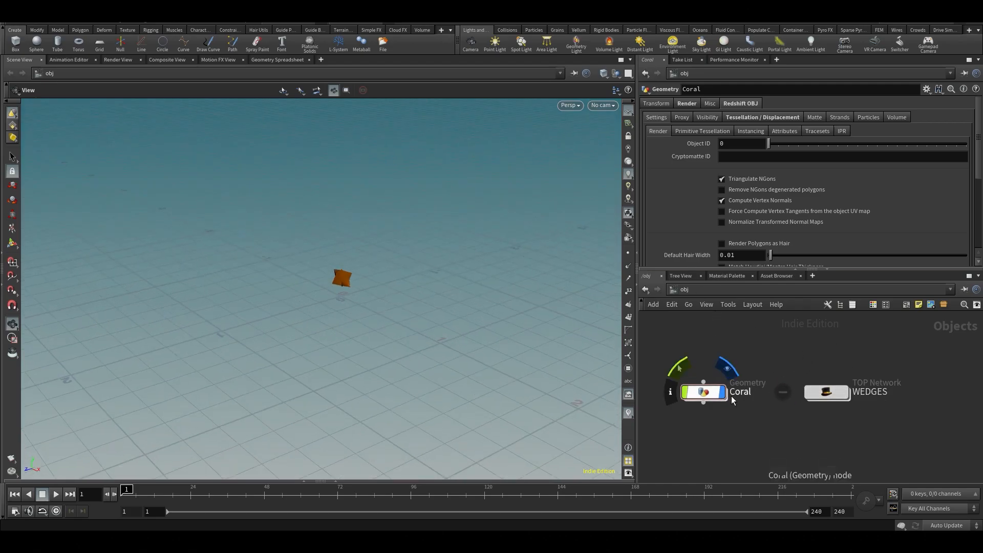
# Open the WEDGES network and delete the wedge2 and ropgeometry2 nodes.
pyautogui.doubleClick(824, 396)
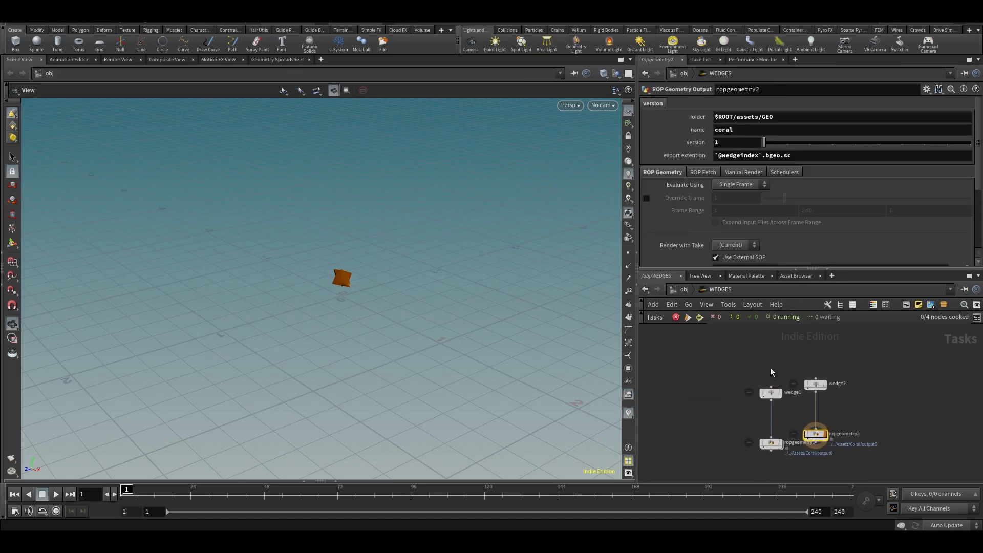
pyautogui.click(844, 305)
pyautogui.moveTo(826, 361); pyautogui.dragTo(882, 469)
pyautogui.press('Delete')
# Cook the wedge1 node to generate its work items and show its wedge count setting.
pyautogui.click(787, 397)
pyautogui.scroll(3, 793, 413)
pyautogui.moveTo(792, 415); pyautogui.dragTo(768, 370)
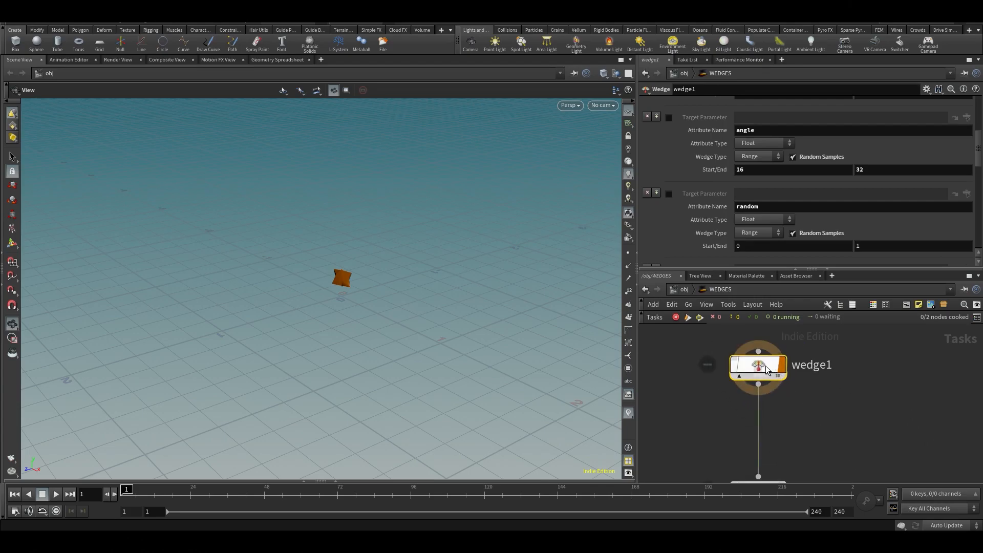
pyautogui.hotkey('shift', 'v')
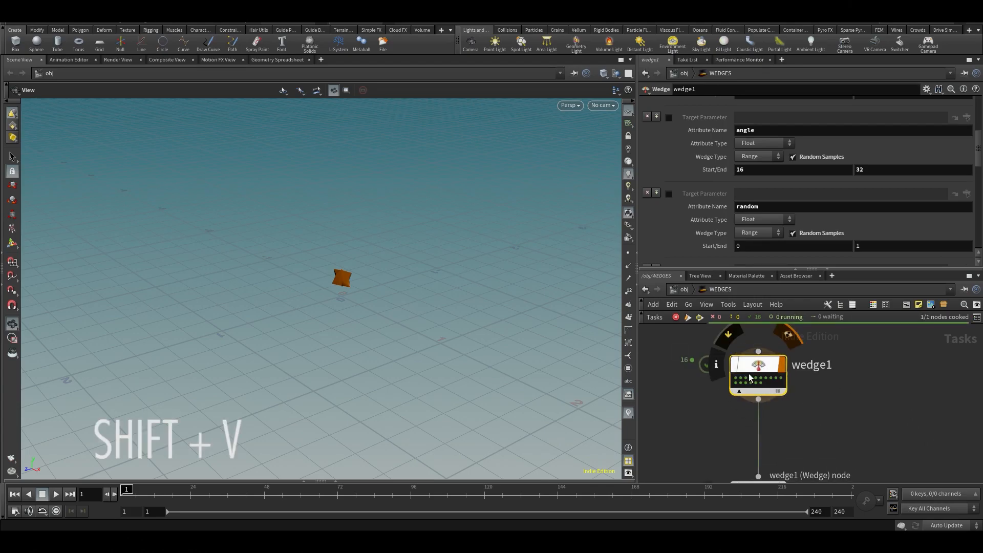
pyautogui.scroll(4, 790, 226)
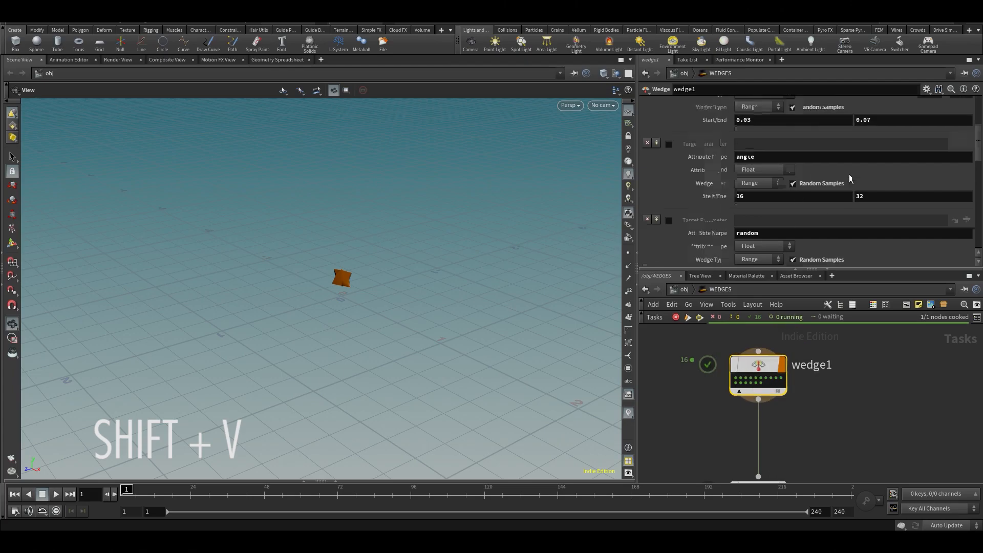
pyautogui.scroll(3, 980, 132)
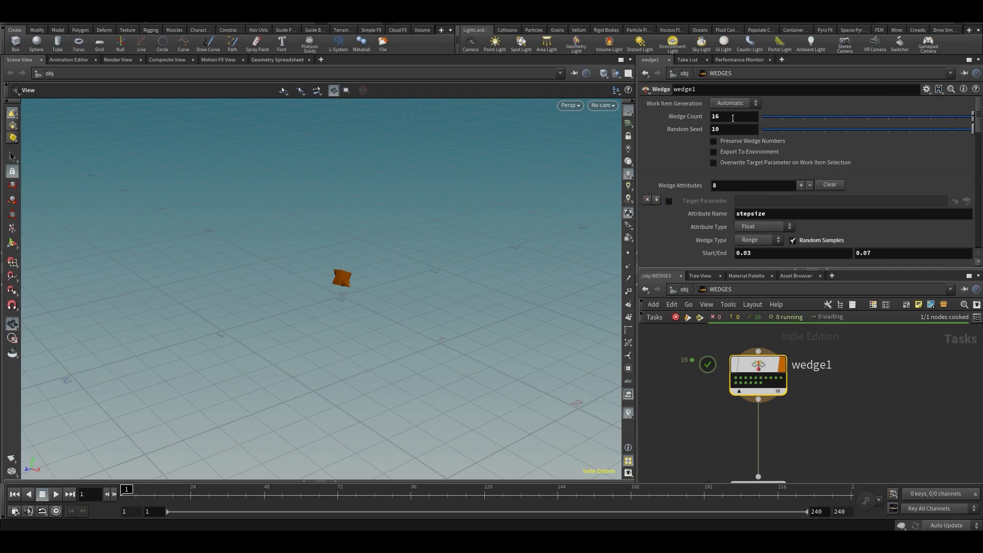
# Examine several of wedge1's work items one after another to compare the coral variations in the viewport.
pyautogui.click(741, 378)
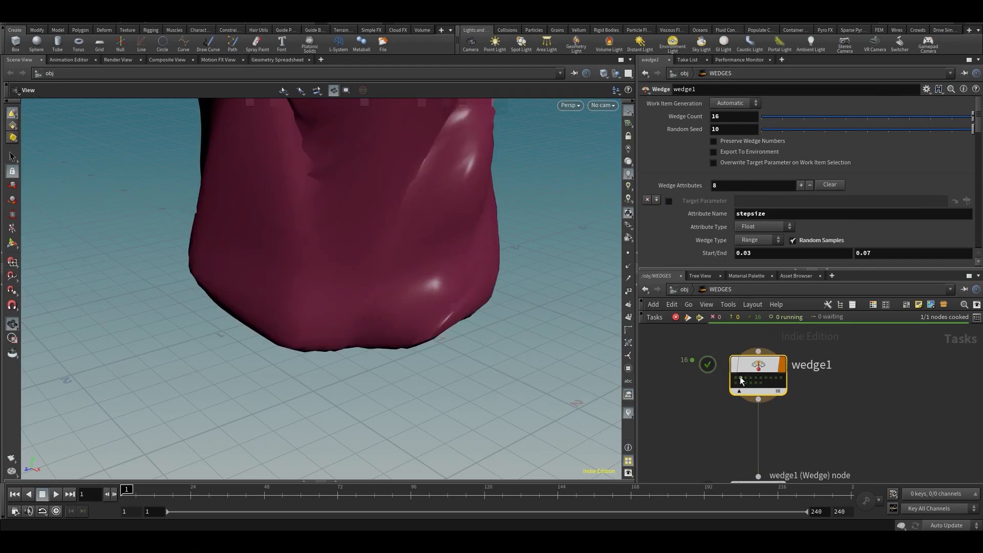
pyautogui.scroll(-5, 367, 283)
pyautogui.moveTo(395, 219); pyautogui.dragTo(382, 241)
pyautogui.click(755, 384)
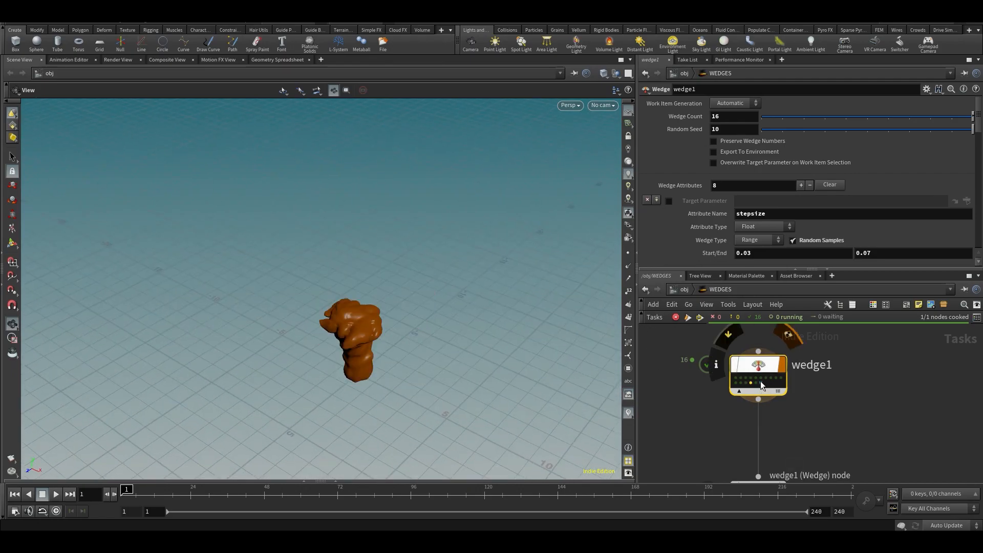
pyautogui.click(762, 382)
pyautogui.click(766, 379)
pyautogui.click(751, 378)
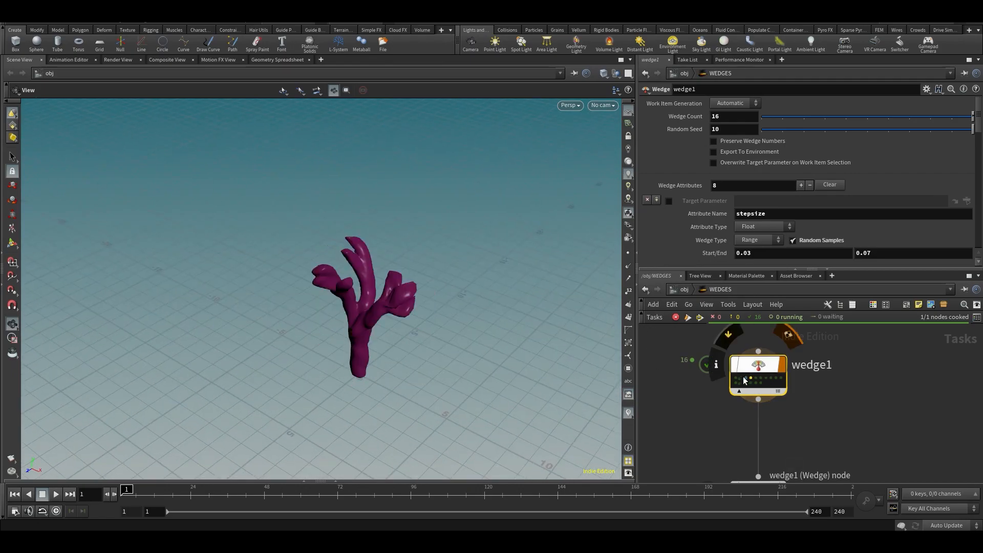
pyautogui.click(745, 378)
pyautogui.click(741, 383)
pyautogui.moveTo(390, 293); pyautogui.dragTo(405, 288)
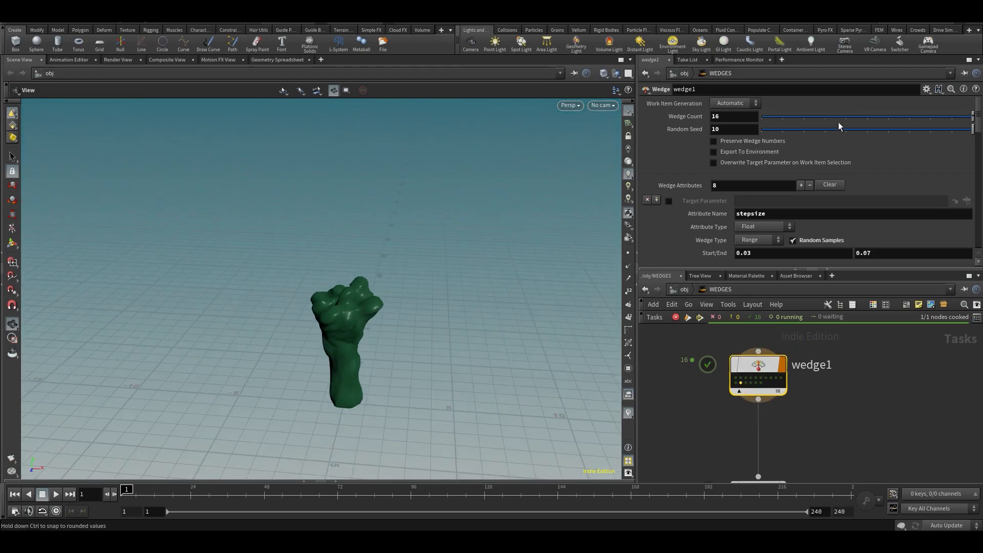
# Set wedge1's Wedge Count to 35 and regenerate its work items.
pyautogui.moveTo(756, 117); pyautogui.dragTo(758, 119, button='middle')
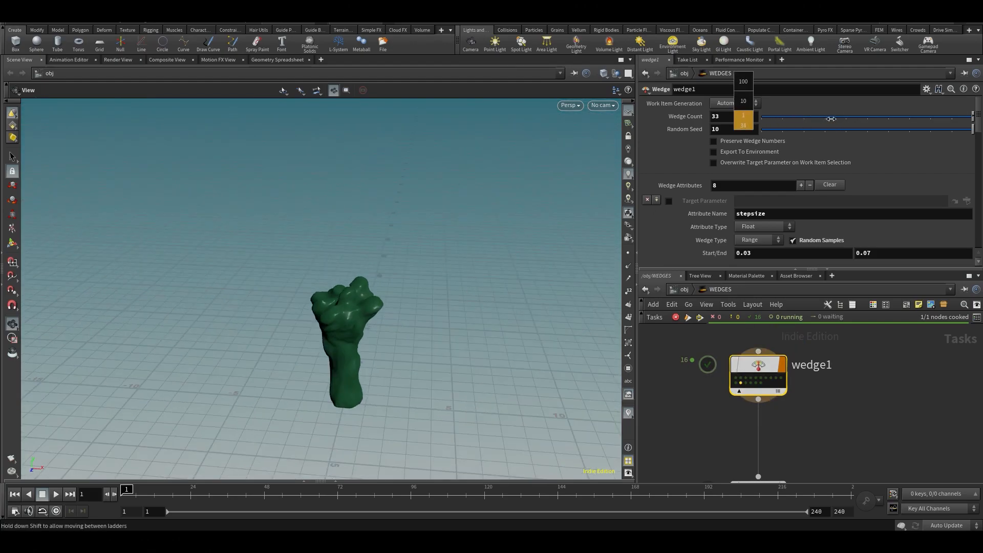
pyautogui.moveTo(830, 118); pyautogui.dragTo(836, 123, button='middle')
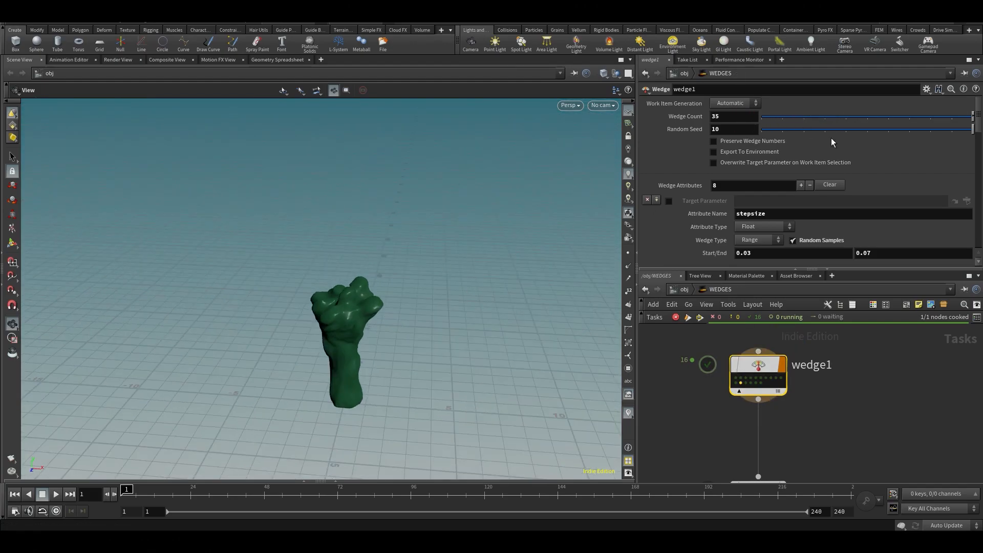
pyautogui.click(756, 393)
# Examine further coral variations from wedge1's enlarged set of work items, viewing the shapes from different angles.
pyautogui.click(751, 388)
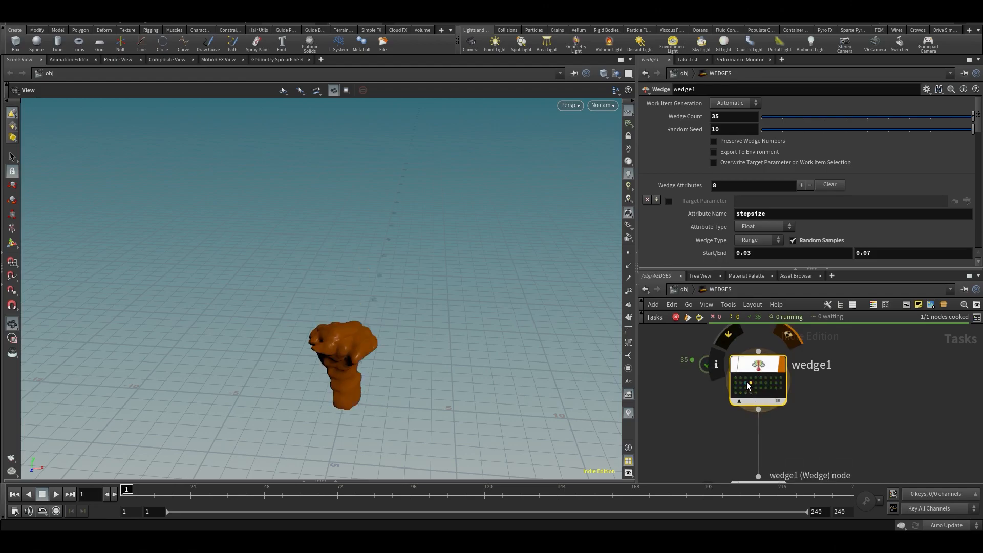
pyautogui.click(746, 383)
pyautogui.click(764, 389)
pyautogui.click(739, 401)
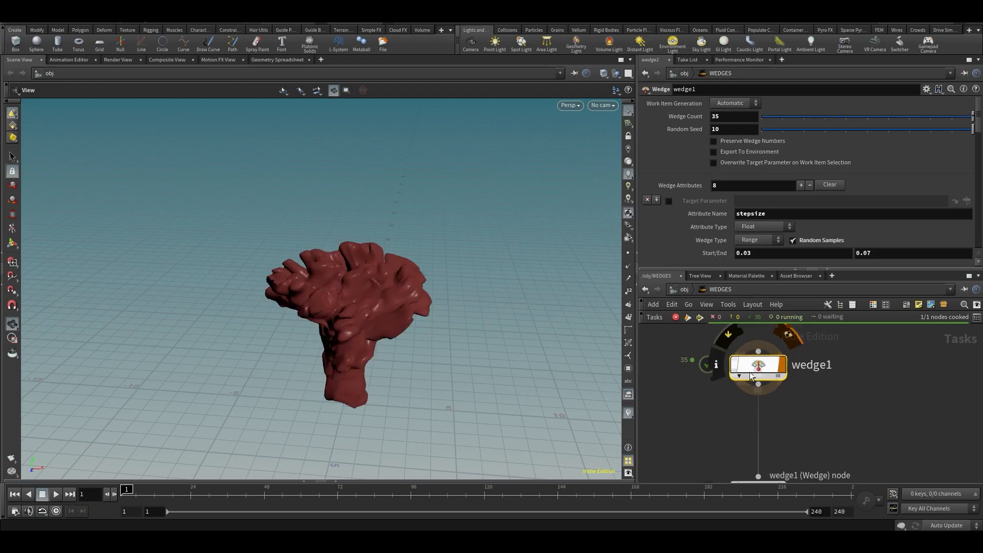
pyautogui.click(751, 378)
pyautogui.click(762, 380)
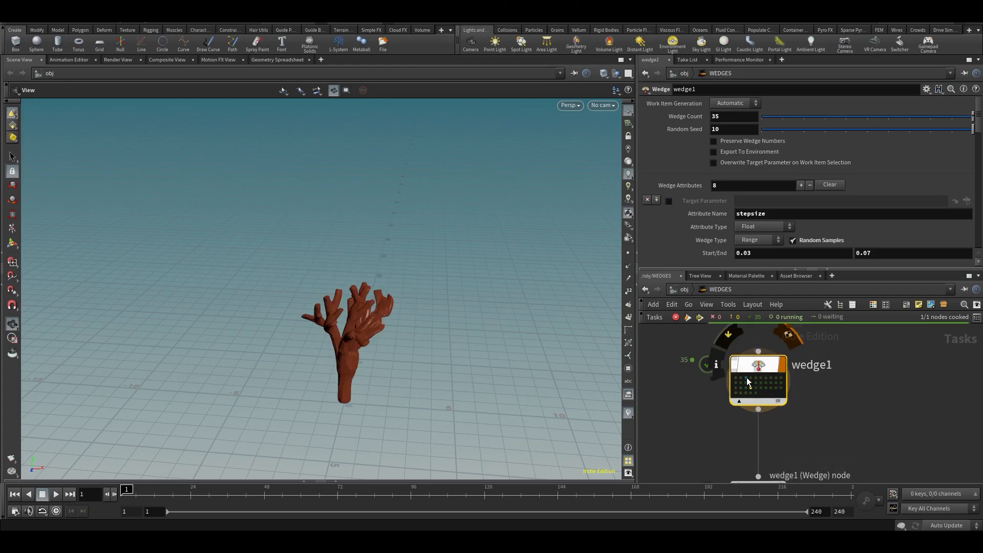
pyautogui.moveTo(456, 320); pyautogui.dragTo(482, 315)
pyautogui.moveTo(418, 284); pyautogui.dragTo(369, 256)
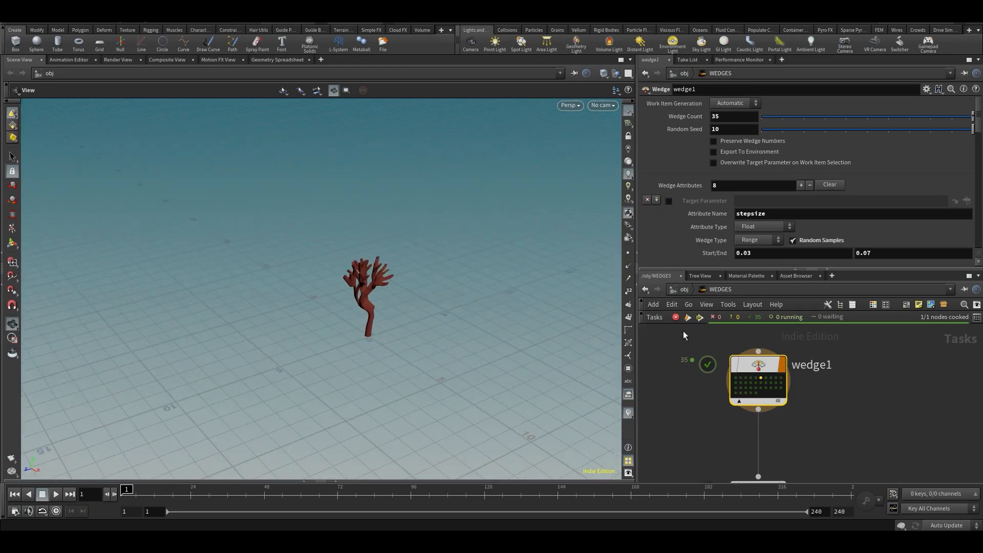
pyautogui.moveTo(466, 209); pyautogui.dragTo(488, 342)
pyautogui.click(750, 383)
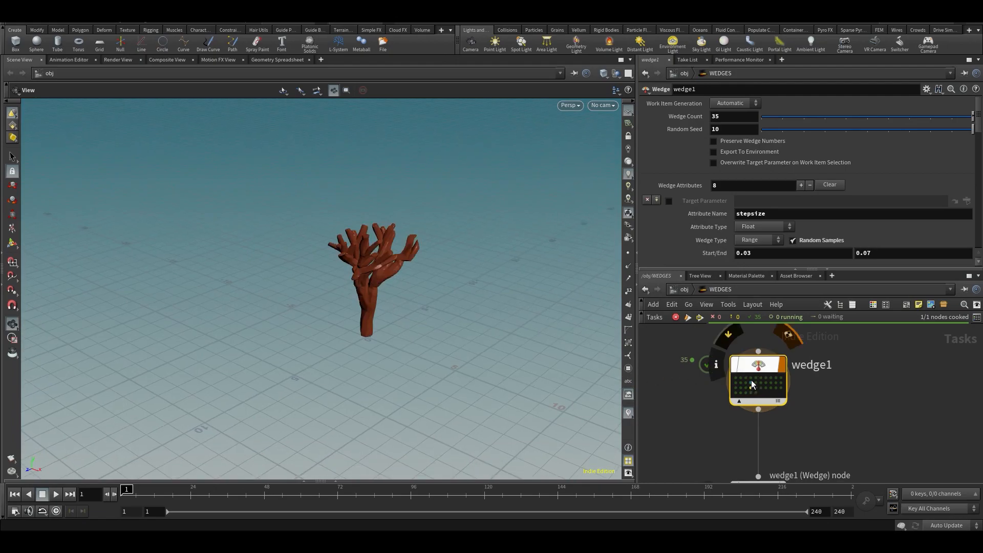
pyautogui.click(761, 382)
pyautogui.click(771, 383)
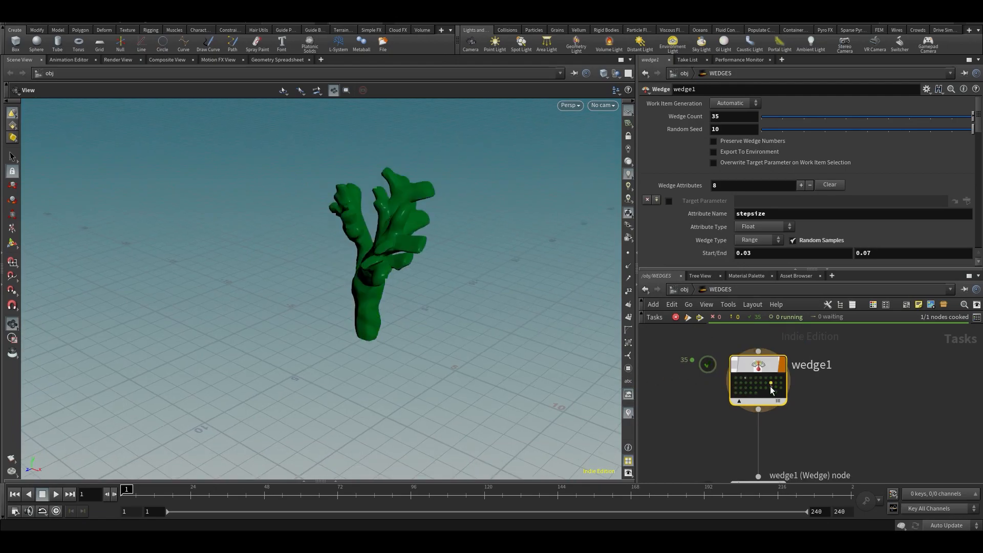
# Return to the object level and switch to the UHD desktop layout.
pyautogui.press('u')
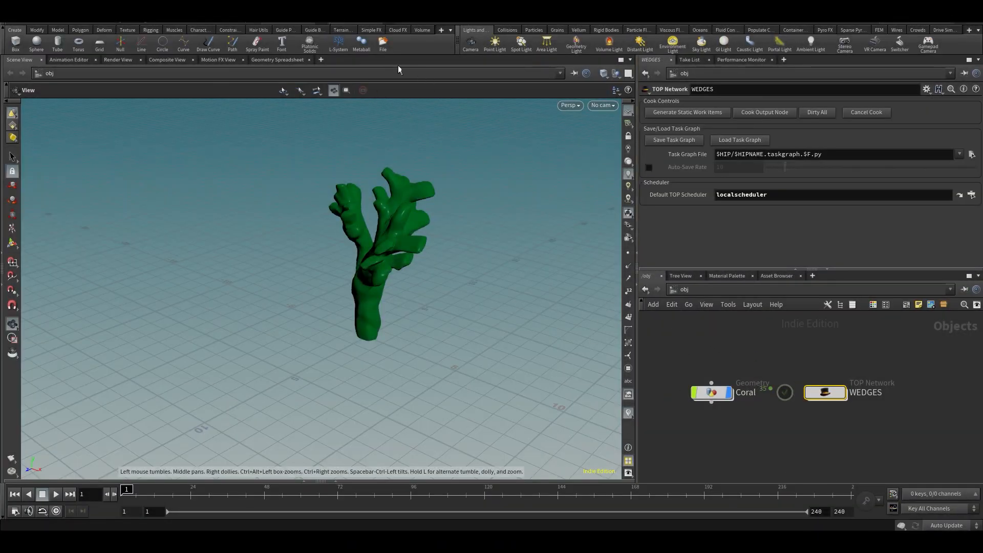
pyautogui.click(300, 24)
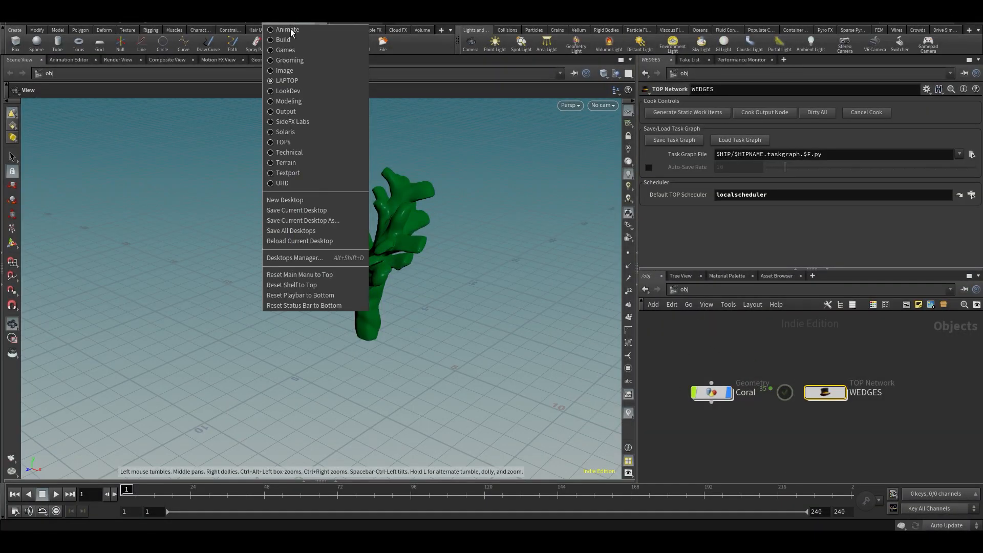
pyautogui.click(283, 186)
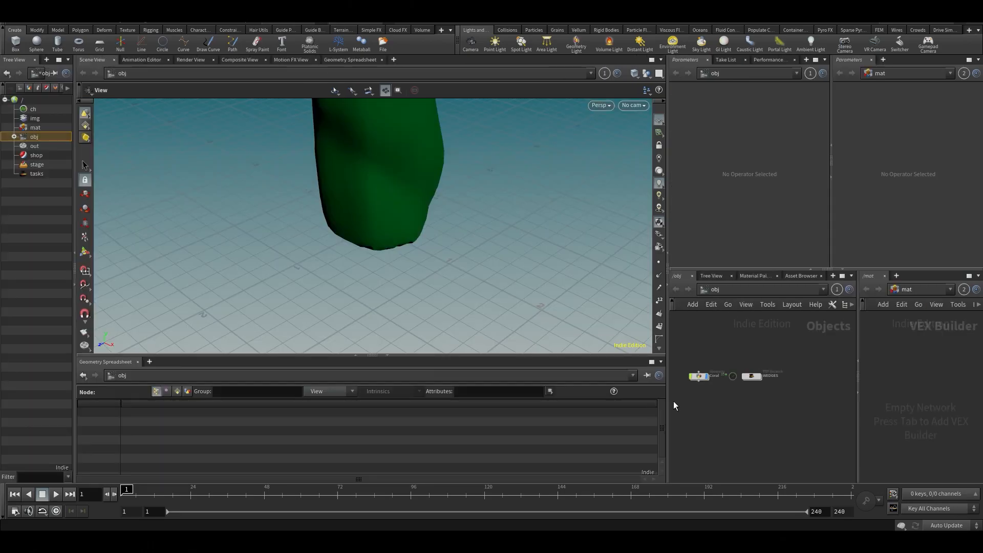
# Switch the second network editor from mat to obj and open the Coral object's network in it.
pyautogui.click(837, 291)
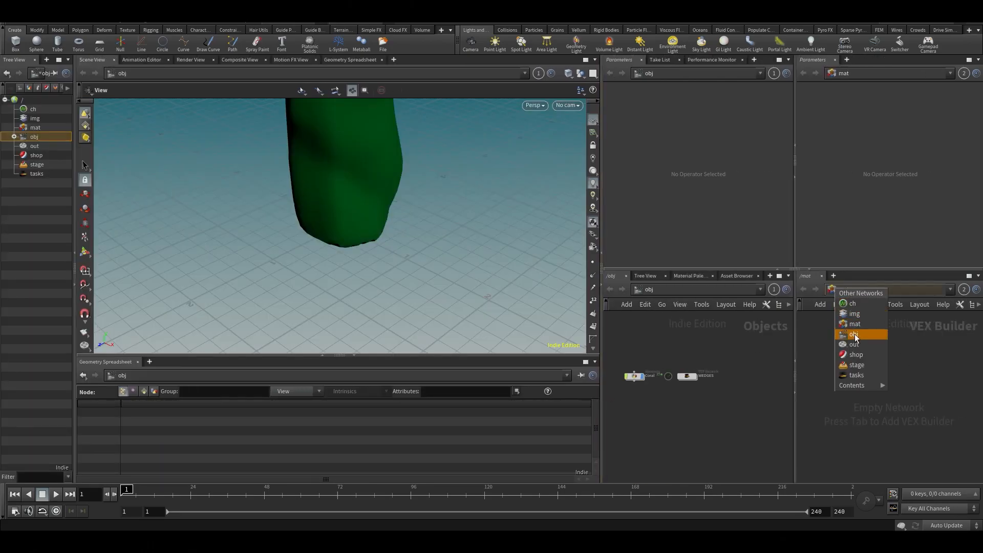
pyautogui.click(854, 334)
pyautogui.scroll(5, 845, 405)
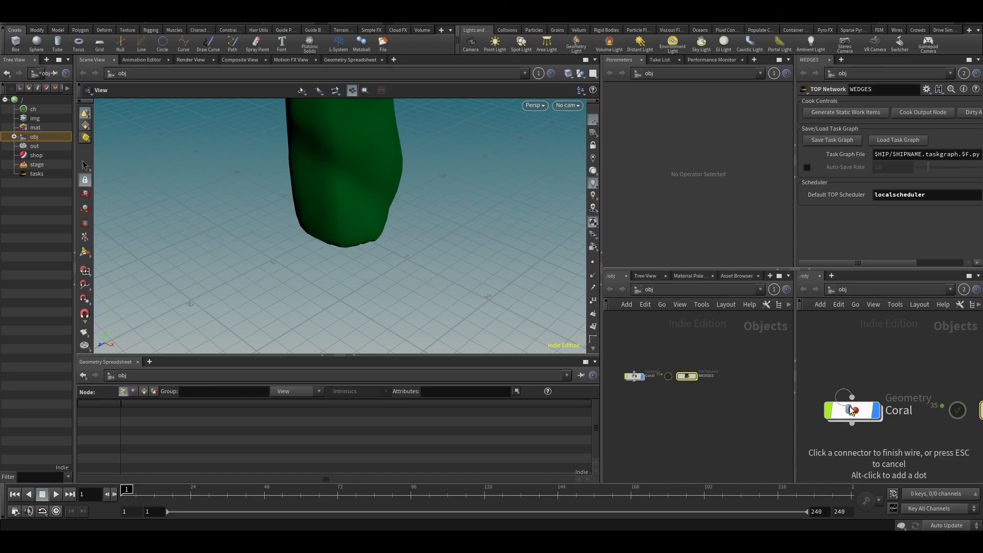
pyautogui.doubleClick(843, 410)
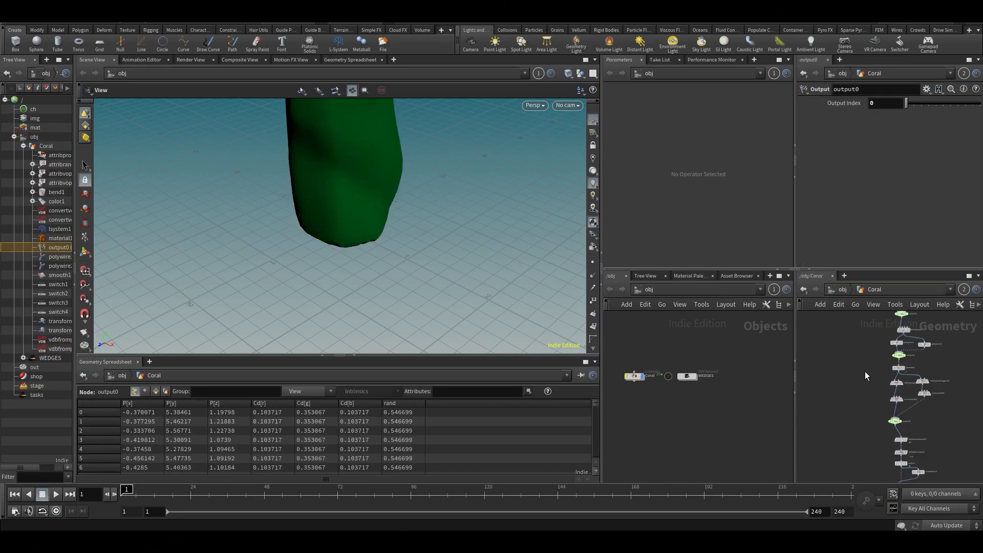
# Collapse the Geometry Spreadsheet pane so the viewport fills its space, framing the coral.
pyautogui.click(355, 356)
pyautogui.moveTo(359, 235); pyautogui.dragTo(390, 297)
pyautogui.scroll(2, 644, 411)
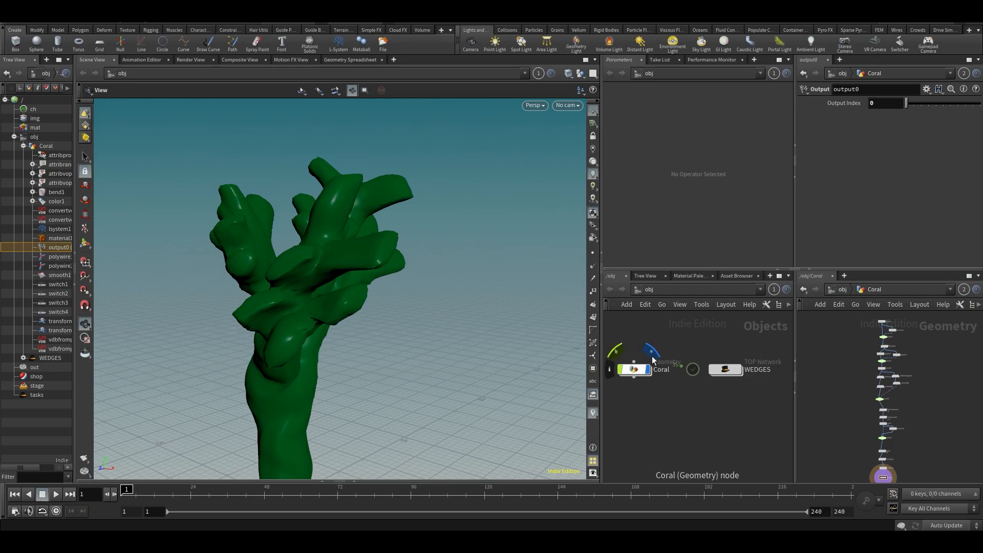
# Hide the Coral object in the viewport and show the start of its reference network at lsystem1.
pyautogui.click(649, 370)
pyautogui.moveTo(655, 414); pyautogui.dragTo(659, 359, button='middle')
pyautogui.scroll(4, 858, 370)
pyautogui.moveTo(876, 333); pyautogui.dragTo(816, 407, button='middle')
pyautogui.scroll(3, 849, 362)
pyautogui.moveTo(727, 349); pyautogui.dragTo(736, 359, button='middle')
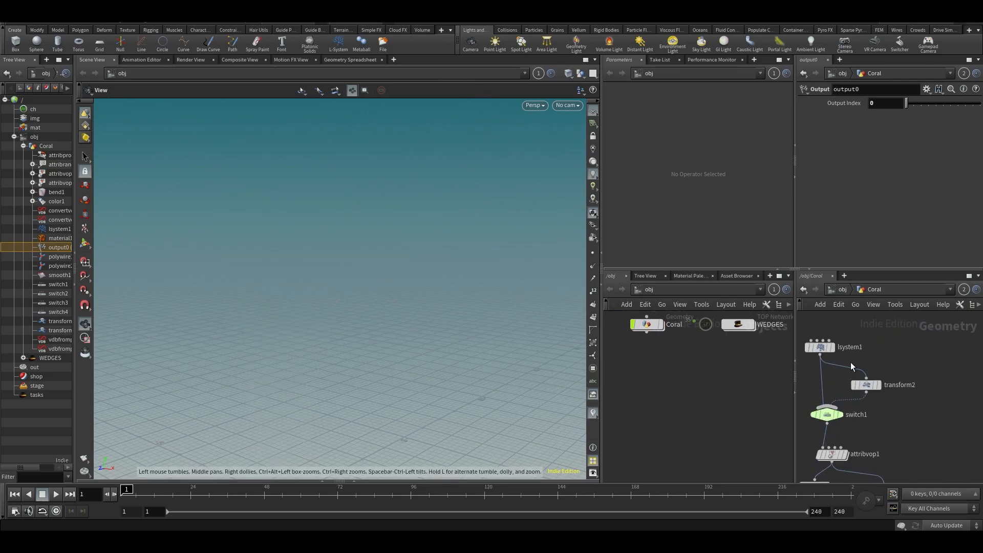
pyautogui.moveTo(866, 361); pyautogui.dragTo(883, 366, button='middle')
# Create a new Geometry object below Coral and name it Coral_tutorial.
pyautogui.press('Tab')
pyautogui.moveTo(708, 272)
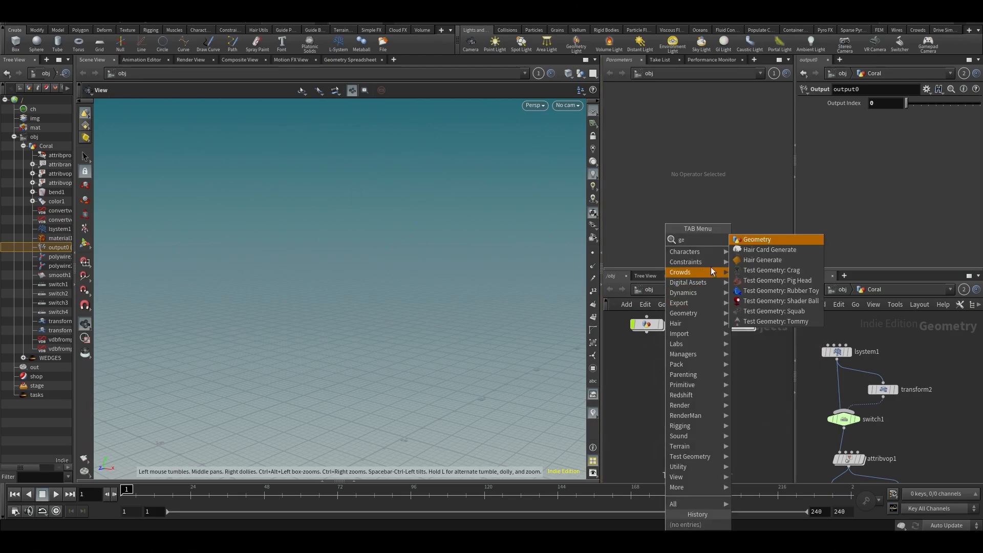
pyautogui.click(747, 241)
pyautogui.click(667, 375)
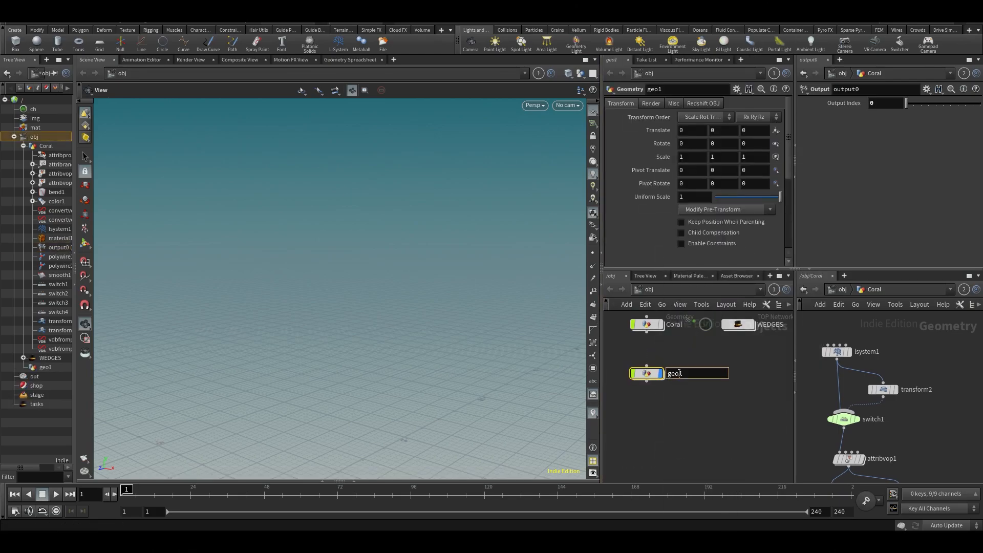
pyautogui.write('G')
pyautogui.write('oral_tutorial')
pyautogui.press('Return')
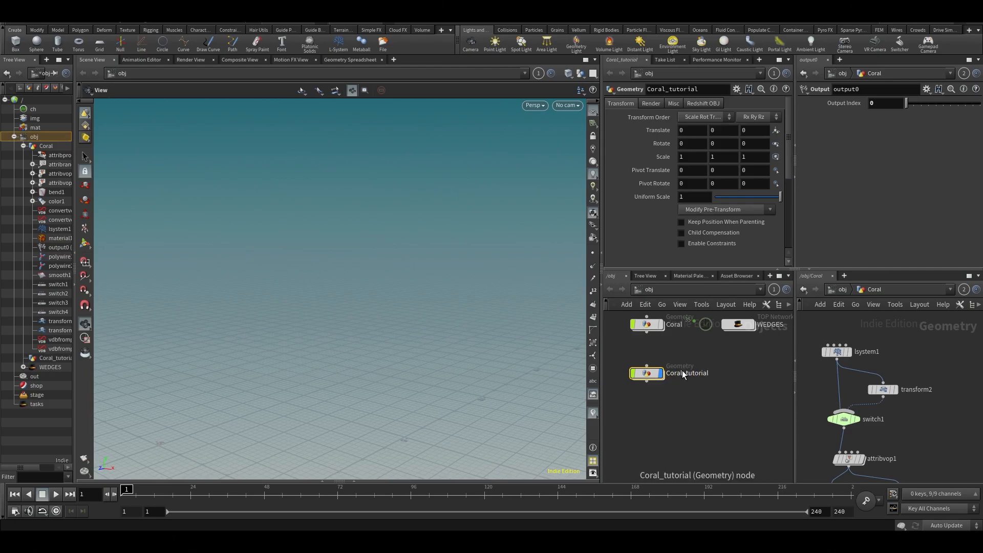
# Add an L-System node inside Coral_tutorial, framed in the viewport, and save the scene.
pyautogui.doubleClick(659, 379)
pyautogui.press('Tab')
pyautogui.write('lsys')
pyautogui.press('Return')
pyautogui.click(660, 383)
pyautogui.hotkey('ctrl', 's')
pyautogui.press('f')
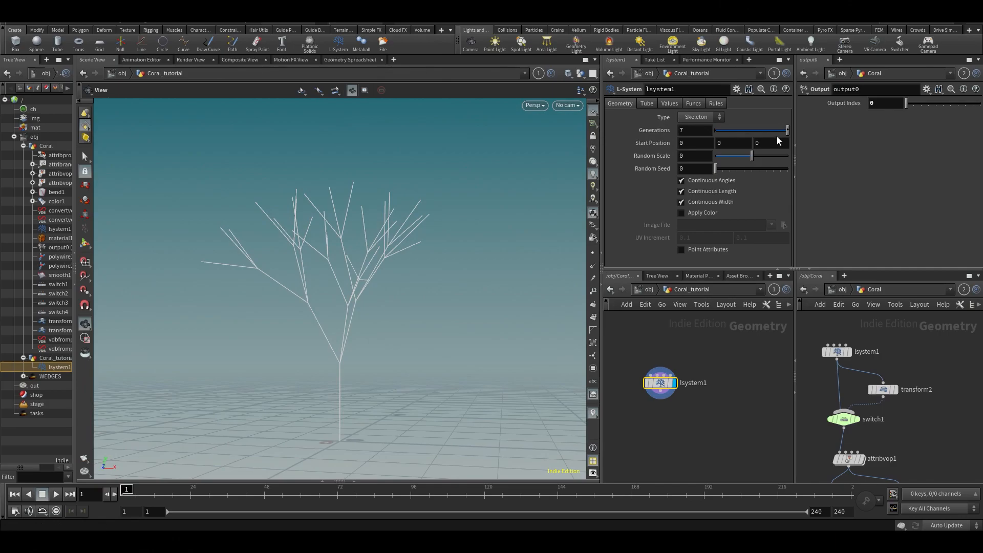
# Try several Generations values between 4.15 and 8.4 on the tutorial L-System to compare how the branching grows.
pyautogui.moveTo(787, 132)
pyautogui.mouseDown()
pyautogui.moveTo(686, 142)
pyautogui.moveTo(729, 127)
pyautogui.moveTo(781, 129)
pyautogui.mouseUp()
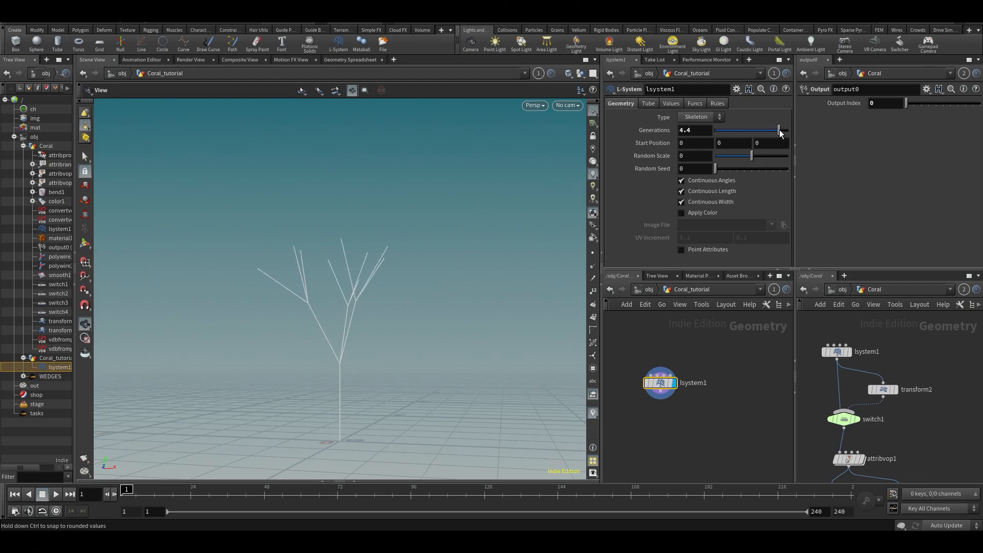
pyautogui.moveTo(697, 134); pyautogui.dragTo(775, 130, button='middle')
pyautogui.moveTo(421, 211); pyautogui.dragTo(412, 232)
pyautogui.moveTo(702, 131); pyautogui.dragTo(783, 124, button='middle')
pyautogui.moveTo(460, 236); pyautogui.dragTo(403, 256)
pyautogui.moveTo(297, 317); pyautogui.dragTo(382, 262)
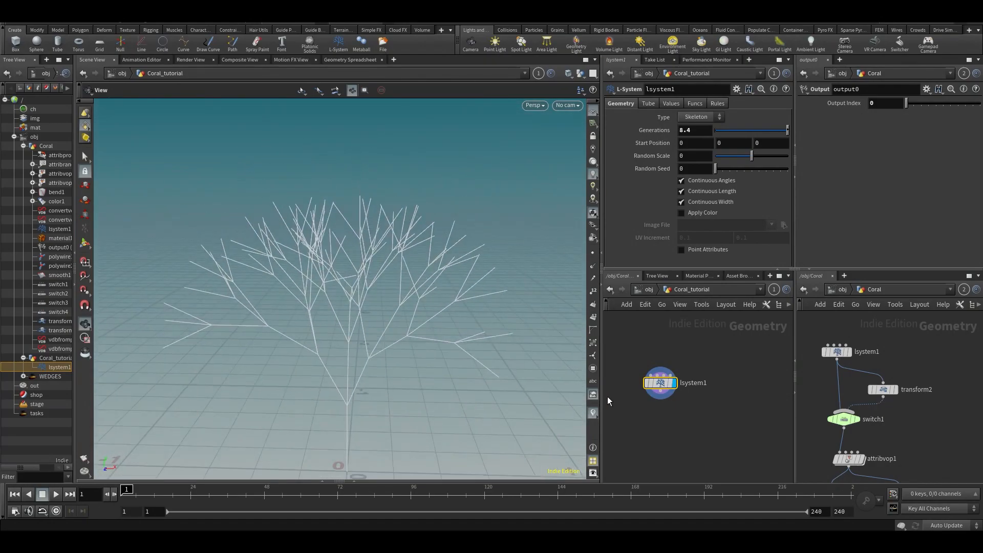
pyautogui.moveTo(789, 130); pyautogui.dragTo(775, 130)
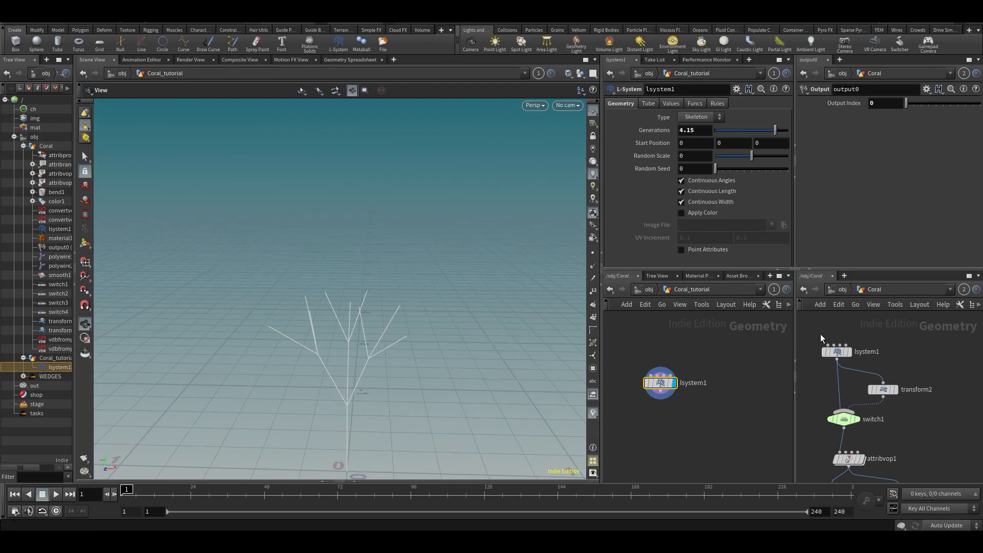
# Inspect the reference Coral lsystem1's Generations and Random Scale expressions and its downstream nodes.
pyautogui.click(837, 352)
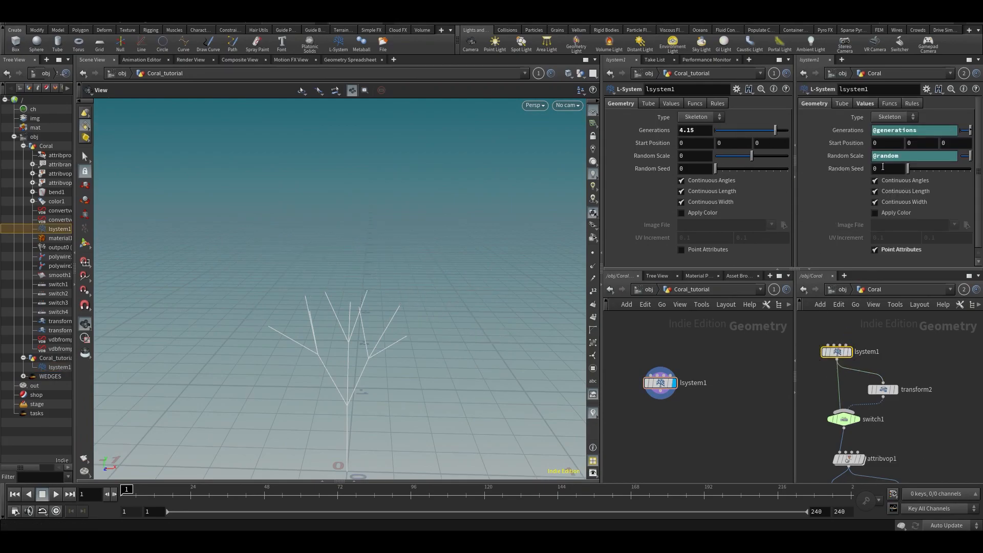
pyautogui.moveTo(928, 132); pyautogui.dragTo(865, 157)
pyautogui.click(942, 132)
pyautogui.click(959, 345)
pyautogui.moveTo(921, 433); pyautogui.dragTo(909, 411, button='middle')
pyautogui.moveTo(837, 336)
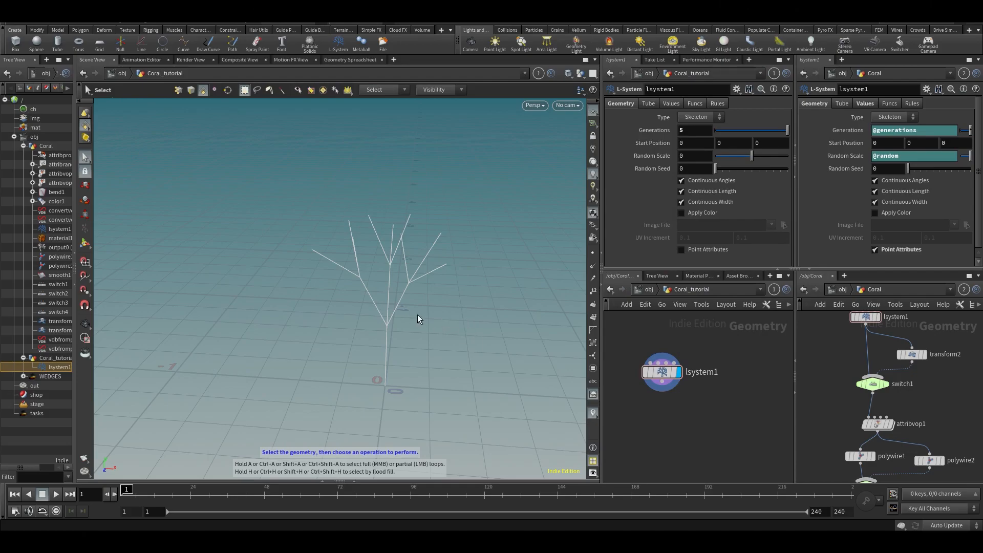
# Enable Point Attributes on the tutorial lsystem1, comparing its geometry spreadsheet with the option on and off.
pyautogui.keyDown('alt'); pyautogui.moveTo(419, 319); pyautogui.dragTo(390, 303); pyautogui.keyUp('alt')
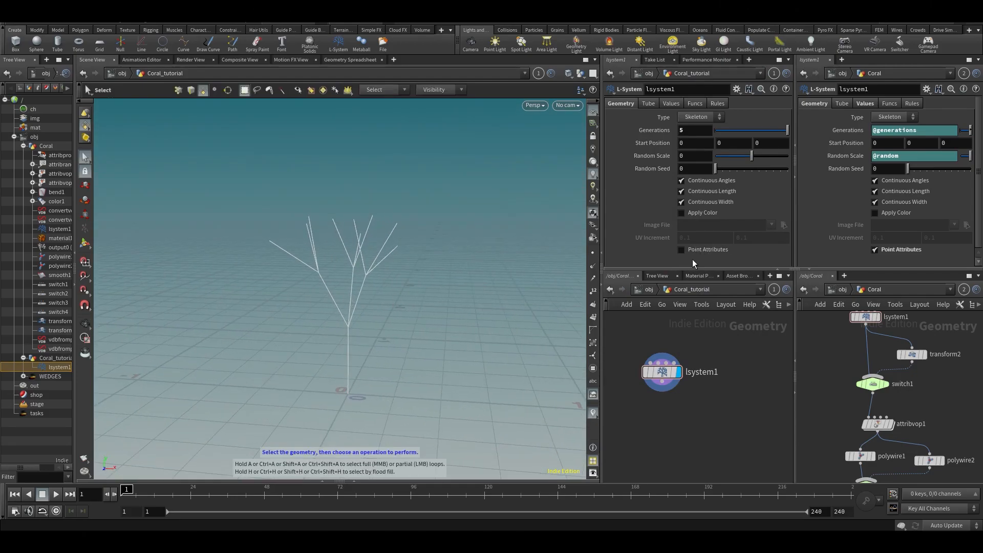
pyautogui.click(697, 251)
pyautogui.click(352, 59)
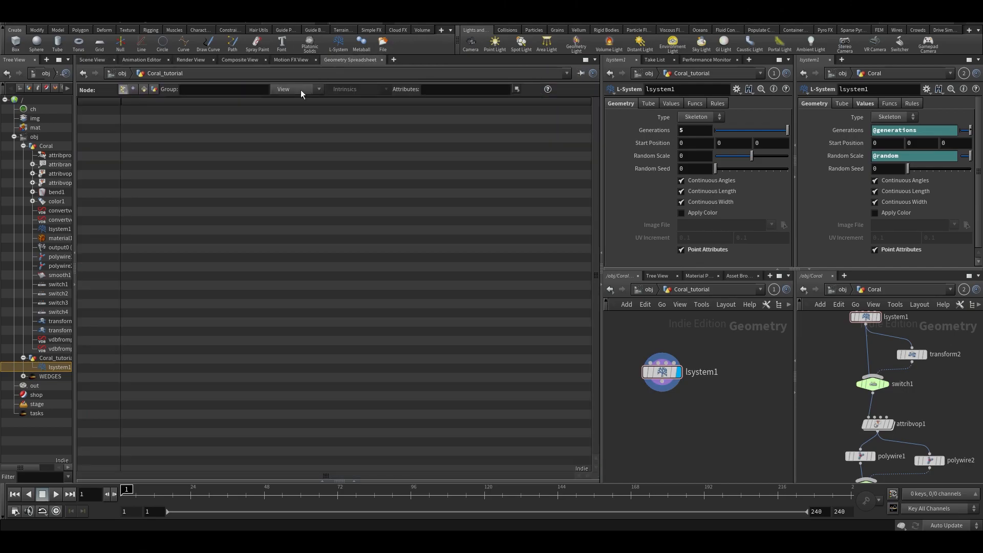
pyautogui.click(662, 372)
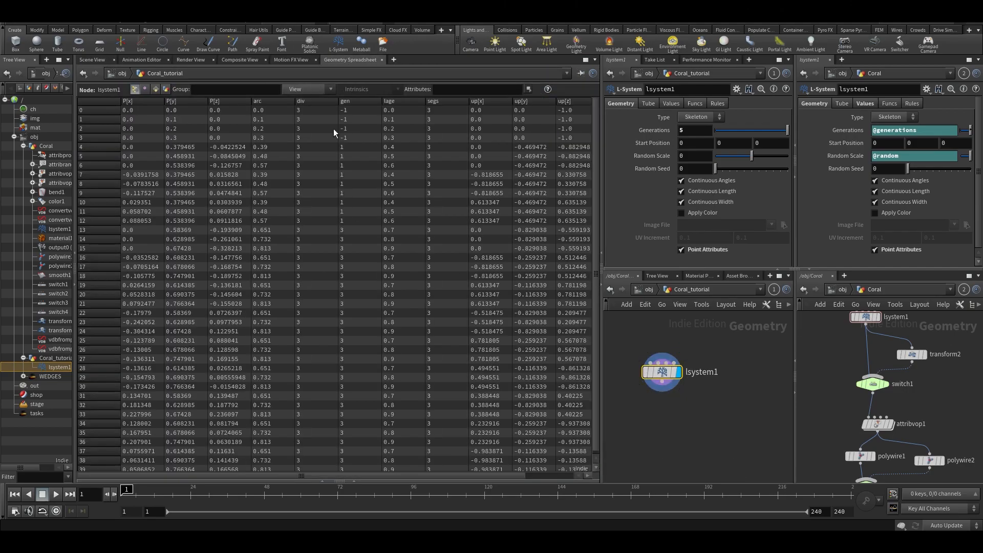
pyautogui.click(697, 248)
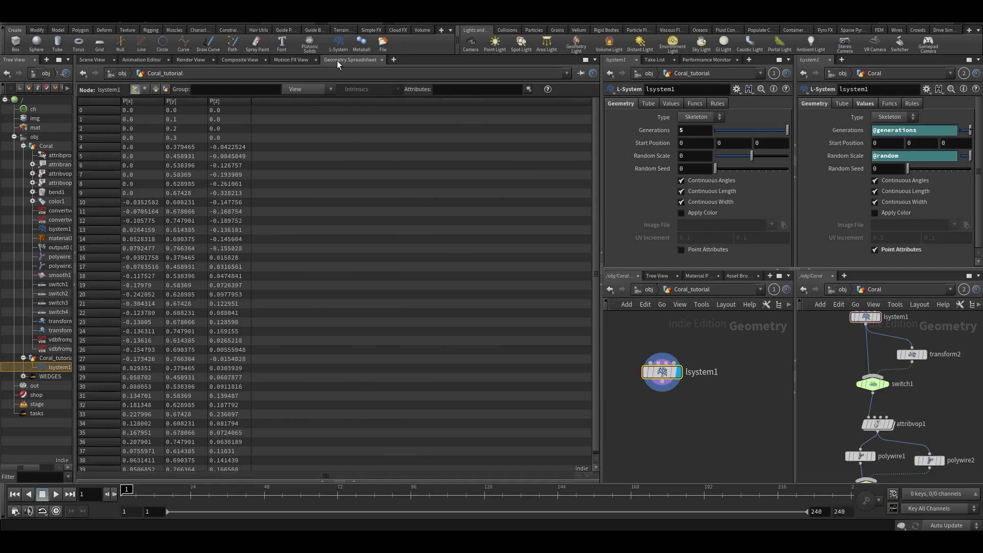
pyautogui.click(705, 249)
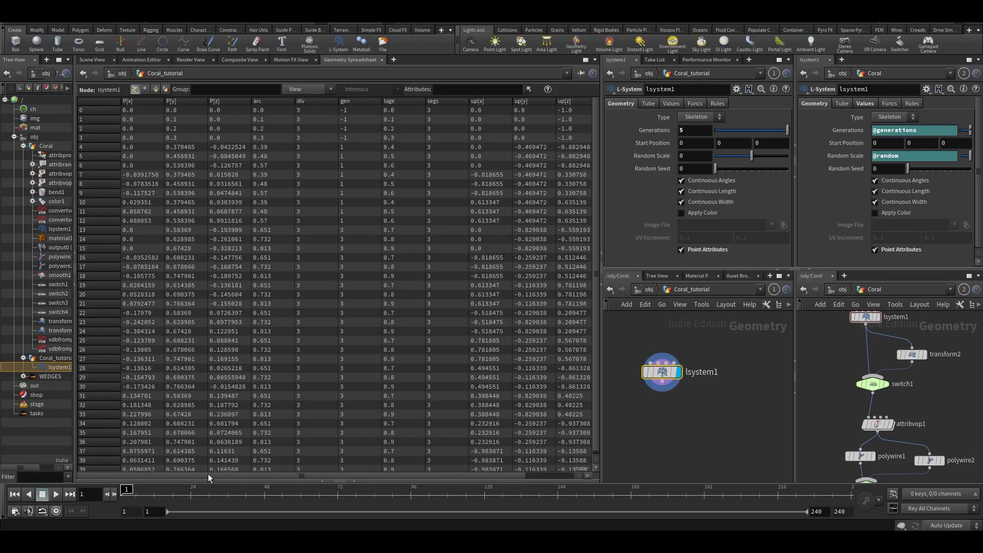
# Examine lsystem1's point attributes through to width in the spreadsheet, and its Tube, Rules, Values and Funcs parameters.
pyautogui.moveTo(190, 485); pyautogui.dragTo(269, 489)
pyautogui.scroll(-1, 544, 405)
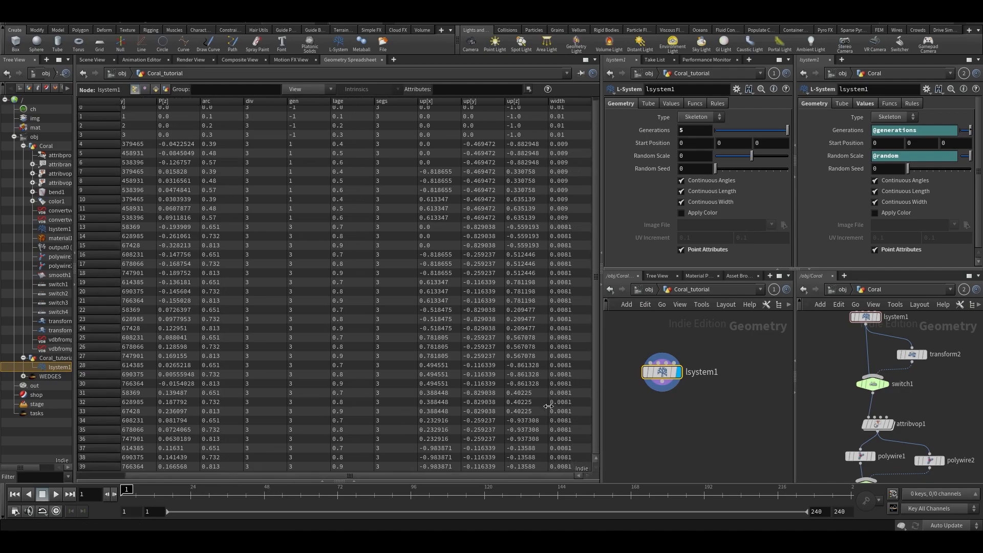
pyautogui.scroll(1, 582, 352)
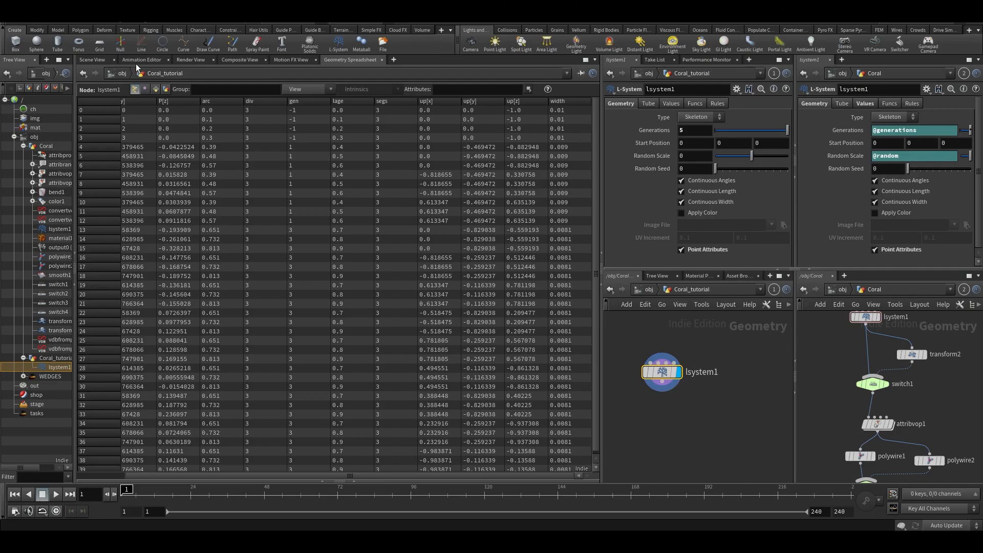
pyautogui.click(92, 60)
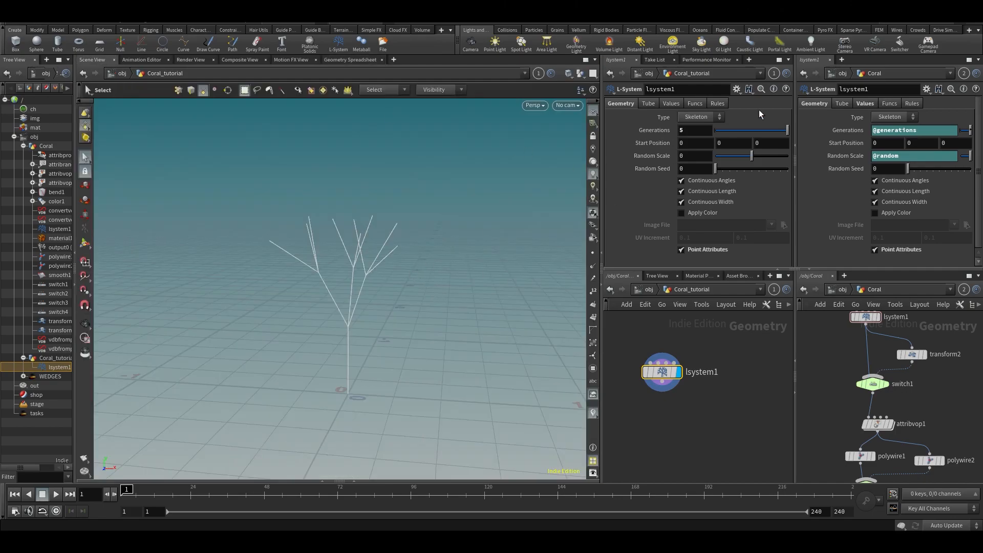
pyautogui.click(648, 104)
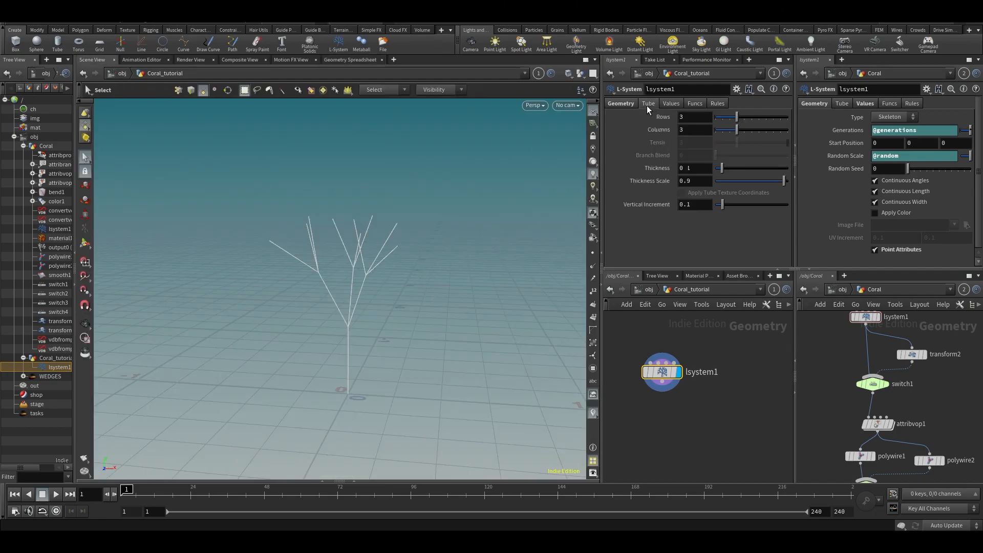
pyautogui.click(716, 104)
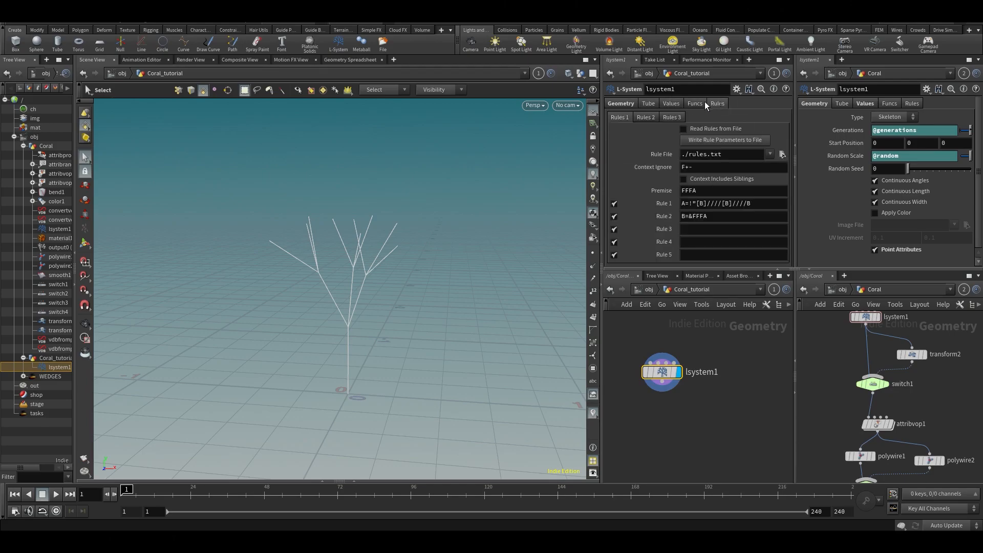
pyautogui.click(621, 105)
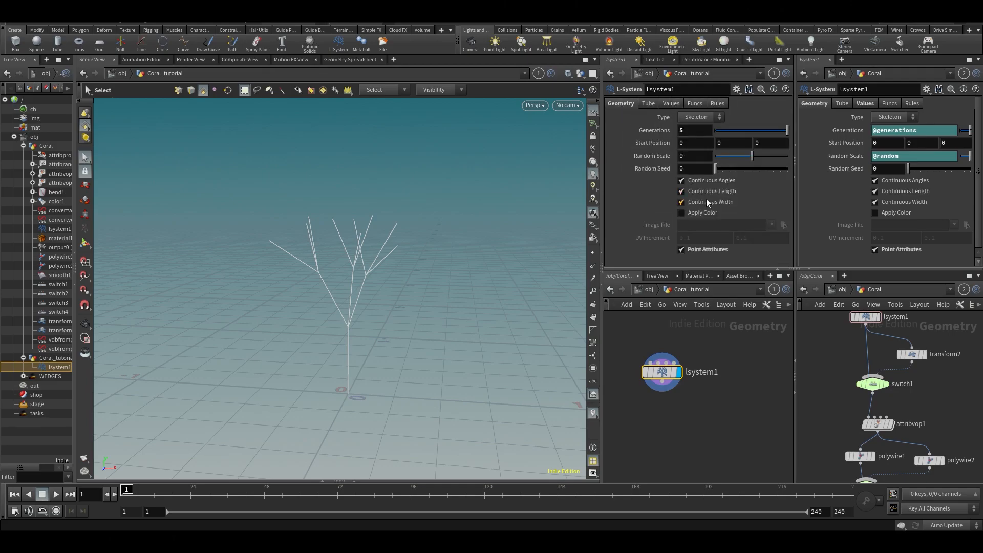
pyautogui.click(649, 105)
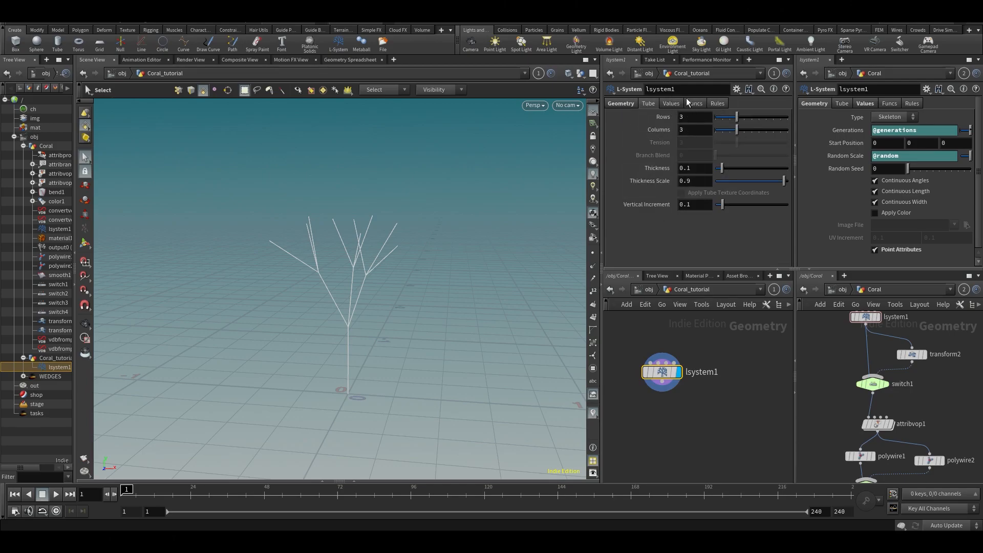
pyautogui.click(672, 103)
pyautogui.click(697, 104)
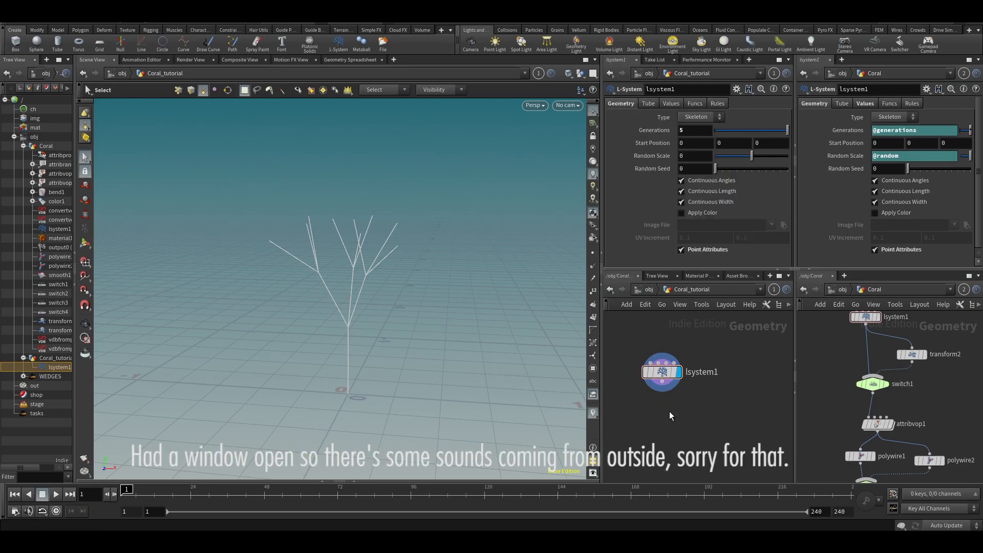
# Add a PolyWire node wired below lsystem1 and view the resulting mesh.
pyautogui.press('Tab')
pyautogui.write('poly')
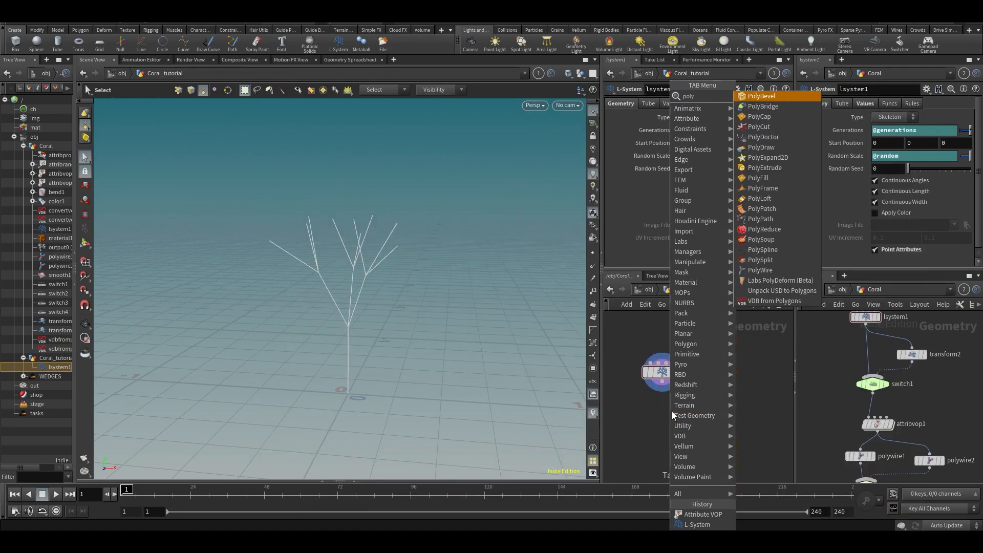
pyautogui.write('w')
pyautogui.press('Return')
pyautogui.click(672, 411)
pyautogui.moveTo(434, 279)
pyautogui.mouseDown()
pyautogui.moveTo(463, 253)
pyautogui.moveTo(463, 292)
pyautogui.moveTo(447, 266)
pyautogui.mouseUp()
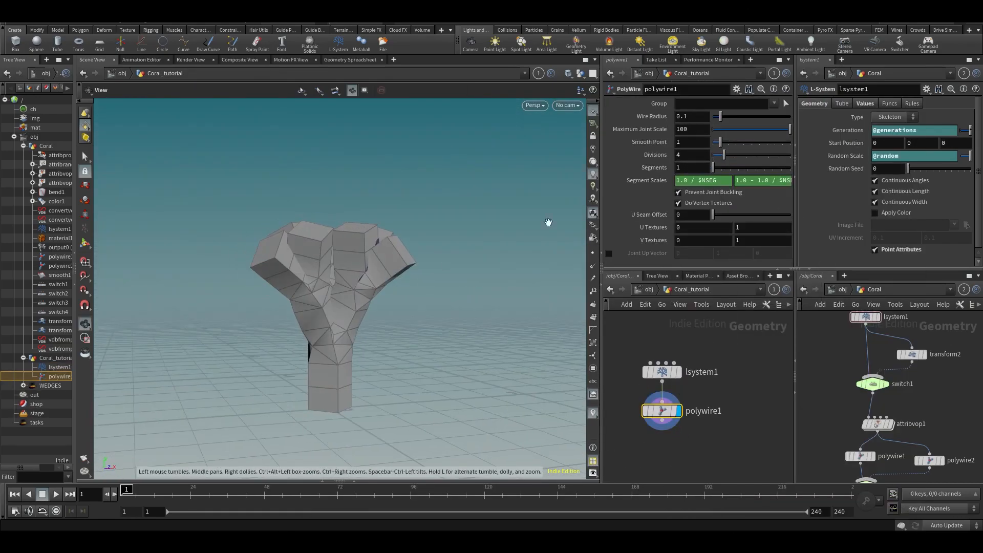
pyautogui.moveTo(721, 116); pyautogui.dragTo(715, 116)
pyautogui.keyDown('alt'); pyautogui.moveTo(517, 231); pyautogui.dragTo(486, 261); pyautogui.keyUp('alt')
pyautogui.moveTo(694, 116); pyautogui.dragTo(613, 111)
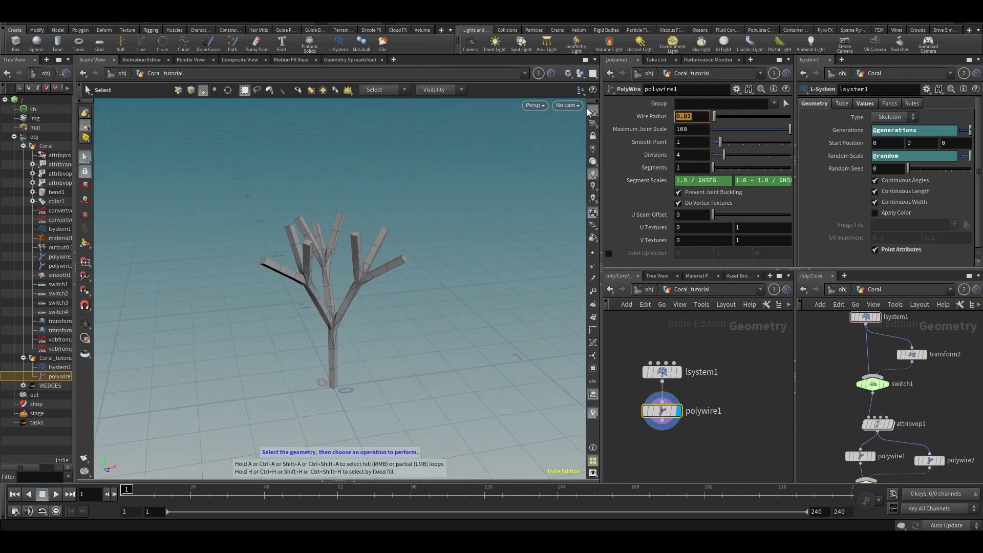
pyautogui.write('@width')
pyautogui.press('Return')
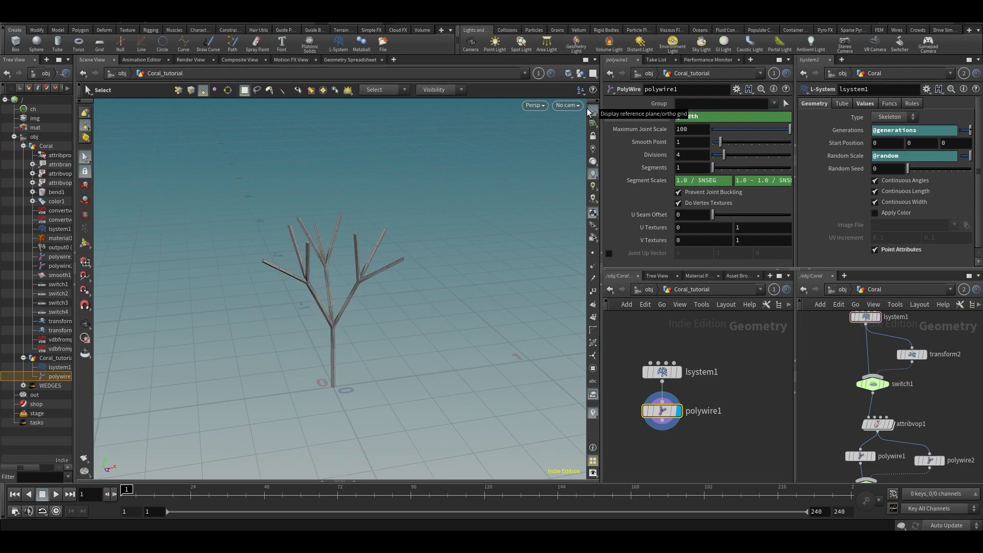
# Check lsystem1's width attribute in the spreadsheet and set its Generations to 6.1.
pyautogui.click(662, 372)
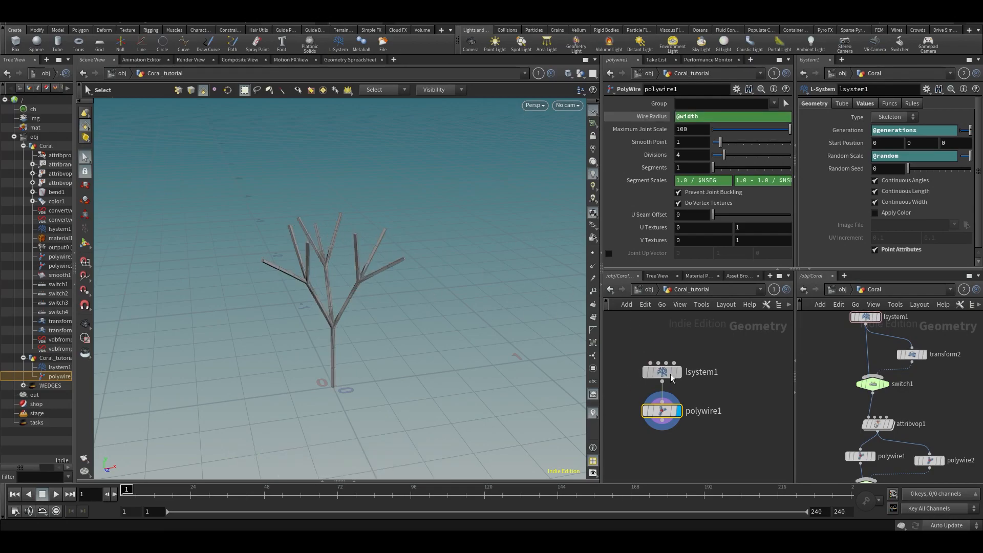
pyautogui.click(344, 60)
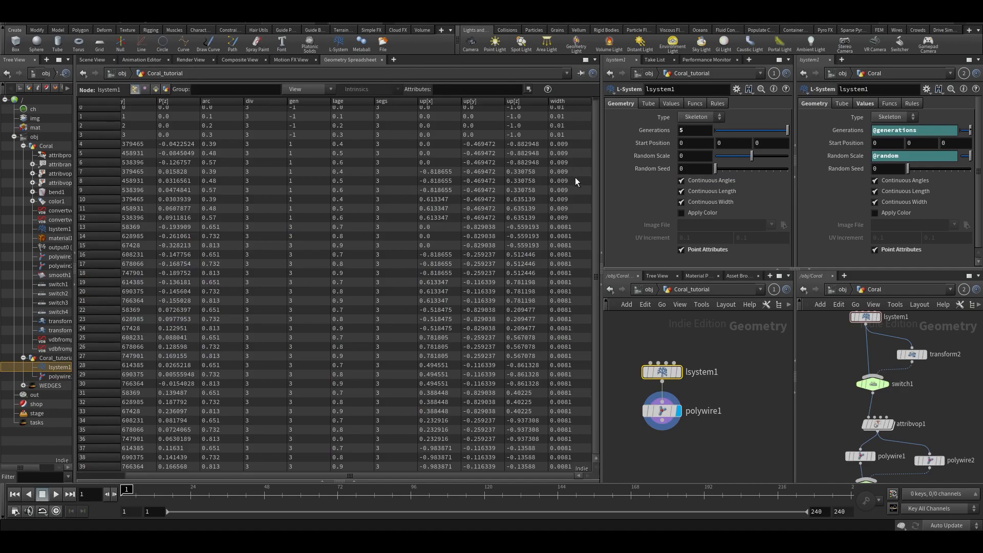
pyautogui.click(92, 60)
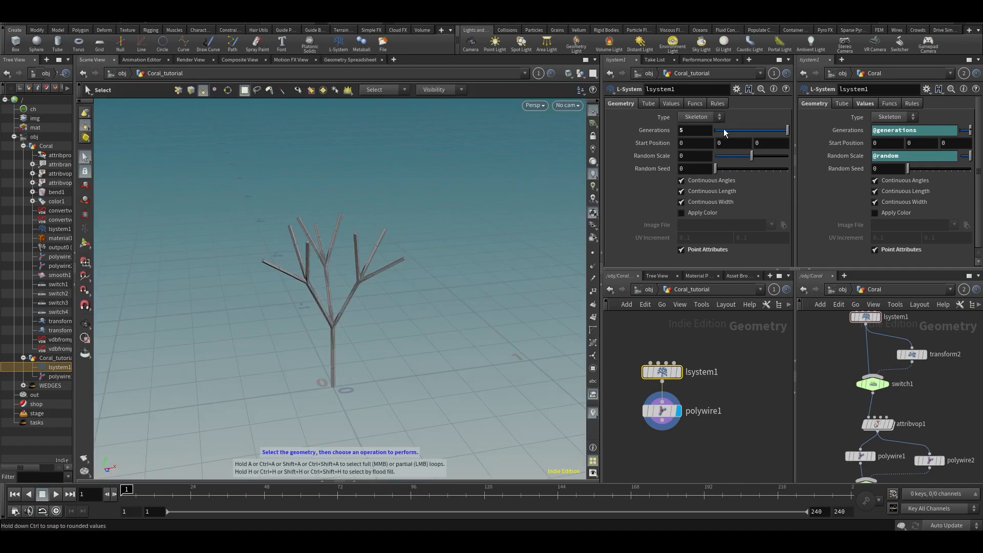
pyautogui.moveTo(699, 130); pyautogui.dragTo(638, 192, button='middle')
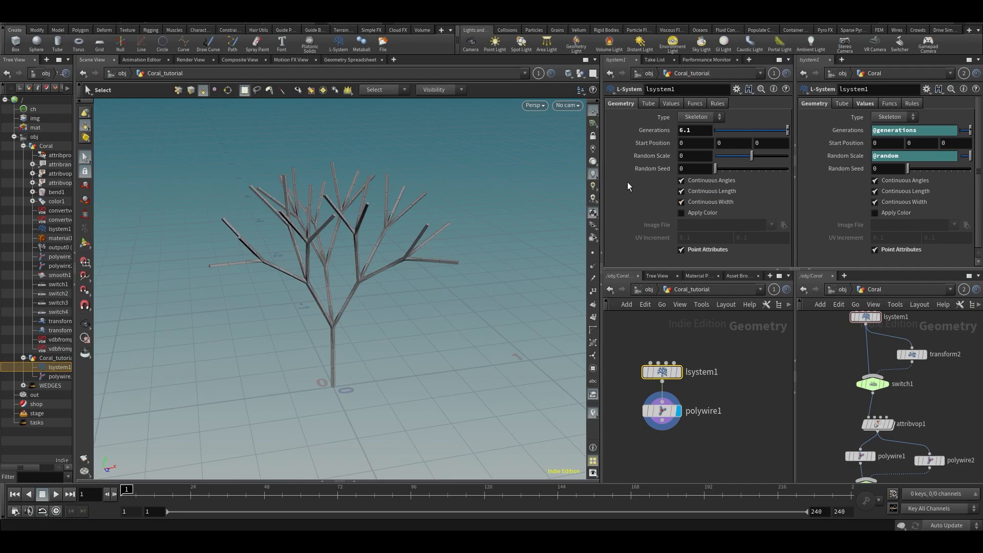
# Set the L-System's tube Thickness to 0.2 and inspect the thicker branches from several angles.
pyautogui.click(648, 103)
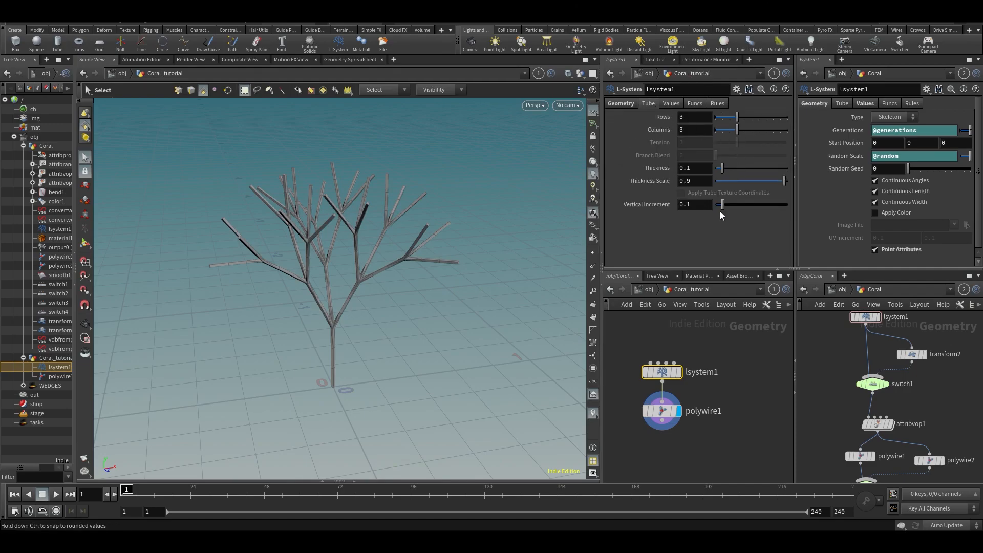
pyautogui.moveTo(722, 168); pyautogui.dragTo(730, 169)
pyautogui.keyDown('alt'); pyautogui.moveTo(420, 246); pyautogui.dragTo(319, 285); pyautogui.keyUp('alt')
pyautogui.scroll(3, 368, 241)
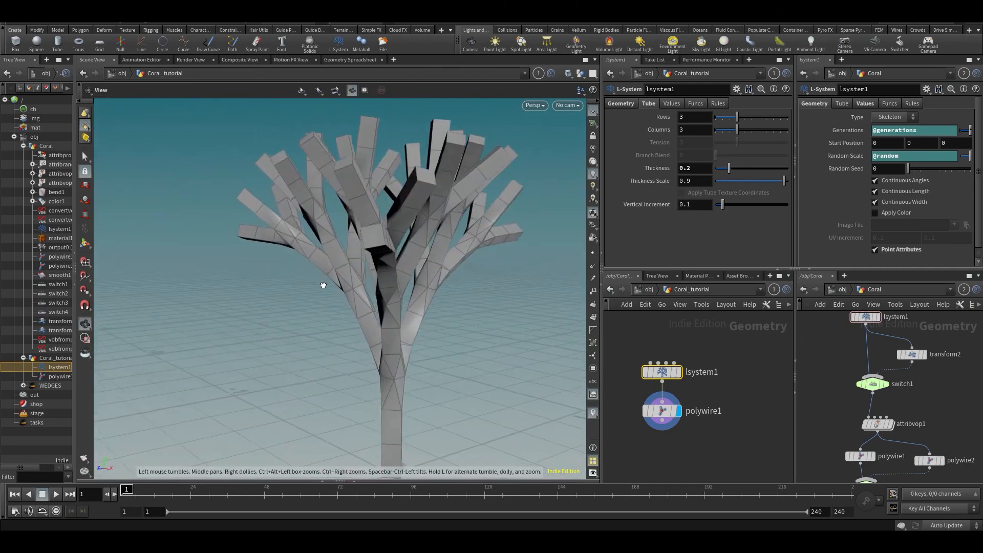
pyautogui.scroll(-5, 410, 283)
pyautogui.moveTo(401, 285)
pyautogui.mouseDown()
pyautogui.moveTo(410, 307)
pyautogui.moveTo(482, 314)
pyautogui.moveTo(410, 292)
pyautogui.moveTo(281, 325)
pyautogui.moveTo(384, 291)
pyautogui.moveTo(416, 293)
pyautogui.moveTo(483, 240)
pyautogui.moveTo(457, 201)
pyautogui.moveTo(418, 290)
pyautogui.moveTo(351, 302)
pyautogui.moveTo(390, 287)
pyautogui.mouseUp()
# Move lsystem1 further above polywire1 in the network and save the scene.
pyautogui.moveTo(672, 375); pyautogui.dragTo(672, 353)
pyautogui.click(733, 375)
pyautogui.moveTo(729, 375); pyautogui.dragTo(727, 367, button='middle')
pyautogui.hotkey('ctrl', 's')
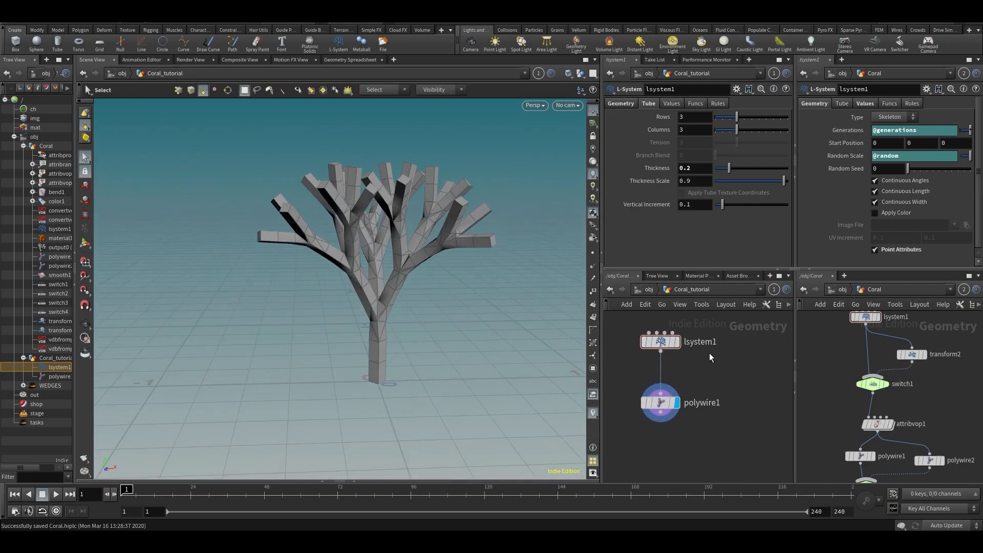
# Examine lsystem1's point attribute columns in the geometry spreadsheet, and view the coral mesh again in the 3D viewport.
pyautogui.click(662, 342)
pyautogui.click(350, 59)
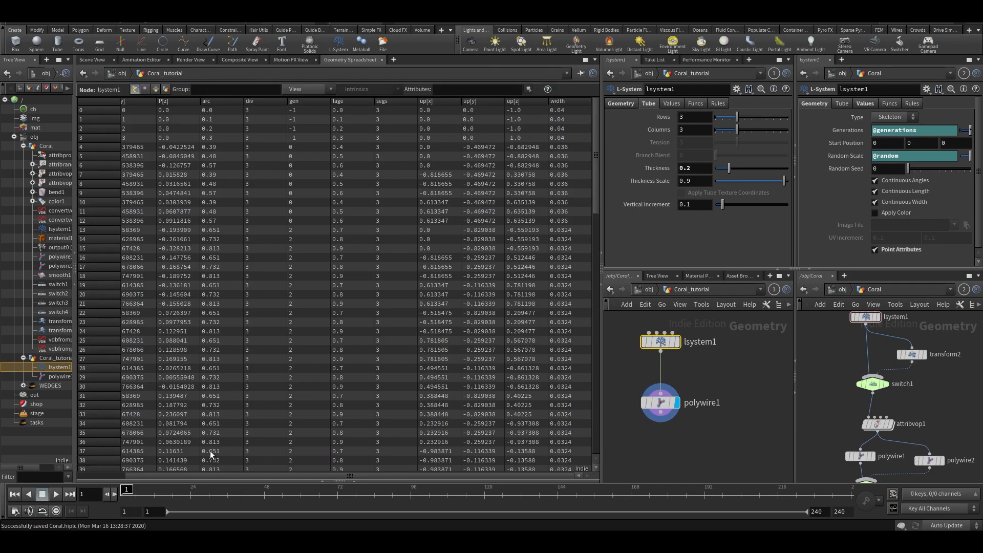
pyautogui.moveTo(257, 480); pyautogui.dragTo(167, 480)
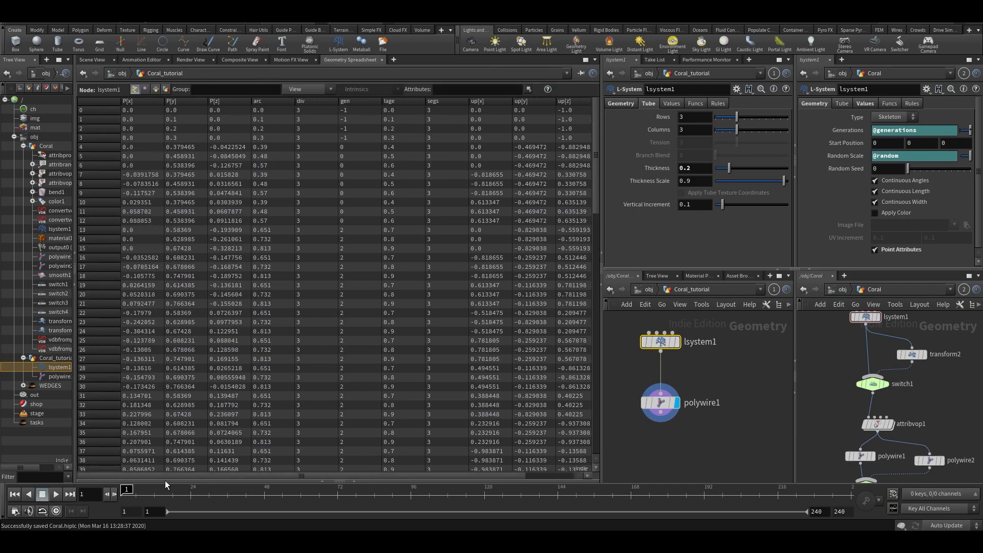
pyautogui.moveTo(598, 172); pyautogui.dragTo(613, 143)
pyautogui.moveTo(492, 476); pyautogui.dragTo(292, 466)
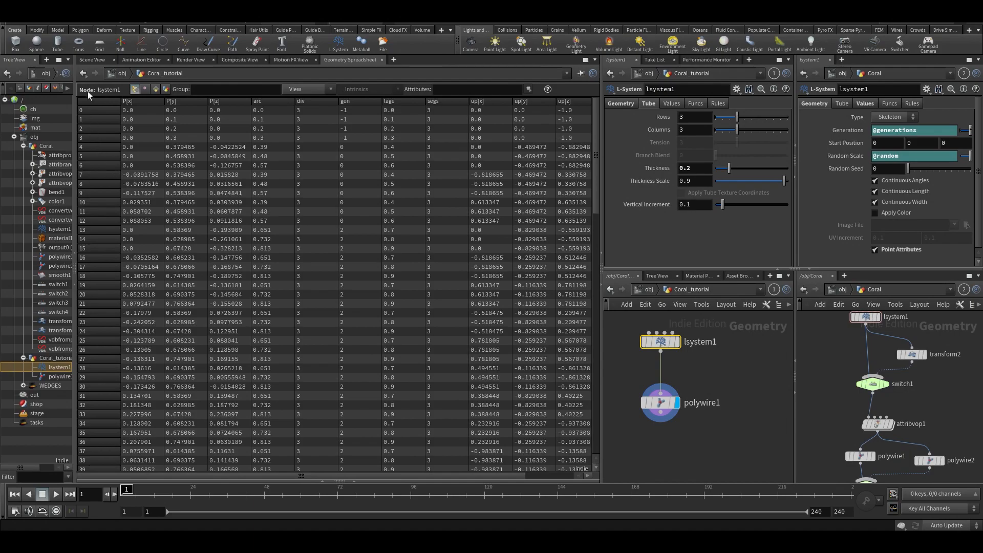
pyautogui.click(88, 61)
pyautogui.keyDown('alt'); pyautogui.moveTo(329, 287); pyautogui.dragTo(355, 256); pyautogui.keyUp('alt')
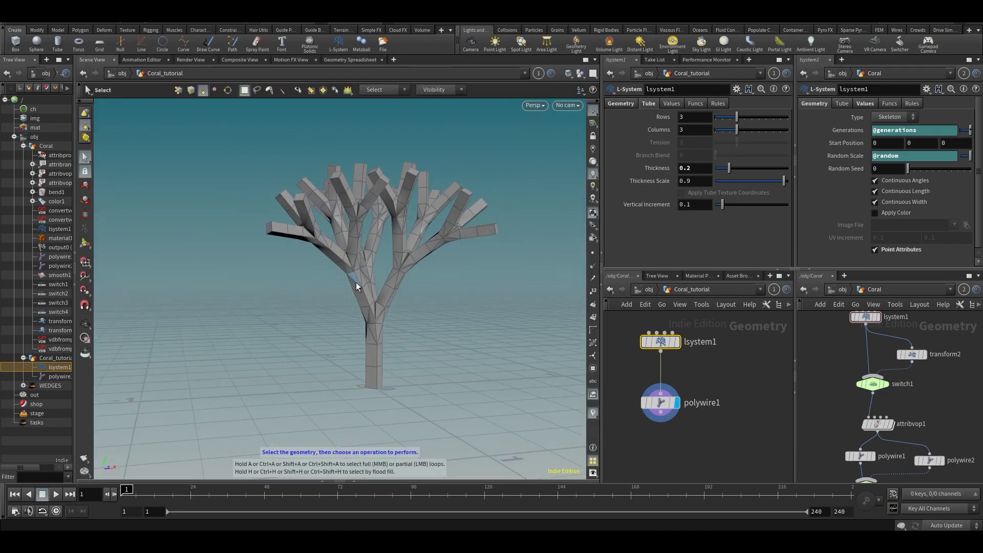
# Display lsystem1 and insert a Resample node between lsystem1 and polywire1.
pyautogui.moveTo(739, 357); pyautogui.dragTo(742, 407, button='middle')
pyautogui.moveTo(666, 389)
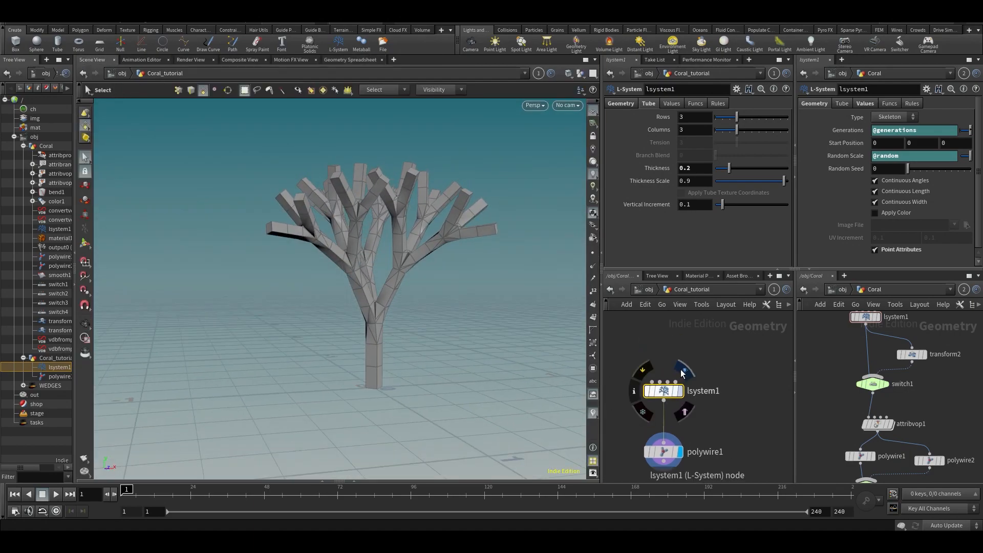
pyautogui.click(683, 370)
pyautogui.press('Tab')
pyautogui.write('resa')
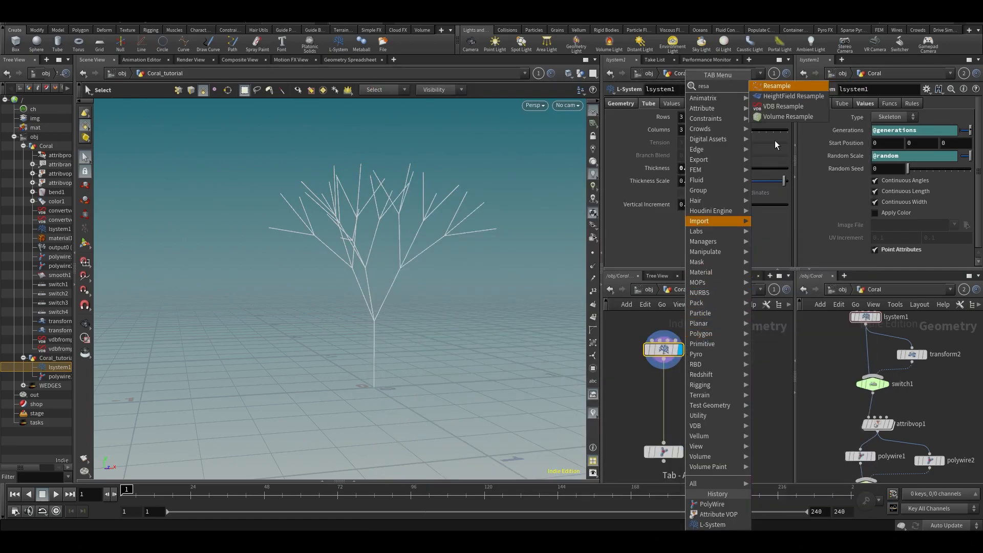
pyautogui.click(775, 84)
pyautogui.click(714, 402)
pyautogui.middleClick(665, 353)
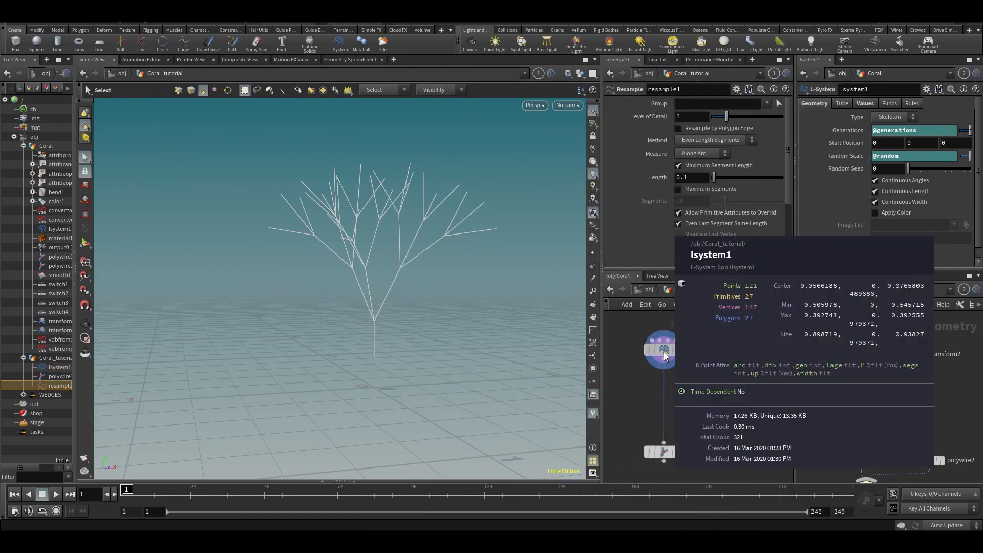
pyautogui.moveTo(706, 405); pyautogui.dragTo(666, 403)
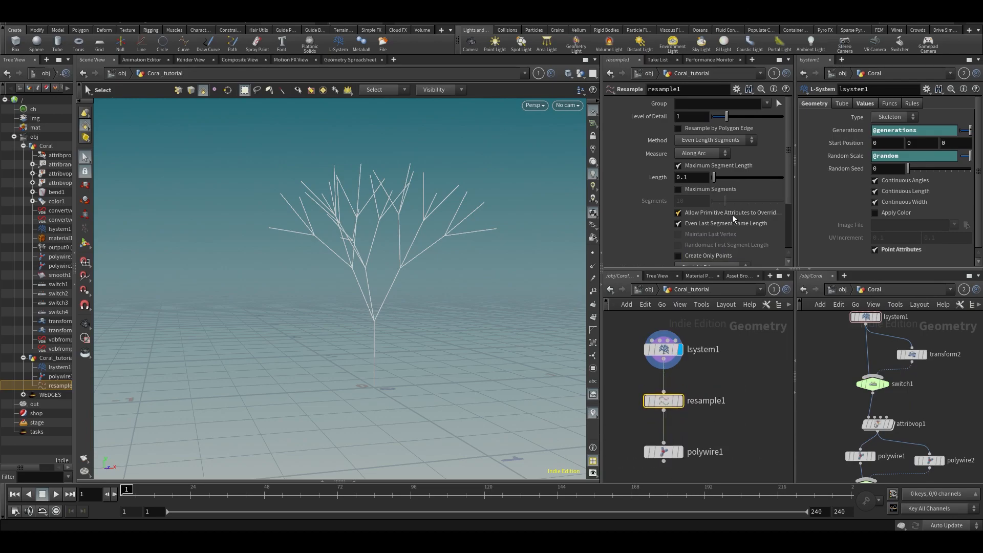
# Enable the Curve U Attribute output curveu on resample1 and display polywire1.
pyautogui.scroll(-3, 732, 214)
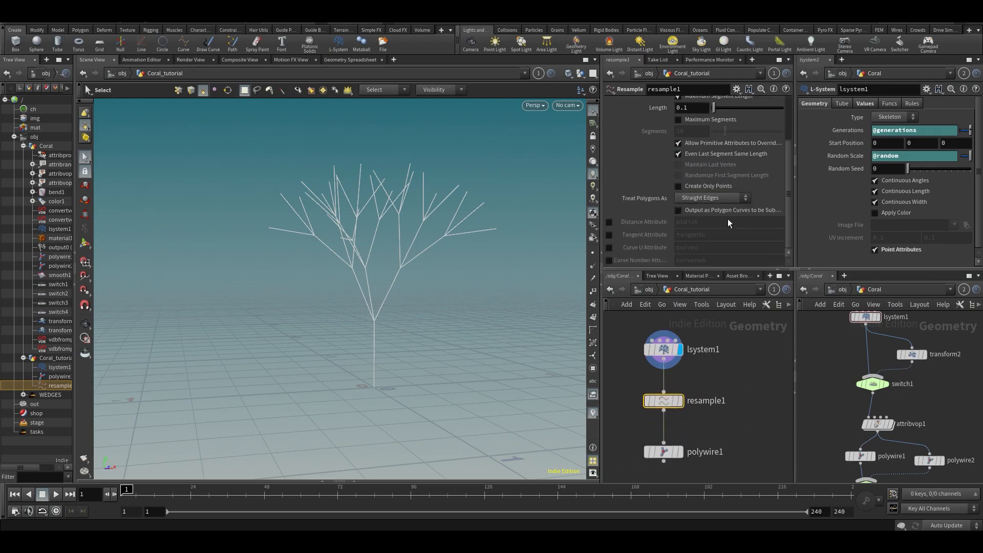
pyautogui.click(609, 248)
pyautogui.click(679, 452)
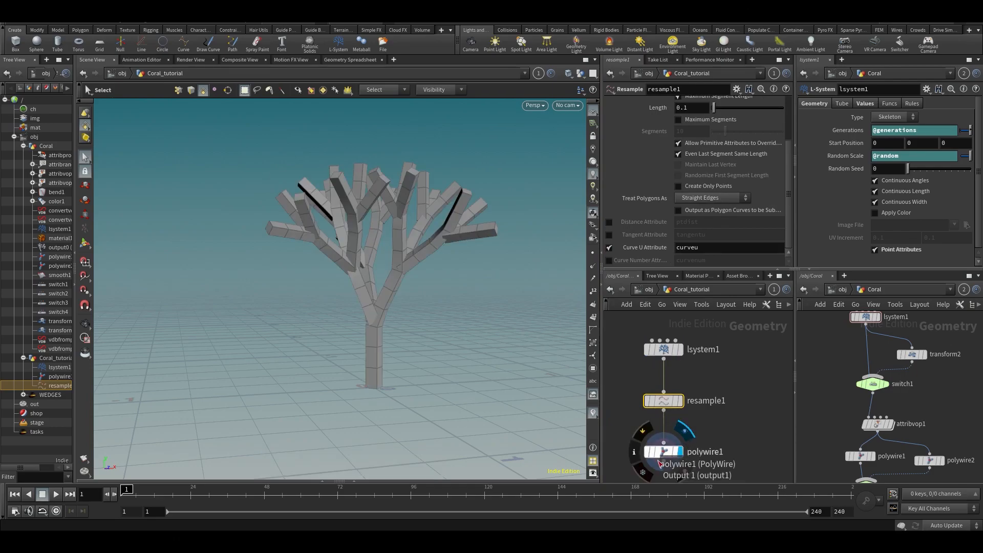
pyautogui.click(664, 451)
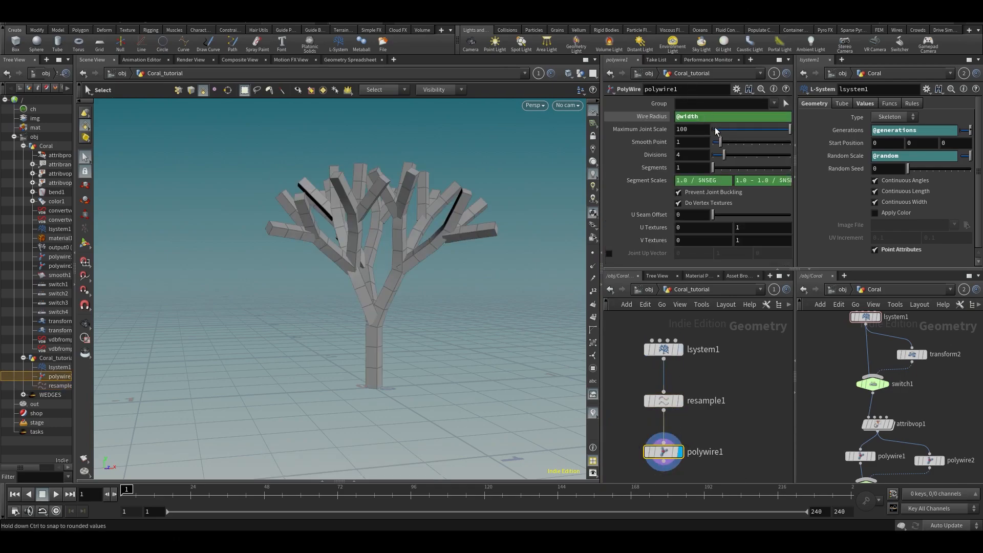
pyautogui.write('@curveu')
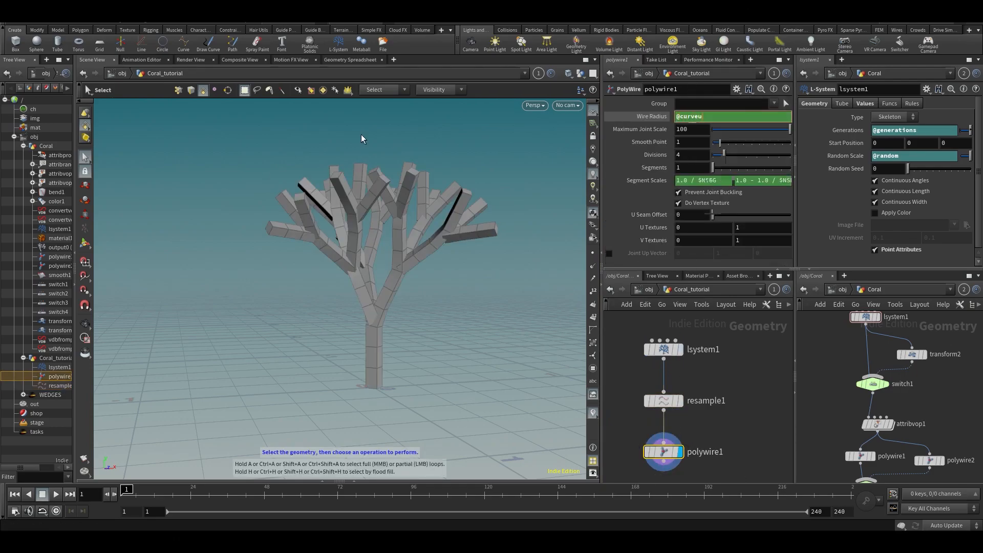
pyautogui.press('Return')
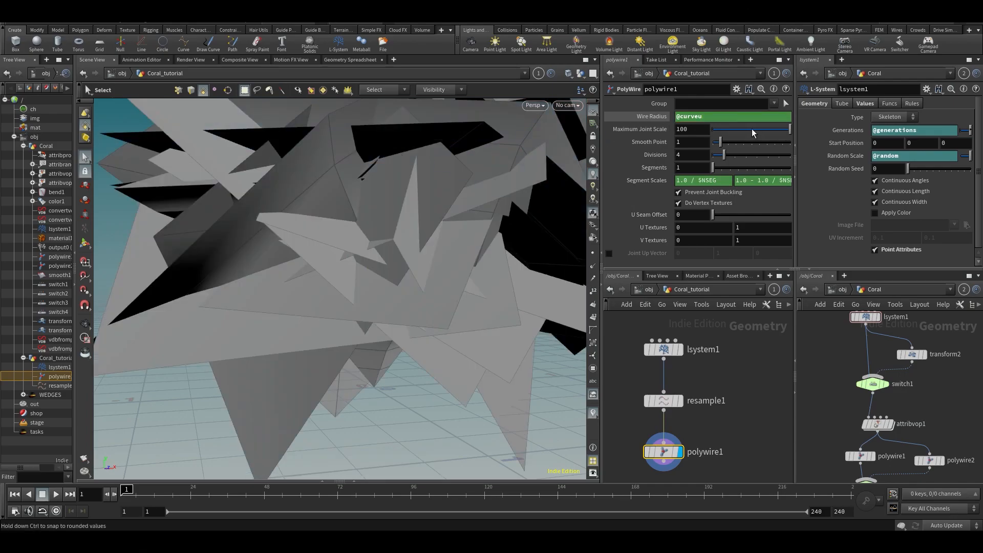
pyautogui.write('/50')
pyautogui.press('Return')
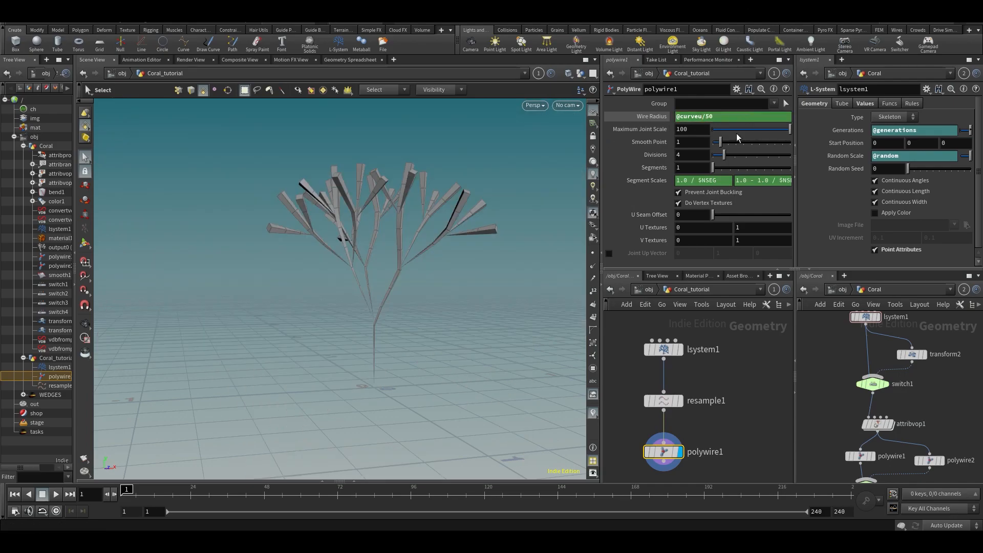
# Inspect the branch thickness at the forks, comparing lsystem1's skeleton with polywire1's mesh.
pyautogui.keyDown('alt'); pyautogui.moveTo(477, 328); pyautogui.dragTo(433, 263); pyautogui.keyUp('alt')
pyautogui.keyDown('alt'); pyautogui.moveTo(433, 263); pyautogui.dragTo(467, 285, button='right'); pyautogui.keyUp('alt')
pyautogui.moveTo(466, 285); pyautogui.dragTo(375, 246)
pyautogui.moveTo(358, 344); pyautogui.dragTo(386, 298, button='middle')
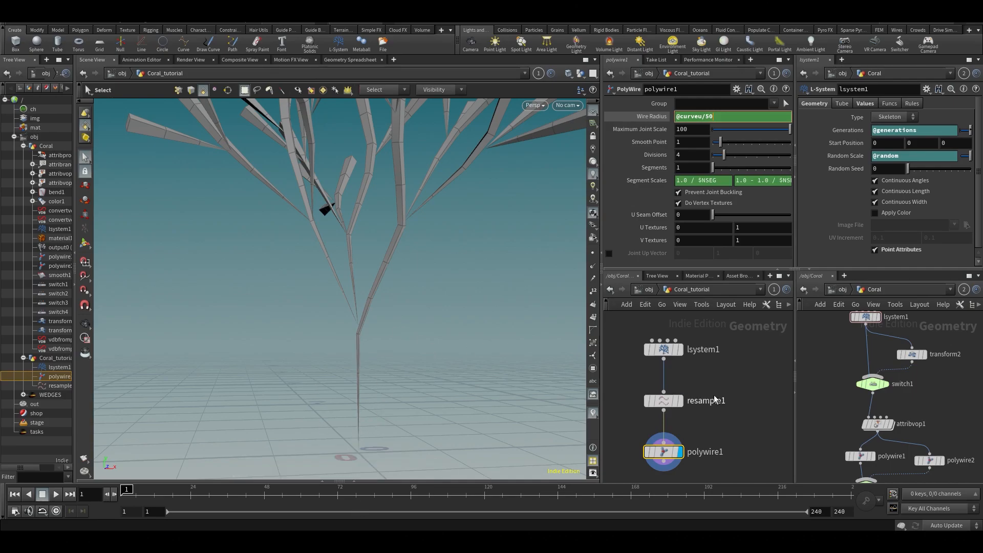
pyautogui.click(680, 350)
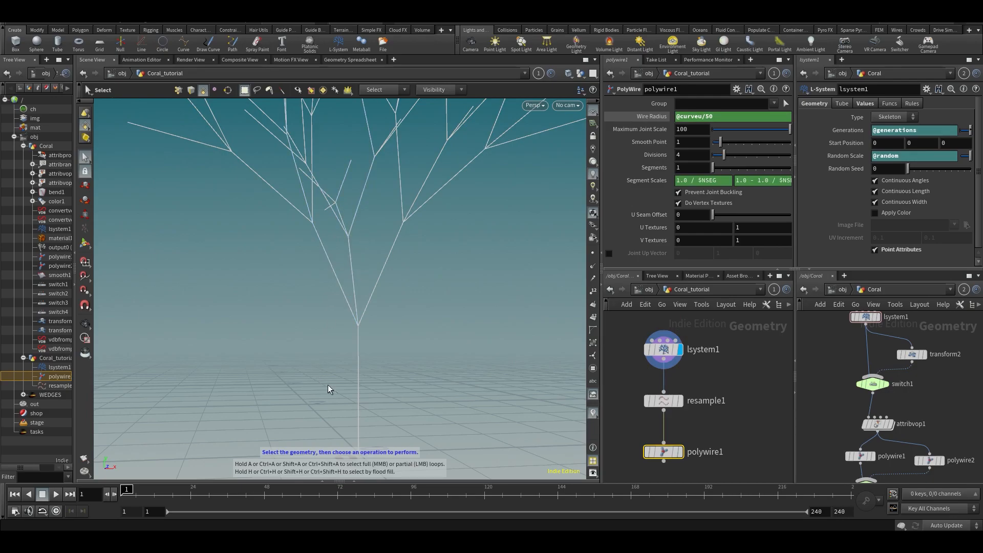
pyautogui.click(682, 433)
pyautogui.moveTo(300, 274); pyautogui.dragTo(330, 348)
pyautogui.moveTo(330, 349); pyautogui.dragTo(314, 378, button='middle')
pyautogui.moveTo(314, 378); pyautogui.dragTo(320, 340, button='right')
pyautogui.moveTo(321, 340); pyautogui.dragTo(462, 311)
pyautogui.press('Escape')
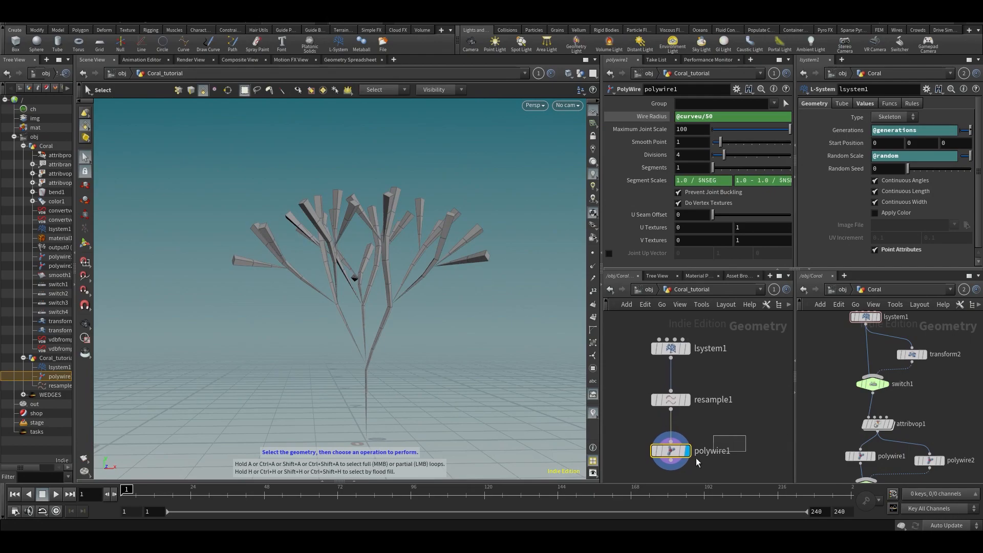
# Delete the resample1 node from between lsystem1 and polywire1.
pyautogui.click(674, 400)
pyautogui.press('Delete')
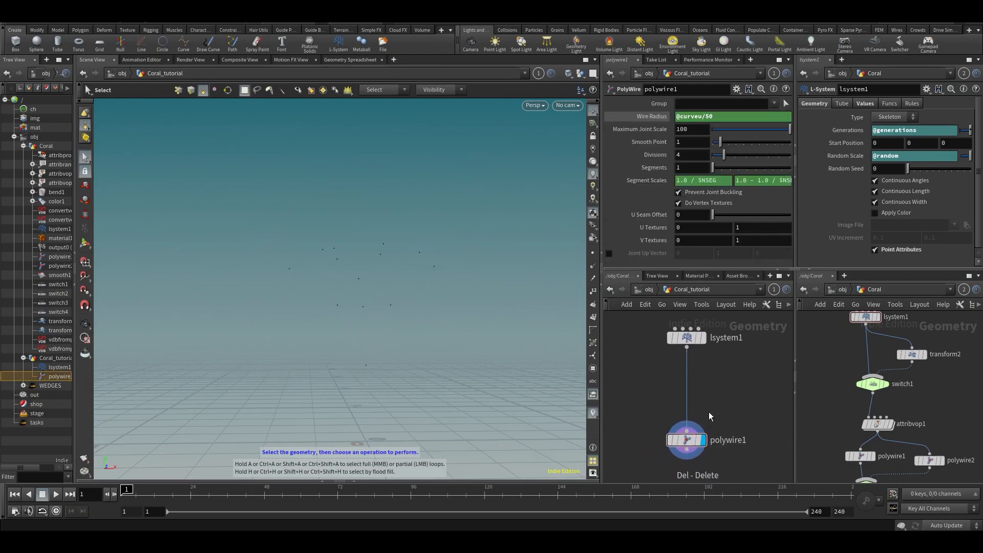
# Display lsystem1 and examine its lage point attribute values in the geometry spreadsheet.
pyautogui.click(686, 338)
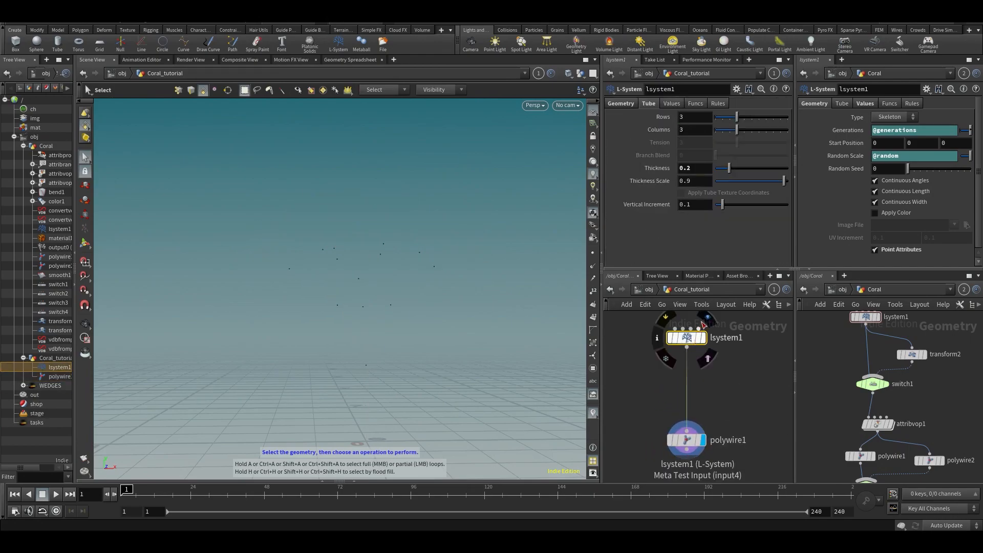
pyautogui.click(702, 337)
pyautogui.click(365, 59)
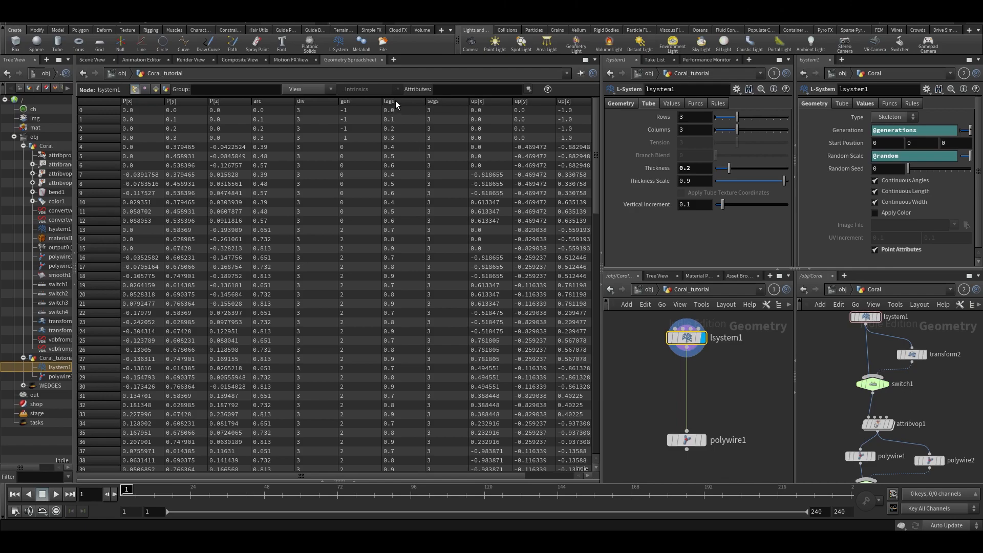
pyautogui.moveTo(597, 128); pyautogui.dragTo(571, 38)
pyautogui.scroll(-7, 436, 275)
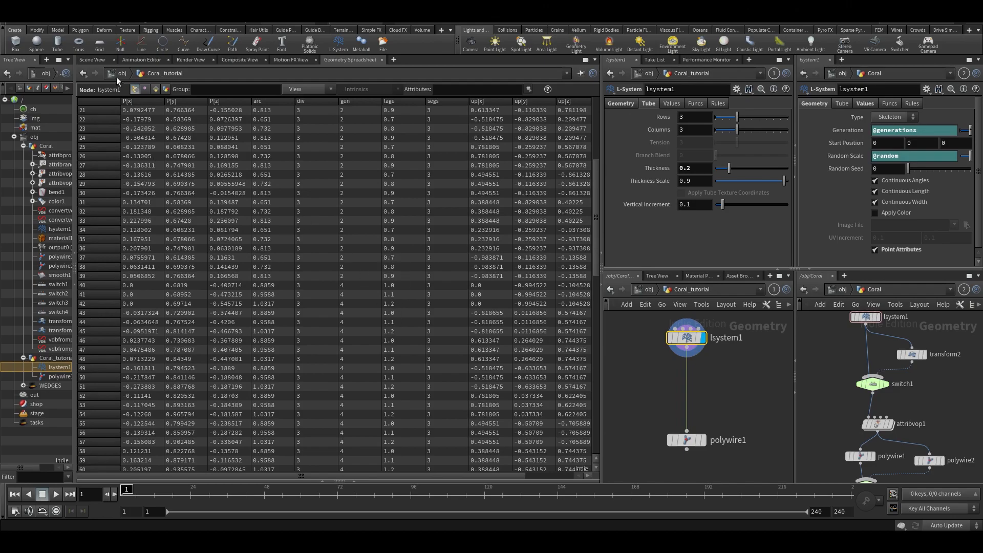
# Return to the 3D viewport and insert an Attribute VOP node between lsystem1 and polywire1.
pyautogui.click(91, 60)
pyautogui.press('Tab')
pyautogui.write('avop')
pyautogui.press('Return')
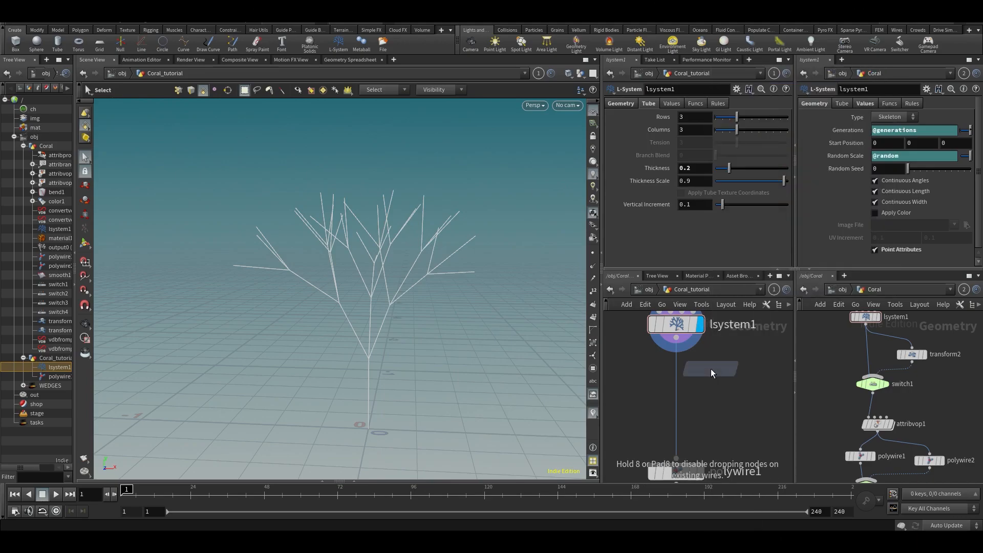
pyautogui.click(689, 398)
# Try adding a Marker scene visualizer in the display options with its Attribute set to lage.
pyautogui.press('d')
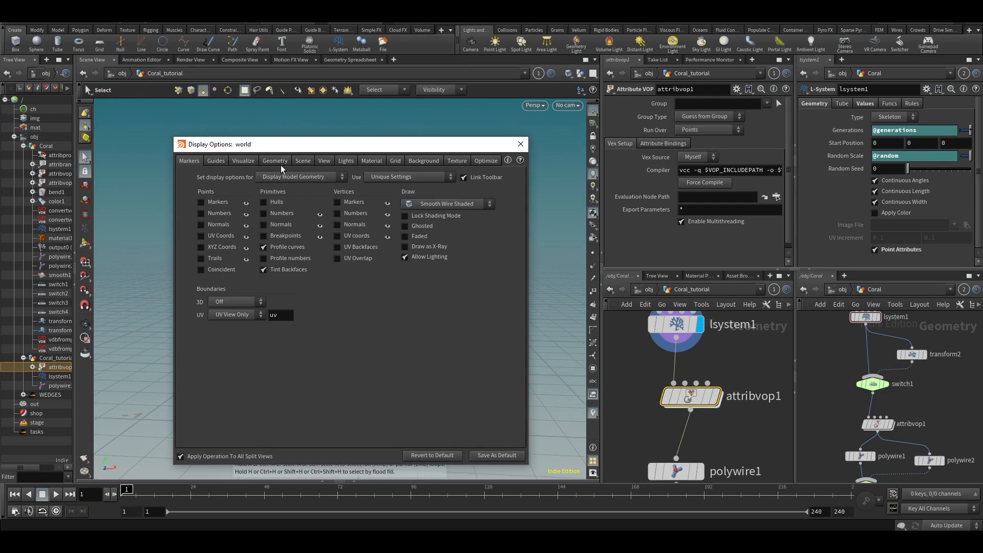
pyautogui.click(244, 161)
pyautogui.click(503, 328)
pyautogui.click(512, 336)
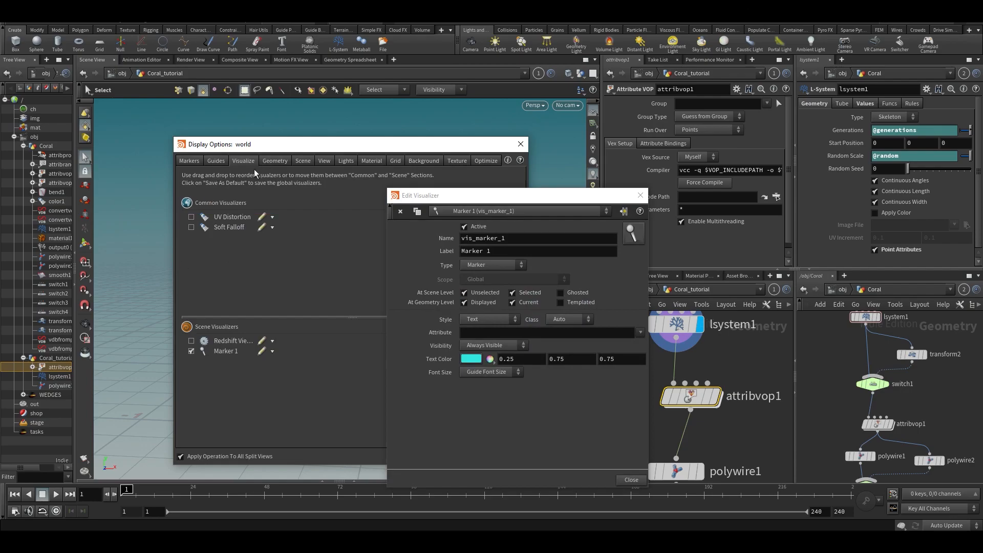
pyautogui.click(468, 333)
pyautogui.write('lage')
pyautogui.press('Return')
pyautogui.moveTo(575, 201); pyautogui.dragTo(799, 169)
pyautogui.moveTo(316, 145); pyautogui.dragTo(737, 164)
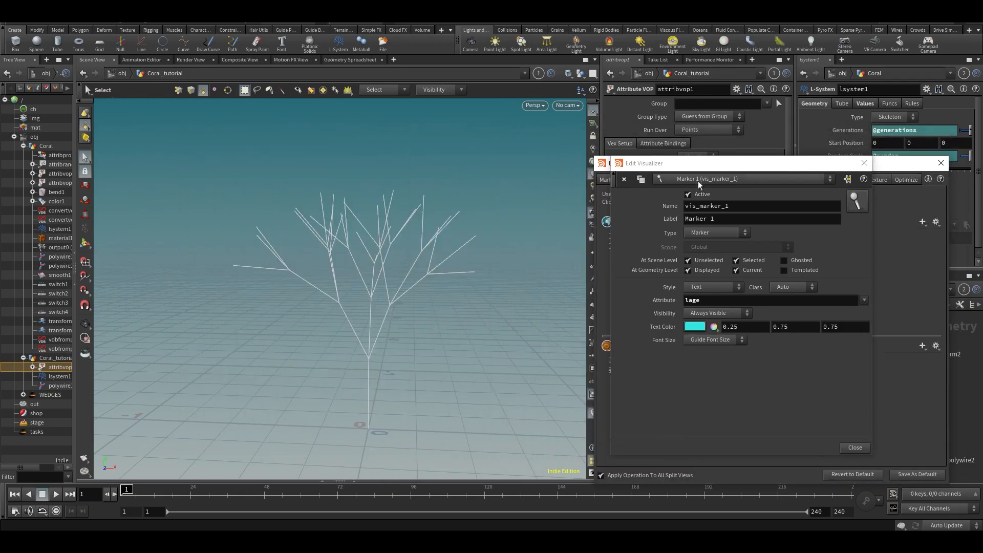
pyautogui.click(865, 163)
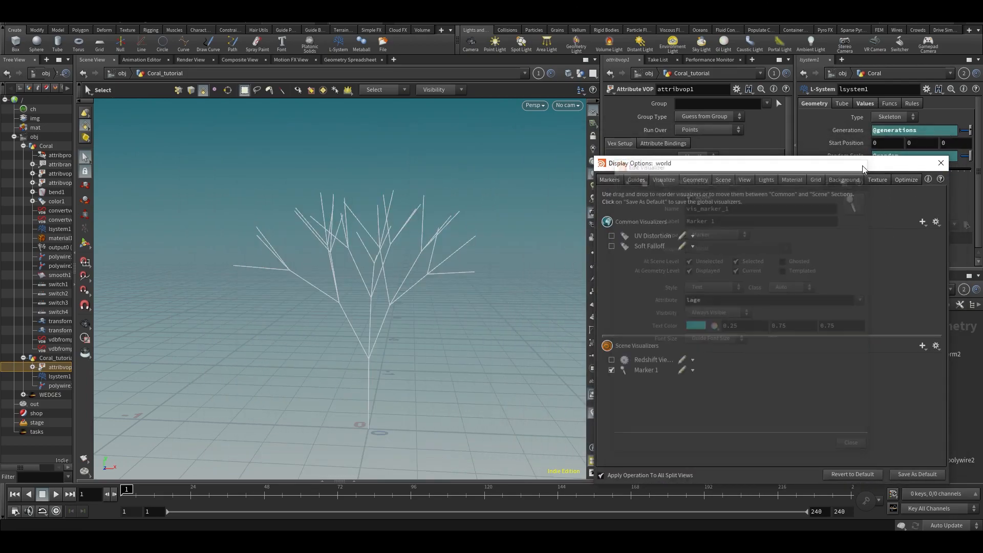
# Check the skeleton for marker labels and delete the Marker 1 scene visualizer.
pyautogui.moveTo(717, 164); pyautogui.dragTo(562, 131)
pyautogui.scroll(5, 314, 205)
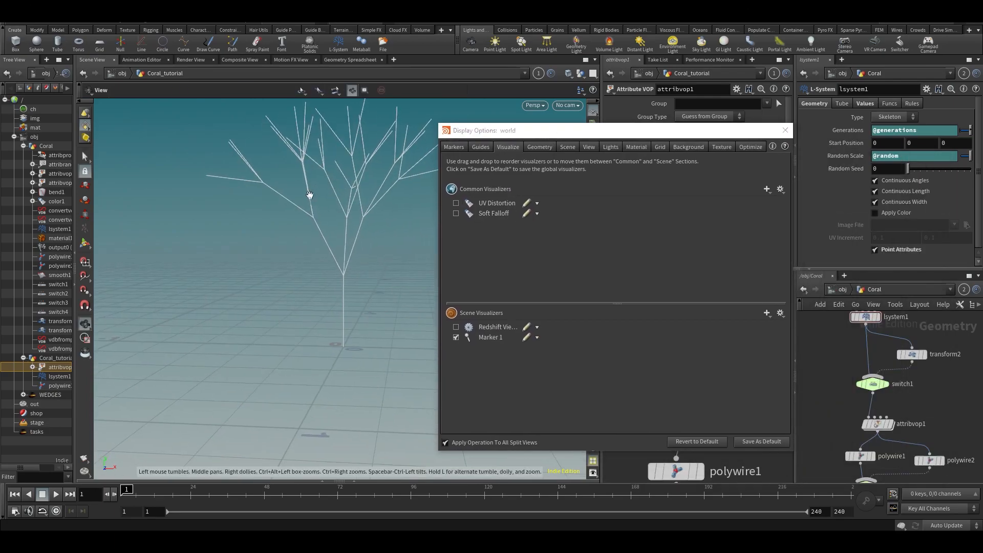
pyautogui.click(519, 338)
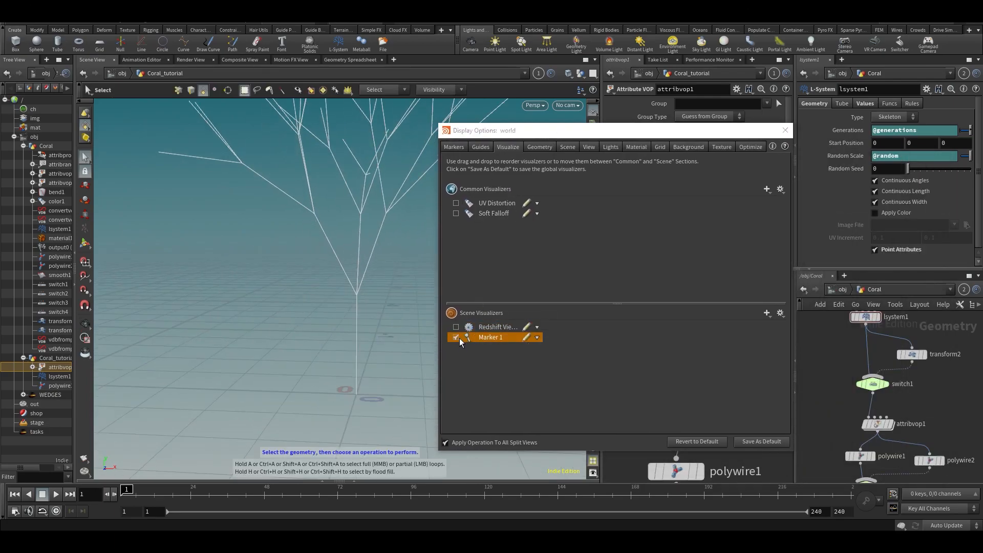
pyautogui.click(537, 337)
pyautogui.click(546, 358)
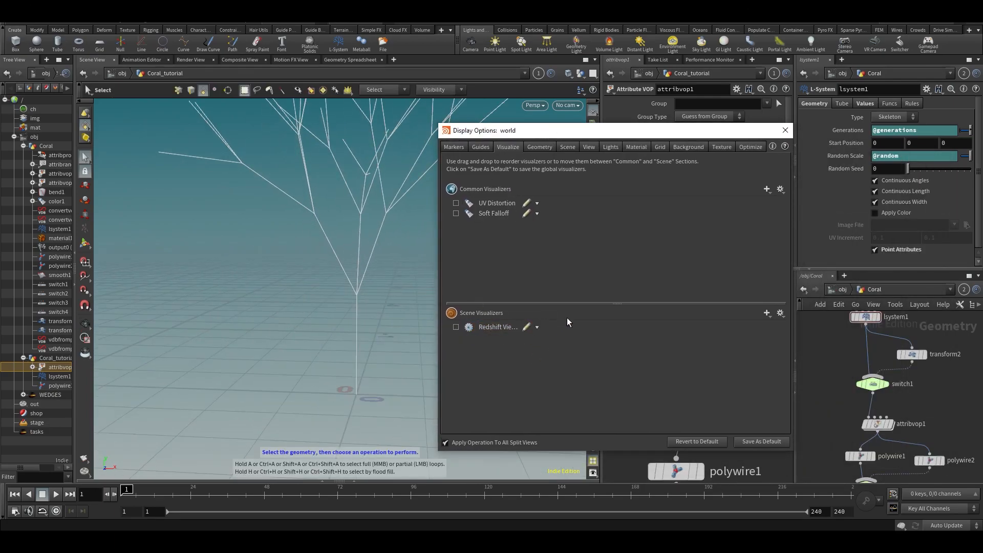
# Add a new Marker scene visualizer and set its Attribute to lage so the values label the points.
pyautogui.click(767, 313)
pyautogui.click(782, 324)
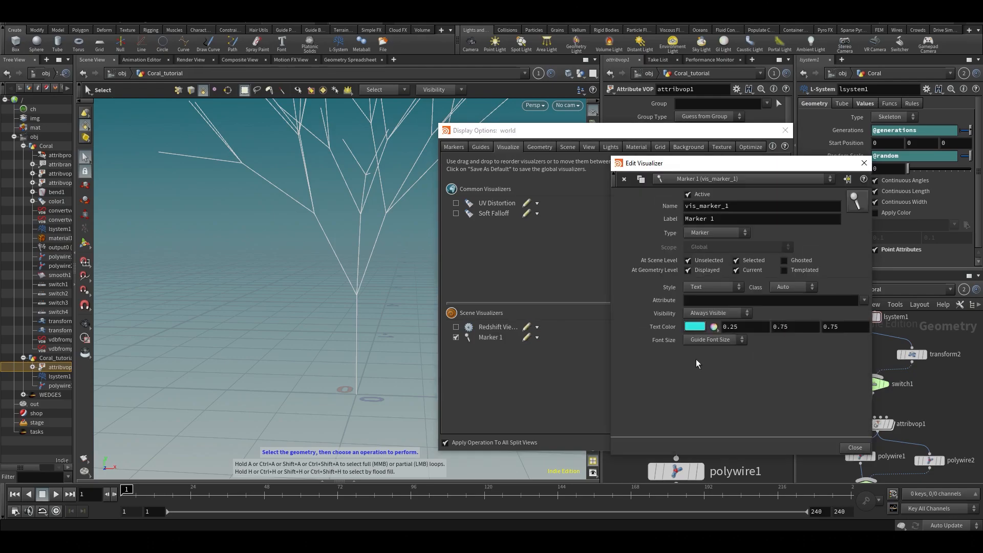
pyautogui.click(714, 298)
pyautogui.write('lage')
pyautogui.press('Return')
pyautogui.click(683, 301)
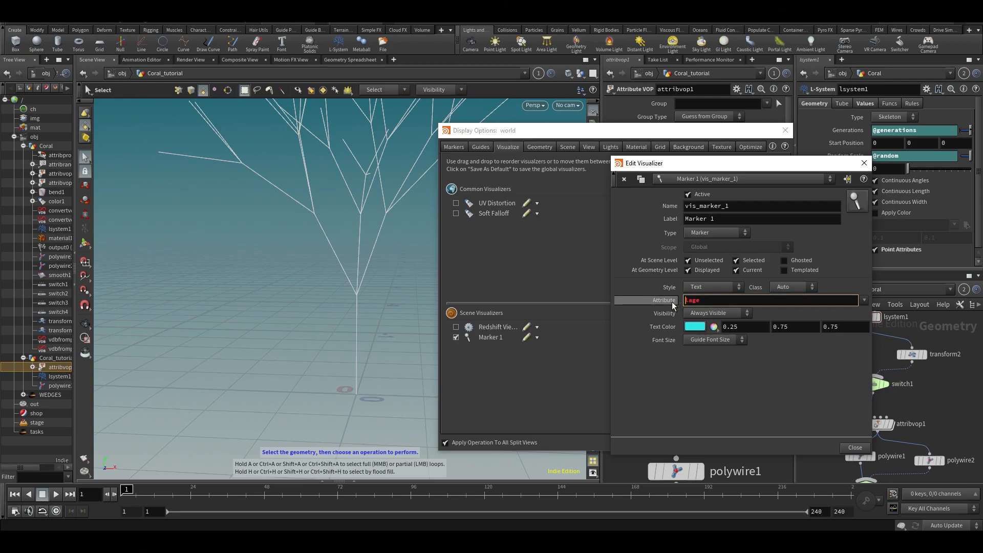
pyautogui.press('Return')
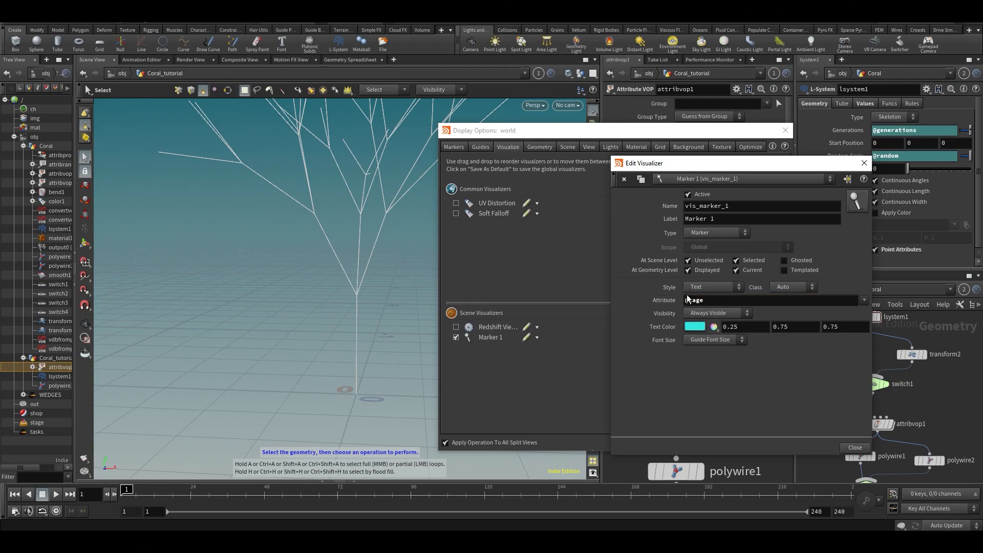
pyautogui.click(689, 302)
pyautogui.press('BackSpace')
pyautogui.press('Return')
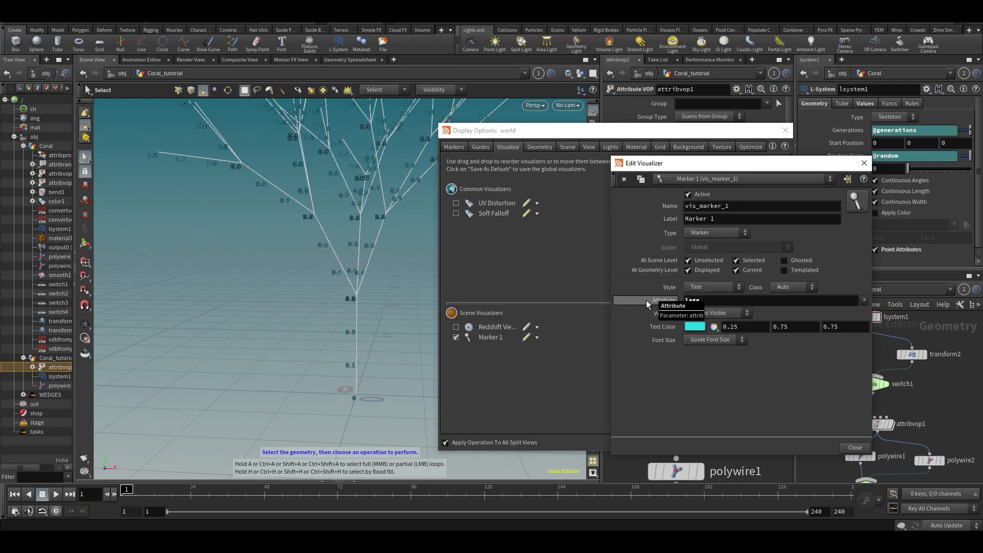
# Examine how the lage labels progress along the skeleton from the trunk base through the forks to the branch tips.
pyautogui.keyDown('alt'); pyautogui.moveTo(302, 284); pyautogui.dragTo(315, 285); pyautogui.keyUp('alt')
pyautogui.keyDown('alt'); pyautogui.moveTo(314, 284); pyautogui.dragTo(305, 353, button='right'); pyautogui.keyUp('alt')
pyautogui.keyDown('alt'); pyautogui.moveTo(336, 350); pyautogui.dragTo(310, 326, button='middle'); pyautogui.keyUp('alt')
pyautogui.keyDown('alt'); pyautogui.moveTo(320, 357); pyautogui.dragTo(325, 369, button='right'); pyautogui.keyUp('alt')
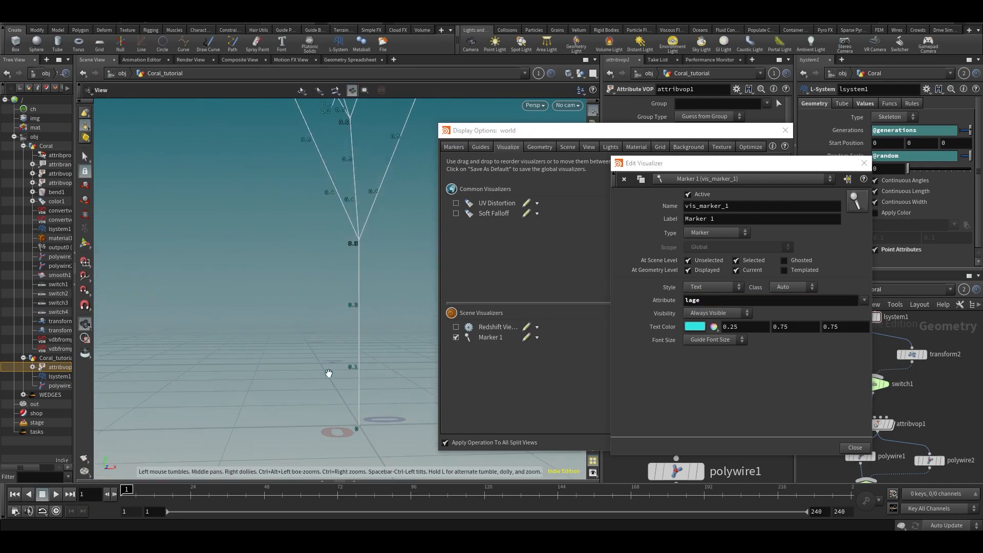
pyautogui.keyDown('alt'); pyautogui.moveTo(348, 299); pyautogui.dragTo(331, 323); pyautogui.keyUp('alt')
pyautogui.keyDown('alt'); pyautogui.moveTo(332, 283); pyautogui.dragTo(337, 340, button='middle'); pyautogui.keyUp('alt')
pyautogui.moveTo(315, 205)
pyautogui.keyDown('alt'); pyautogui.mouseDown()
pyautogui.moveTo(301, 204)
pyautogui.moveTo(321, 202)
pyautogui.mouseUp(); pyautogui.keyUp('alt')
pyautogui.keyDown('alt'); pyautogui.moveTo(249, 234); pyautogui.dragTo(309, 250, button='middle'); pyautogui.keyUp('alt')
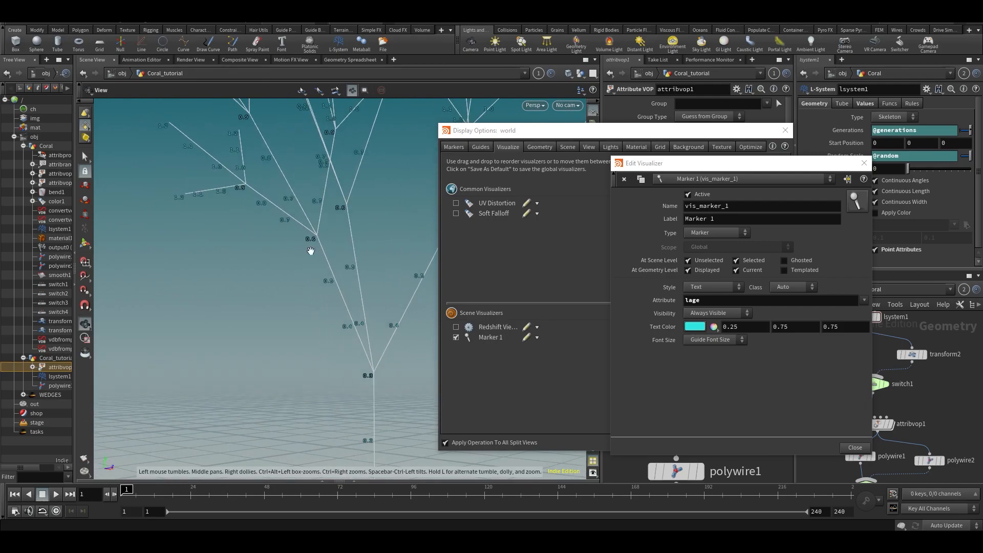
pyautogui.keyDown('alt'); pyautogui.moveTo(250, 259); pyautogui.dragTo(262, 294, button='right'); pyautogui.keyUp('alt')
pyautogui.keyDown('alt'); pyautogui.moveTo(338, 278); pyautogui.dragTo(327, 262, button='middle'); pyautogui.keyUp('alt')
pyautogui.keyDown('alt'); pyautogui.moveTo(326, 311); pyautogui.dragTo(303, 318); pyautogui.keyUp('alt')
pyautogui.keyDown('alt'); pyautogui.moveTo(298, 399); pyautogui.dragTo(278, 388); pyautogui.keyUp('alt')
pyautogui.keyDown('alt'); pyautogui.moveTo(234, 158); pyautogui.dragTo(329, 189); pyautogui.keyUp('alt')
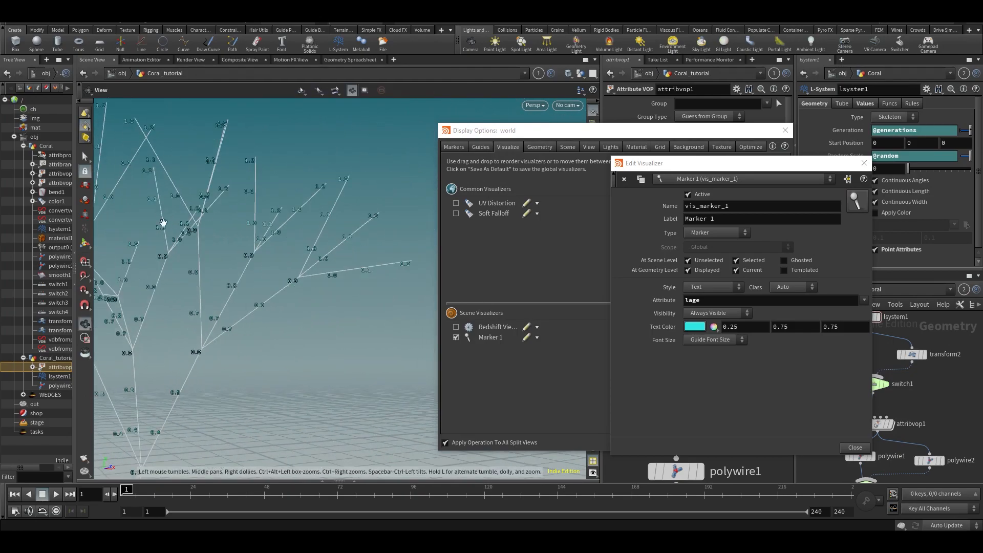
pyautogui.keyDown('alt'); pyautogui.moveTo(349, 336); pyautogui.dragTo(351, 223, button='middle'); pyautogui.keyUp('alt')
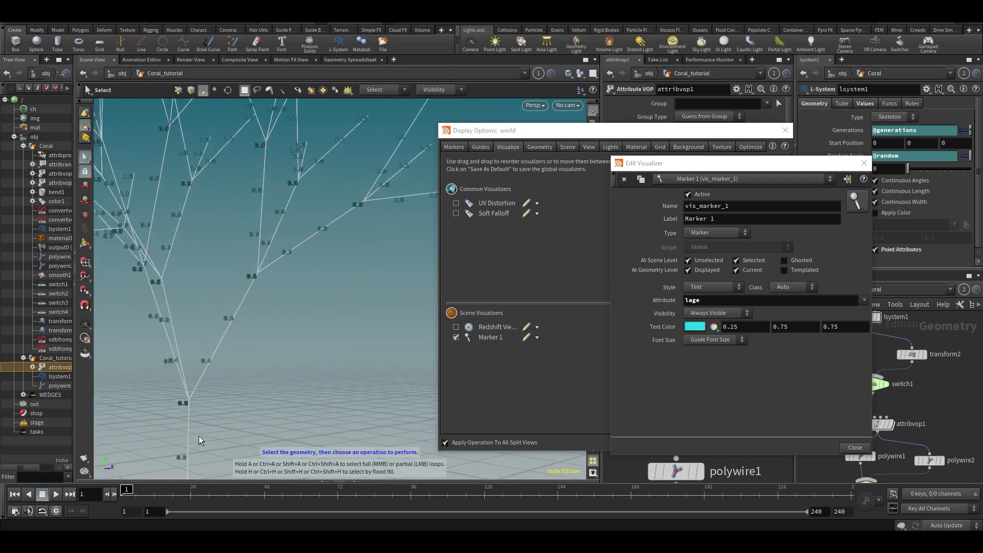
pyautogui.keyDown('alt'); pyautogui.moveTo(330, 262); pyautogui.dragTo(350, 251); pyautogui.keyUp('alt')
pyautogui.keyDown('alt'); pyautogui.moveTo(300, 322); pyautogui.dragTo(257, 327); pyautogui.keyUp('alt')
pyautogui.keyDown('alt'); pyautogui.moveTo(257, 327); pyautogui.dragTo(394, 207, button='middle'); pyautogui.keyUp('alt')
pyautogui.keyDown('alt'); pyautogui.moveTo(275, 291); pyautogui.dragTo(277, 394); pyautogui.keyUp('alt')
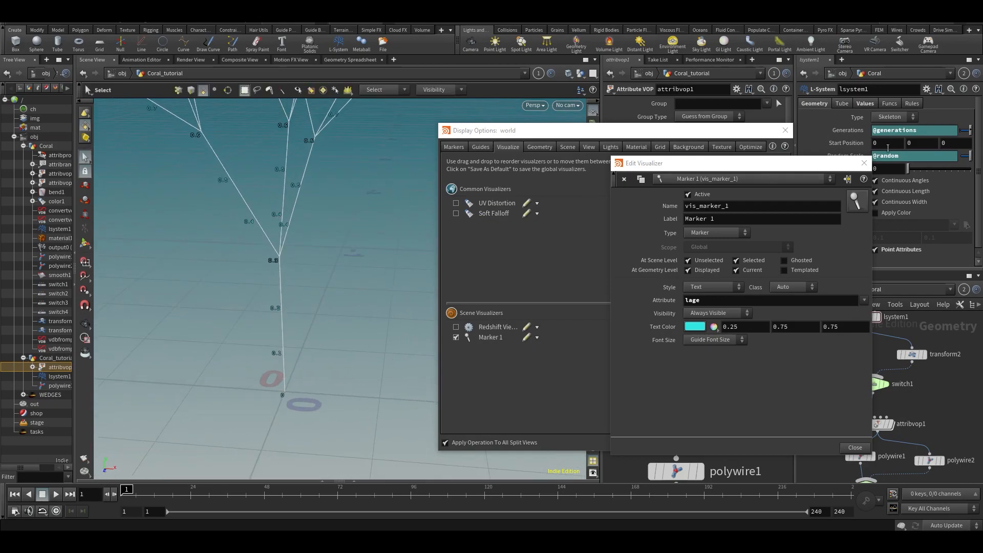
# Close the visualizer editor and the display options, and view the whole labelled skeleton.
pyautogui.click(865, 163)
pyautogui.click(786, 130)
pyautogui.keyDown('alt'); pyautogui.moveTo(450, 217); pyautogui.dragTo(502, 256); pyautogui.keyUp('alt')
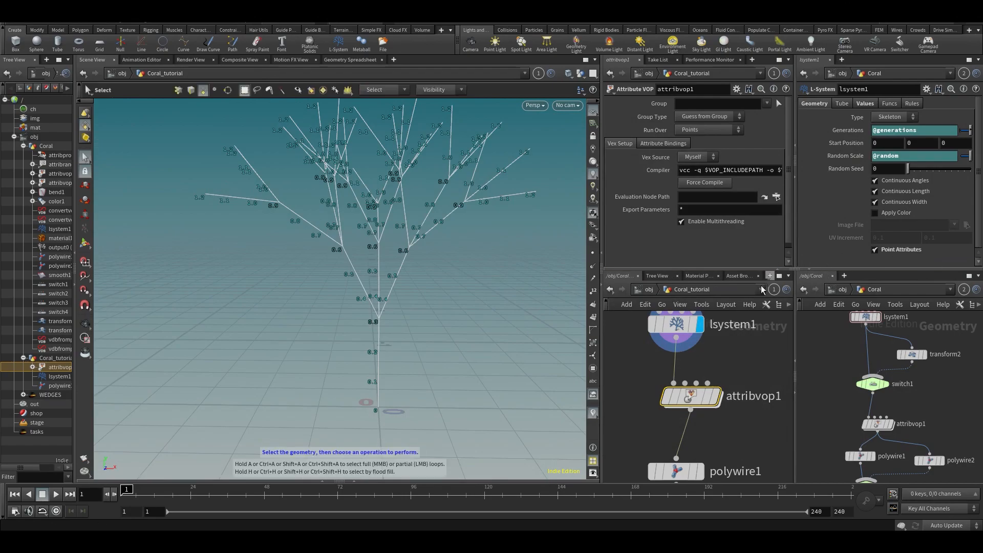
# Increase the Generations of Coral_tutorial's lsystem1 and inspect the lage labels on the newly grown branches.
pyautogui.moveTo(618, 355); pyautogui.dragTo(635, 366, button='middle')
pyautogui.click(692, 334)
pyautogui.click(620, 103)
pyautogui.moveTo(648, 128); pyautogui.dragTo(756, 124, button='middle')
pyautogui.press('space')
pyautogui.moveTo(368, 308); pyautogui.dragTo(479, 193)
pyautogui.scroll(3, 479, 193)
pyautogui.scroll(2, 496, 186)
pyautogui.moveTo(497, 186); pyautogui.dragTo(441, 191, button='middle')
pyautogui.scroll(2, 493, 202)
pyautogui.moveTo(492, 202); pyautogui.dragTo(452, 206)
# Set lsystem1's Generations to 9.6 and view the lower part of the denser skeleton.
pyautogui.moveTo(669, 129); pyautogui.dragTo(705, 128, button='middle')
pyautogui.press('space')
pyautogui.moveTo(459, 214); pyautogui.dragTo(181, 339, button='middle')
pyautogui.scroll(-8, 446, 189)
pyautogui.moveTo(349, 259); pyautogui.dragTo(568, 148, button='middle')
pyautogui.moveTo(435, 219); pyautogui.dragTo(404, 182, button='middle')
# Enter the attribvop1 network and add a Bind node below the geometry globals node.
pyautogui.moveTo(679, 435); pyautogui.dragTo(652, 389, button='middle')
pyautogui.moveTo(678, 361); pyautogui.dragTo(663, 365)
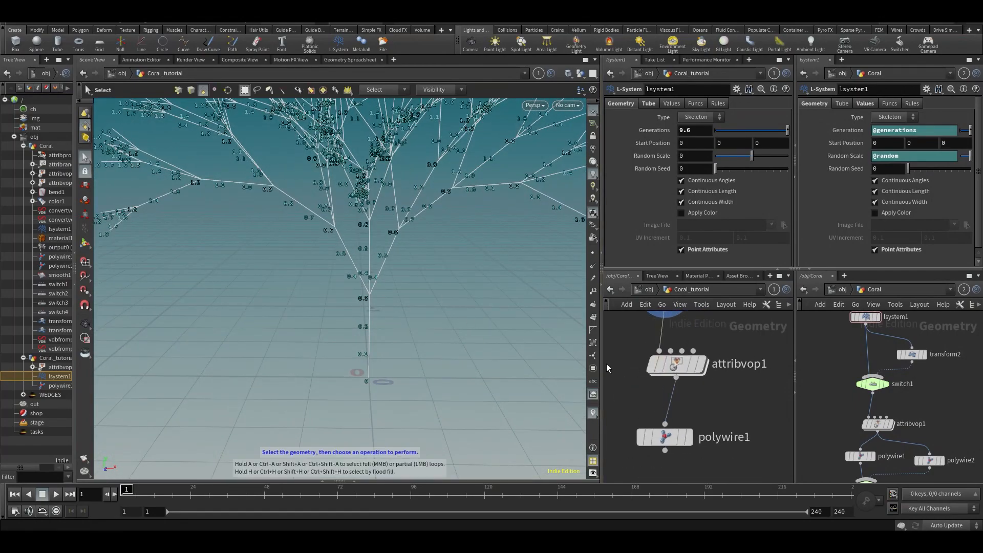
pyautogui.doubleClick(669, 372)
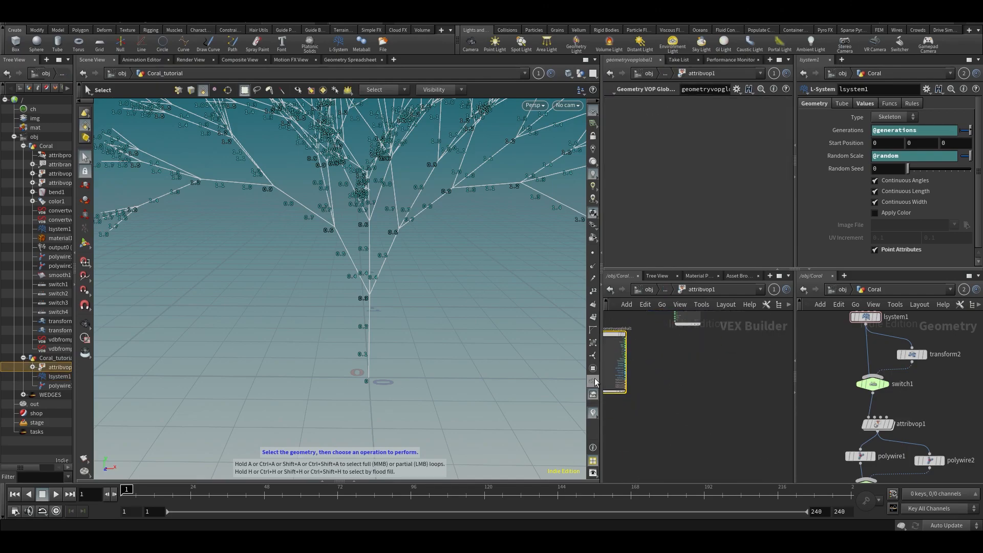
pyautogui.moveTo(596, 382); pyautogui.dragTo(543, 395)
pyautogui.press('Tab')
pyautogui.write('bind')
pyautogui.press('Return')
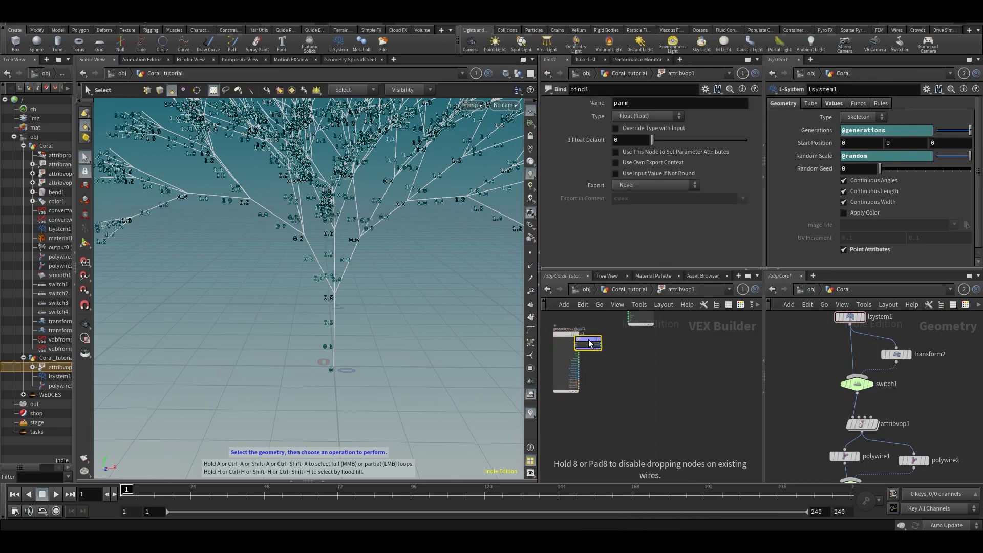
pyautogui.click(557, 401)
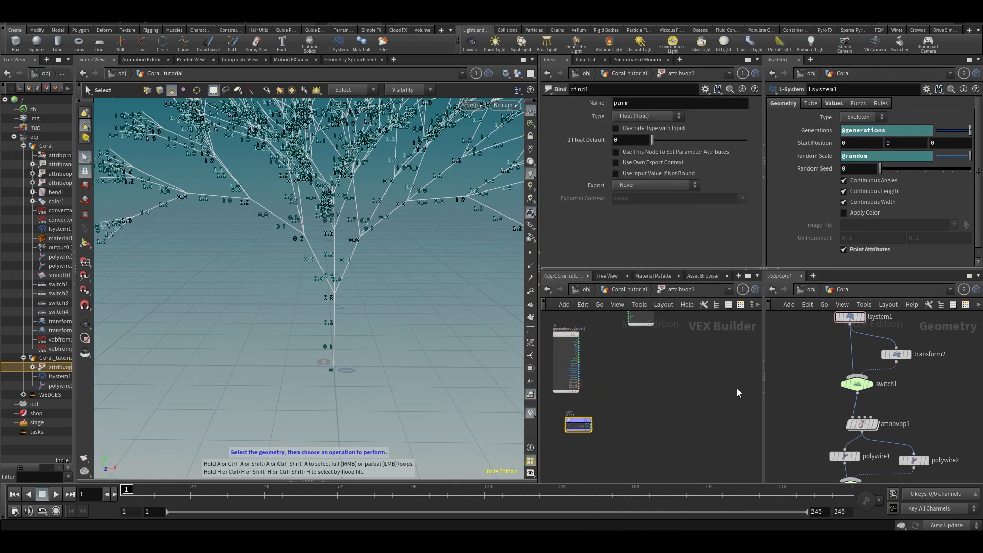
# Widen the working panes, set the Bind node's Name to lage, and check the lage attribute in the geometry spreadsheet.
pyautogui.moveTo(764, 398); pyautogui.dragTo(809, 399)
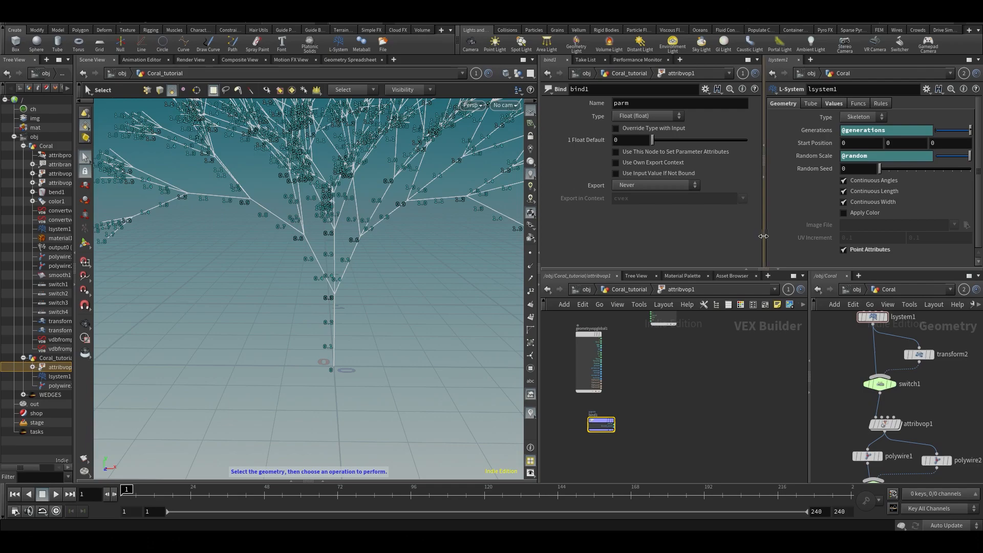
pyautogui.moveTo(765, 243); pyautogui.dragTo(813, 243)
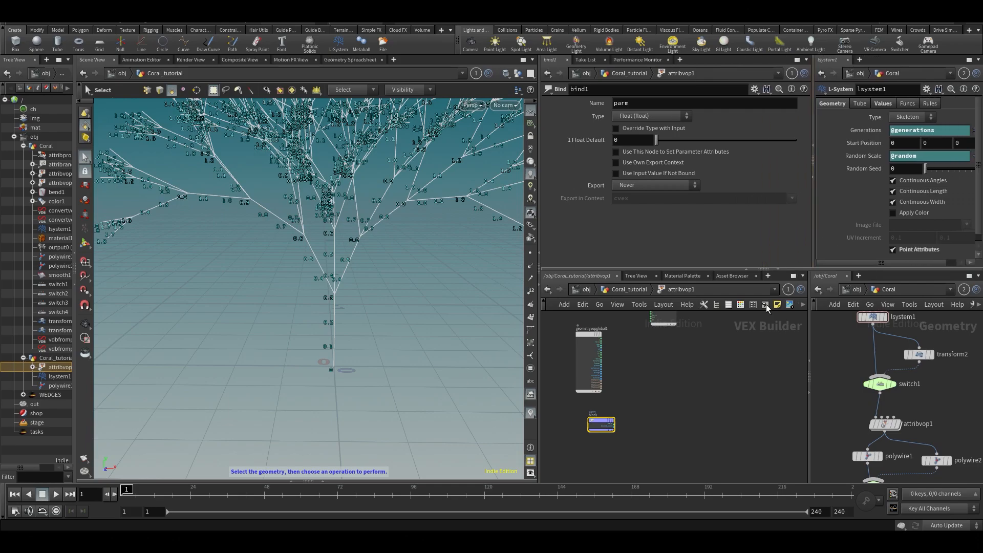
pyautogui.scroll(3, 666, 359)
pyautogui.moveTo(585, 409); pyautogui.dragTo(671, 345, button='middle')
pyautogui.doubleClick(644, 103)
pyautogui.write('lage')
pyautogui.press('Return')
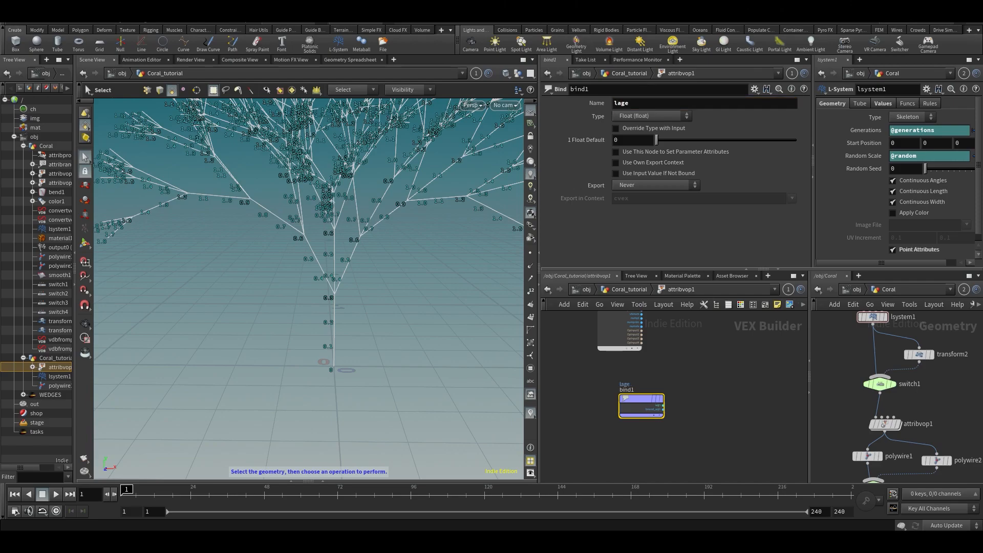
pyautogui.click(354, 60)
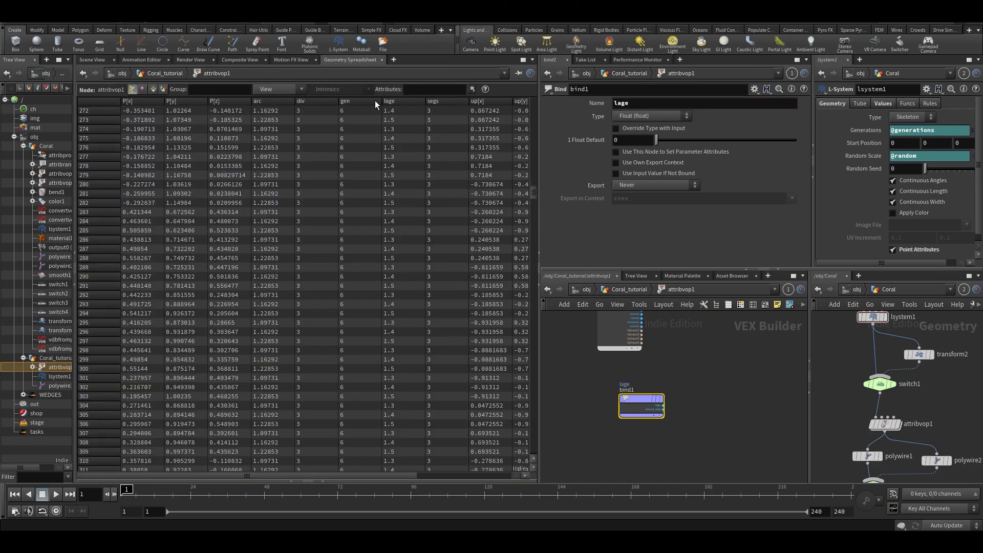
pyautogui.click(94, 62)
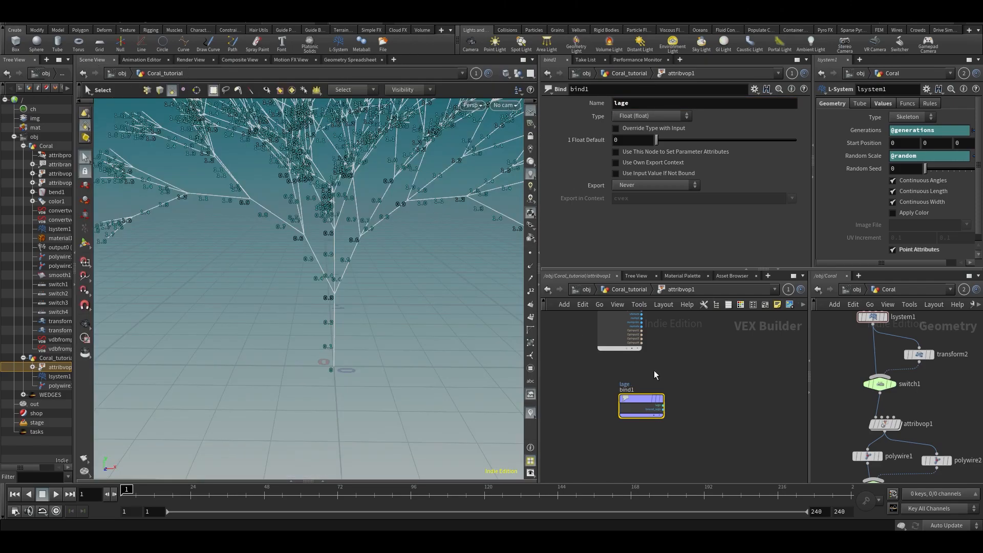
# Add a Fit Range node and connect the Bind node's lage output to its val input.
pyautogui.moveTo(691, 374); pyautogui.dragTo(652, 367, button='middle')
pyautogui.scroll(2, 656, 378)
pyautogui.scroll(-3, 674, 374)
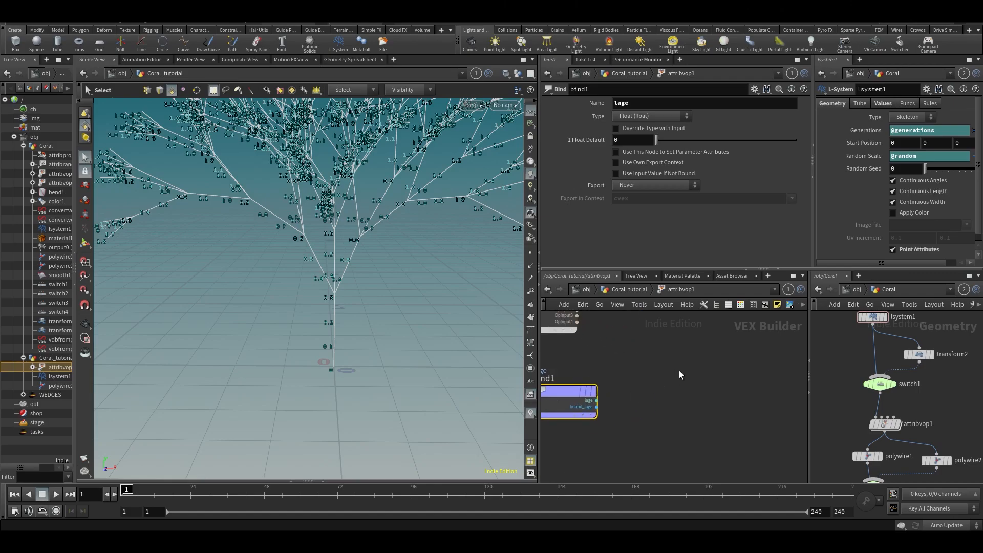
pyautogui.press('Tab')
pyautogui.write('fit r')
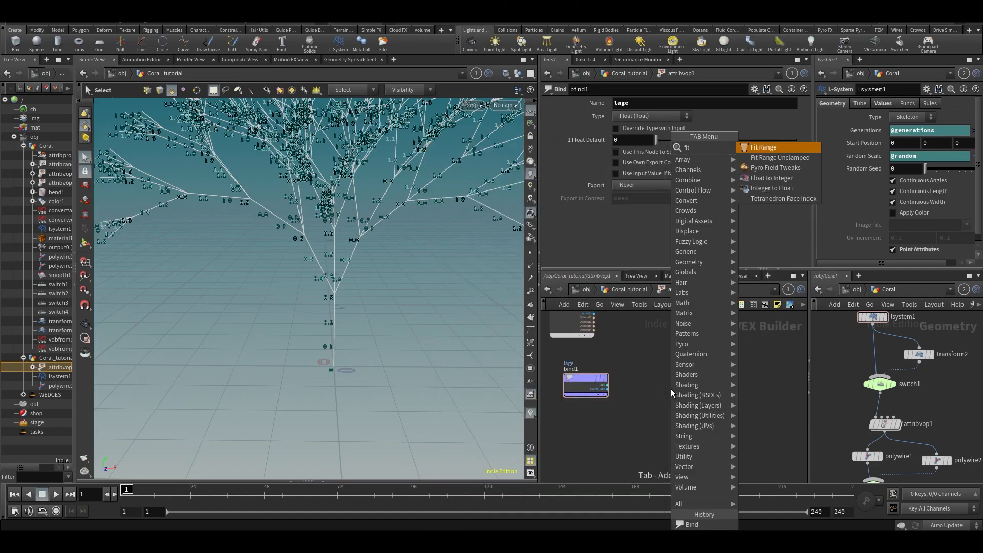
pyautogui.click(763, 148)
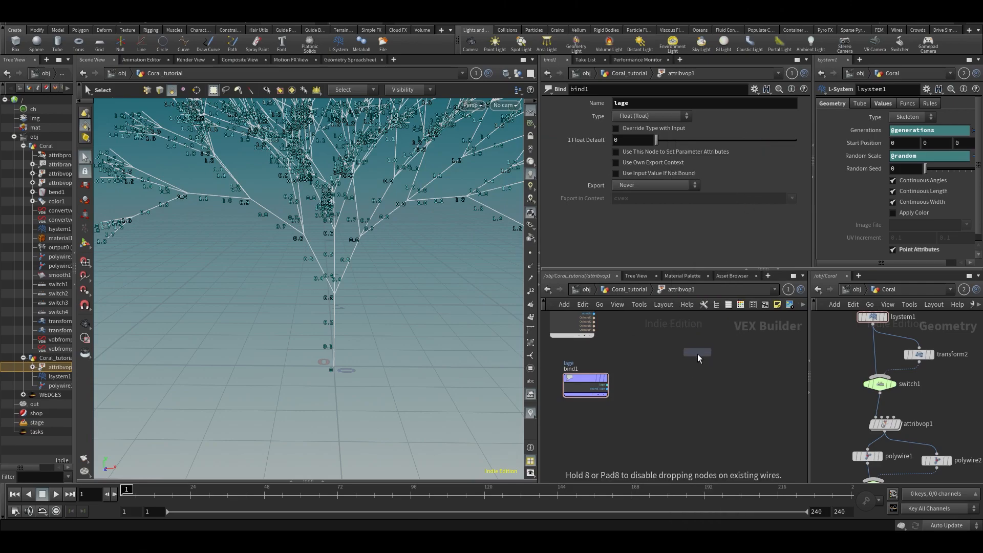
pyautogui.click(692, 382)
pyautogui.scroll(3, 622, 393)
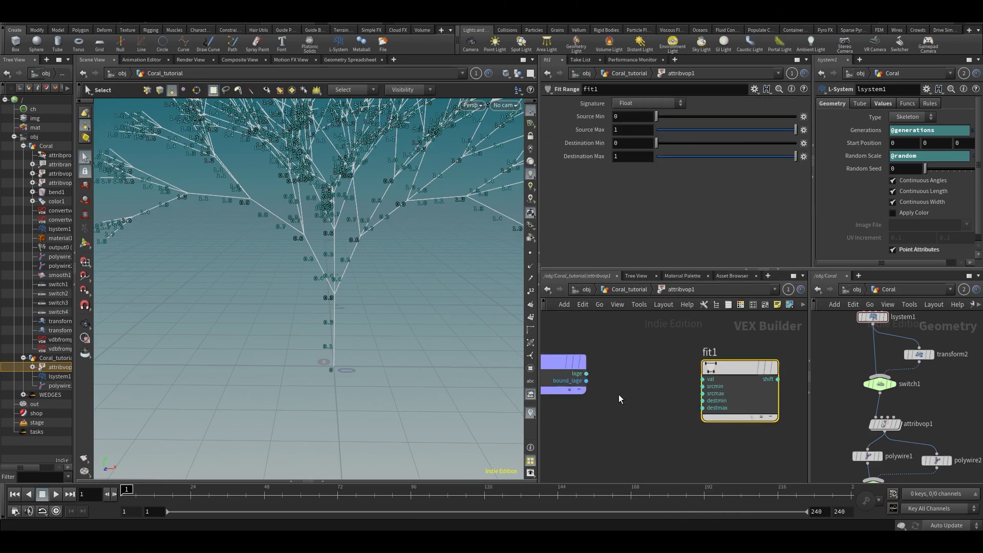
pyautogui.click(586, 375)
pyautogui.click(703, 379)
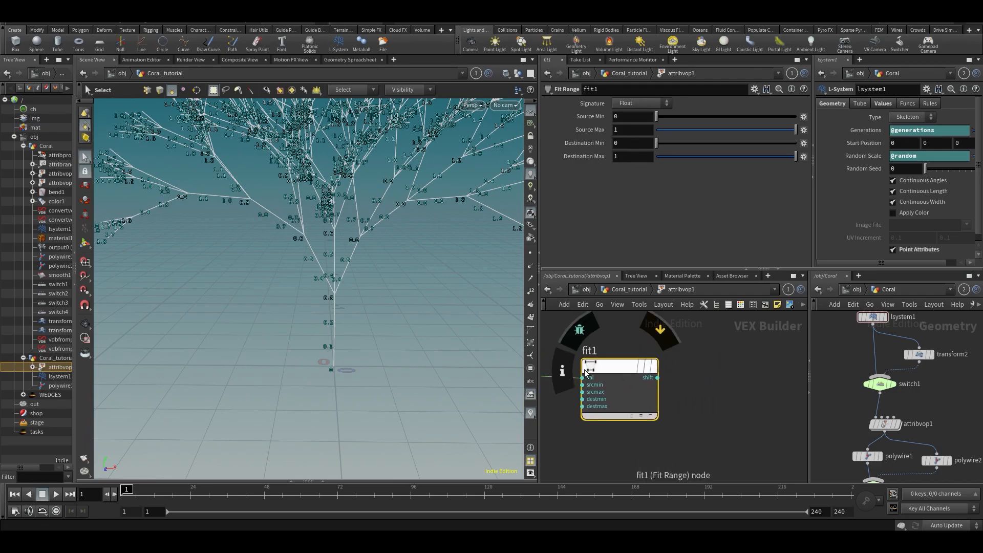
# Promote the Fit Range node's source maximum input to a parameter.
pyautogui.rightClick(583, 392)
pyautogui.moveTo(591, 392)
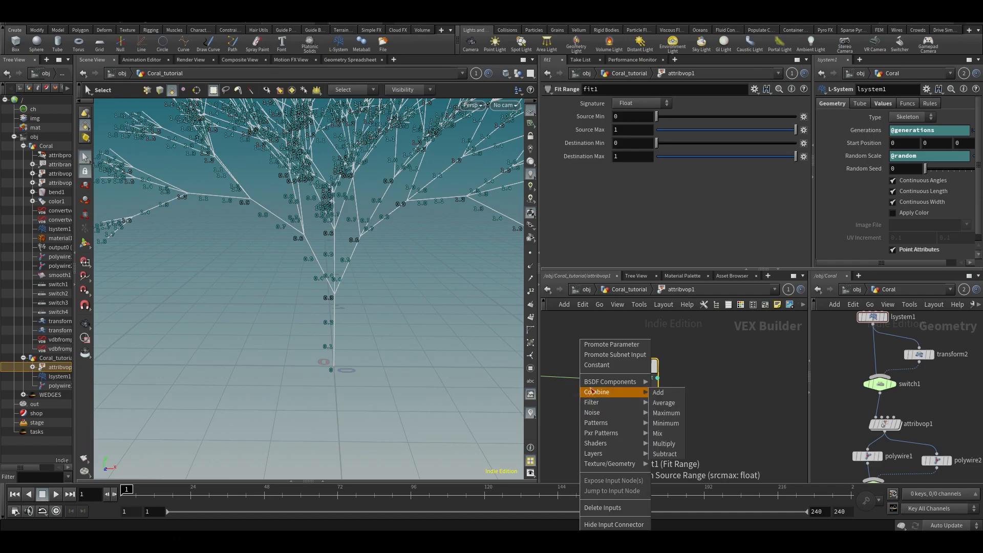
pyautogui.click(611, 344)
# Add a Ramp Parameter fed by the Fit Range output and set its Ramp Type to Spline Ramp (float).
pyautogui.press('Tab')
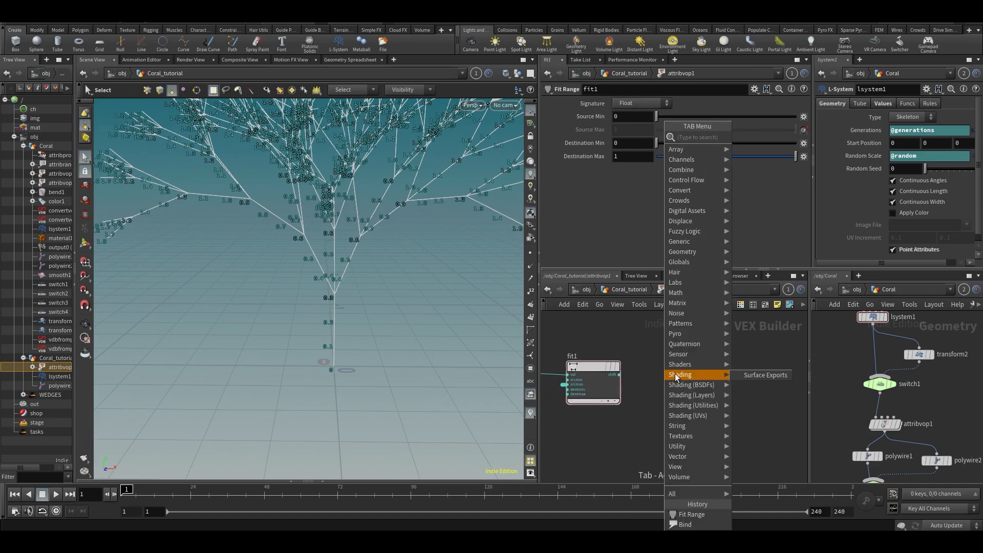
pyautogui.write('ramp')
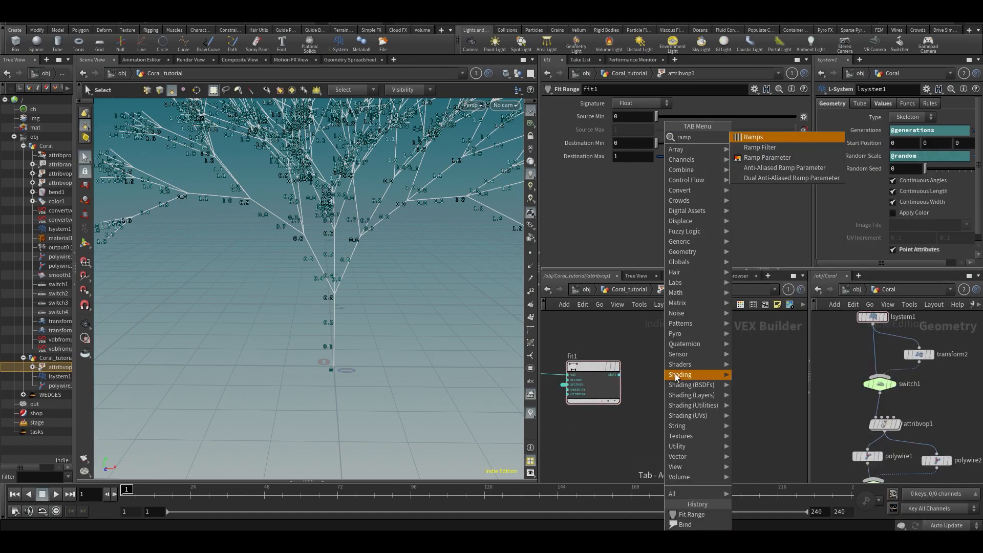
pyautogui.press('Down')
pyautogui.press('Down')
pyautogui.press('Return')
pyautogui.click(713, 371)
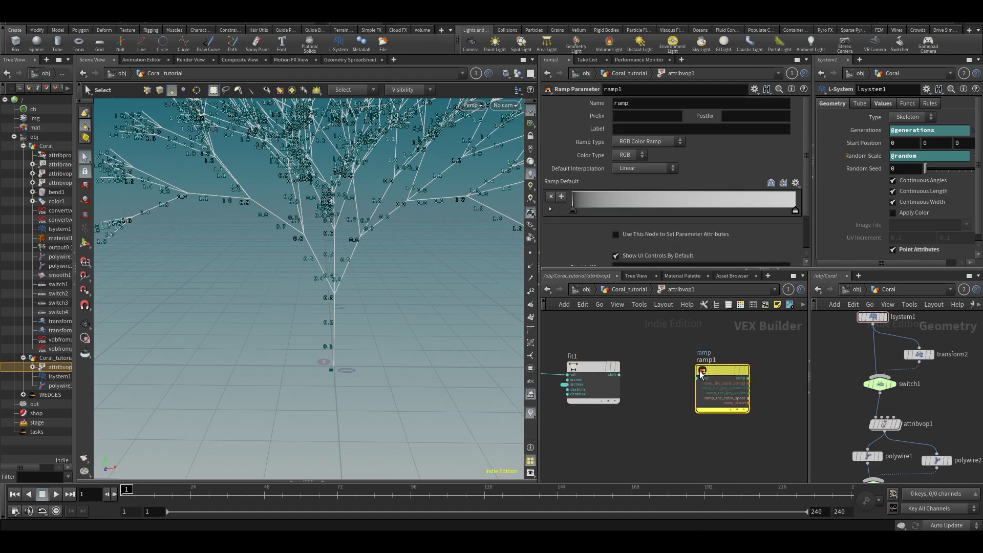
pyautogui.moveTo(632, 375); pyautogui.dragTo(699, 379)
pyautogui.click(636, 143)
pyautogui.click(640, 157)
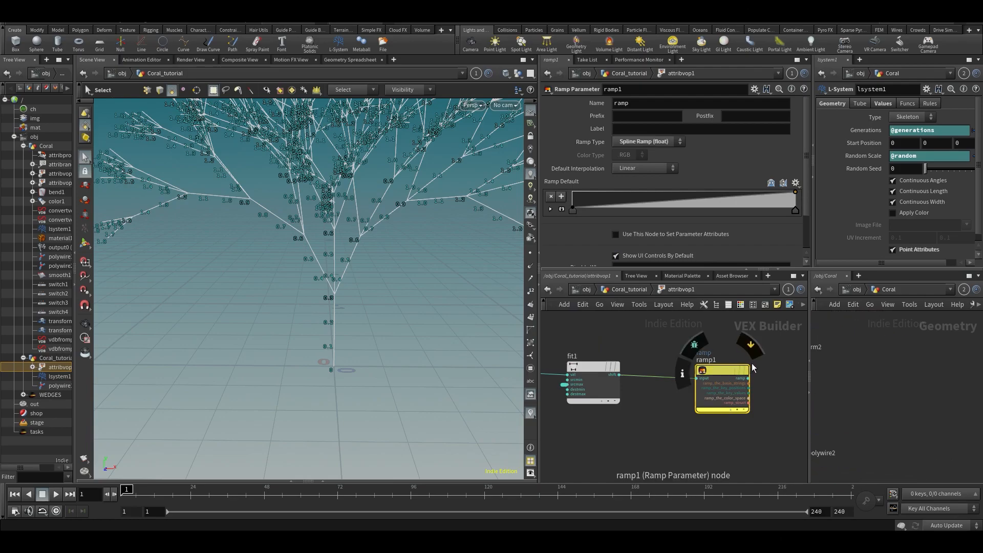
# Add a Bind Export node and connect the ramp output to its input.
pyautogui.moveTo(751, 365); pyautogui.dragTo(627, 359, button='middle')
pyautogui.press('Tab')
pyautogui.write('binde')
pyautogui.press('Return')
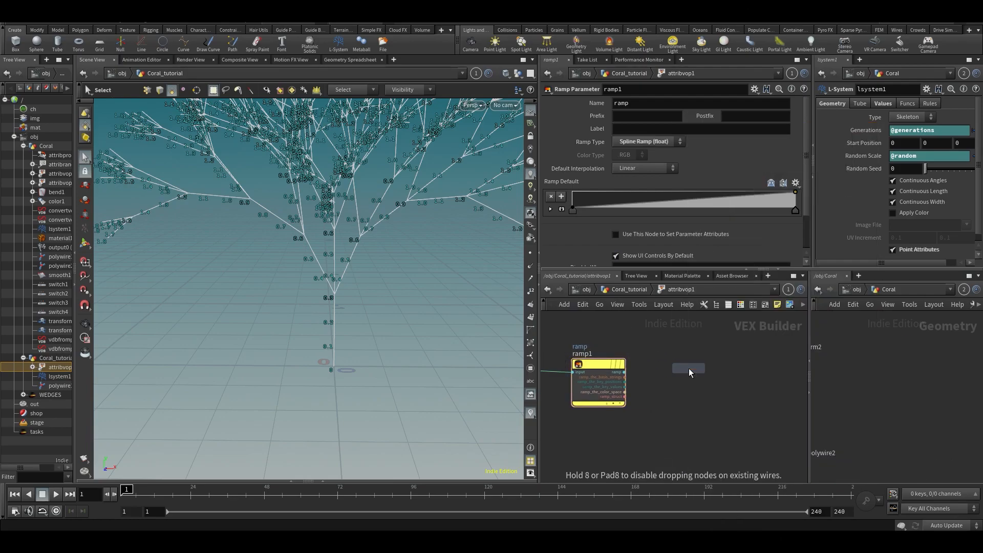
pyautogui.click(695, 368)
pyautogui.click(624, 373)
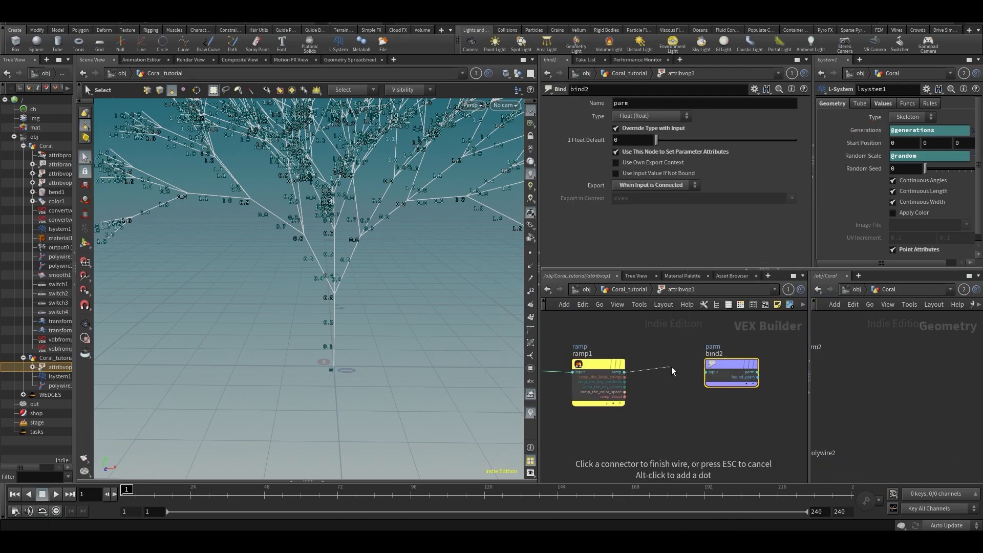
pyautogui.click(707, 372)
# Set the Bind Export node's Name to pscale.
pyautogui.doubleClick(639, 104)
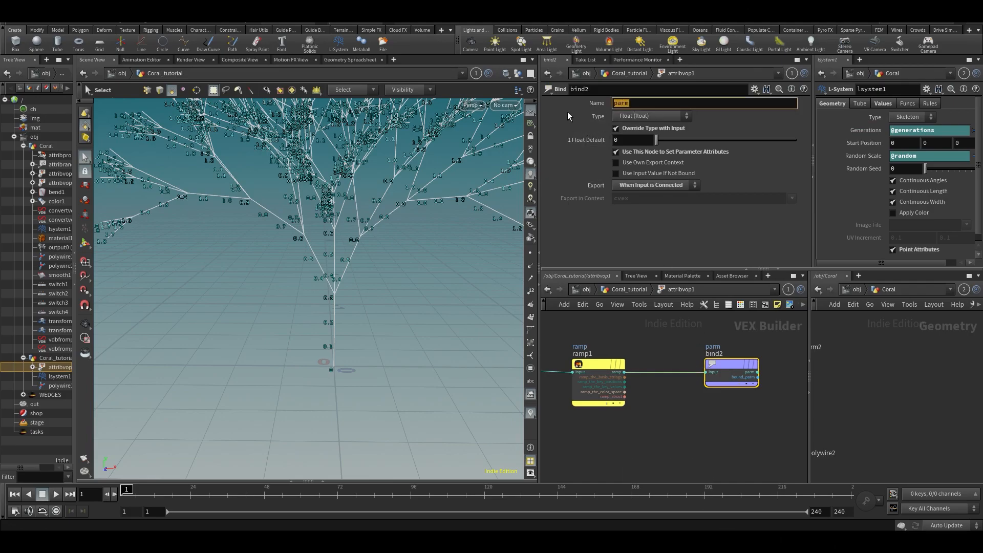
pyautogui.write('psv')
pyautogui.press('BackSpace')
pyautogui.write('cale')
pyautogui.press('Return')
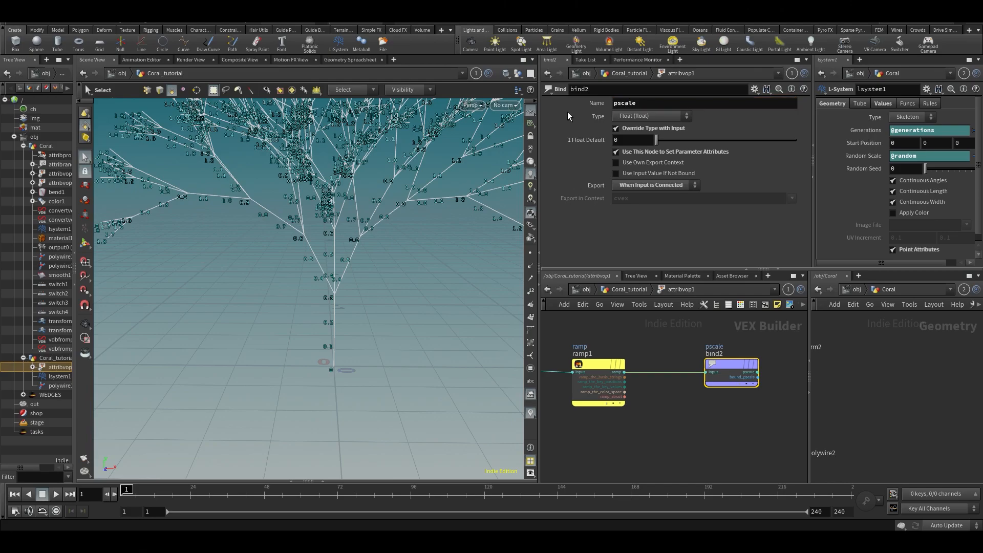
pyautogui.press('u')
pyautogui.click(660, 444)
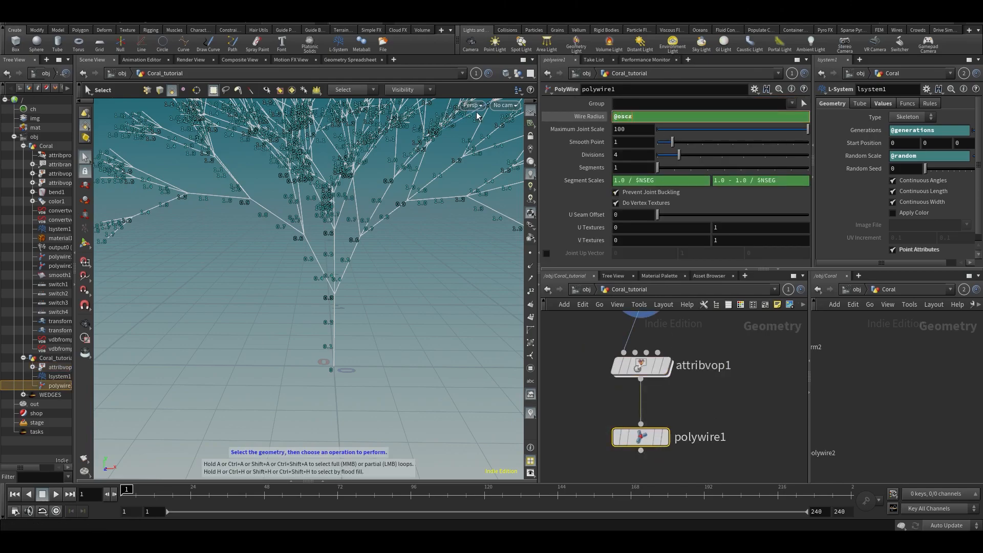
pyautogui.press('Return')
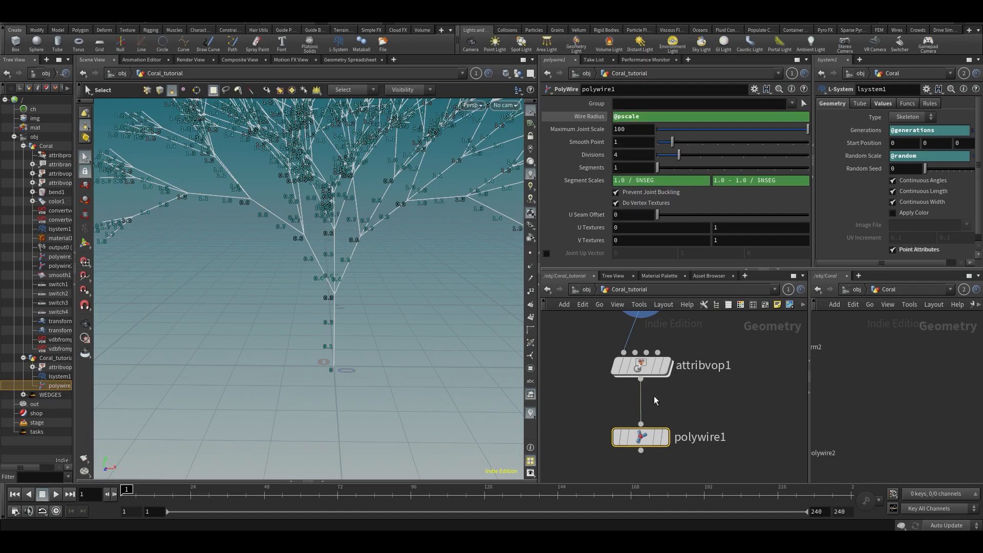
# Inside attribvop1, insert a Multiply node on the wire between the ramp and the pscale export.
pyautogui.click(649, 375)
pyautogui.doubleClick(651, 375)
pyautogui.moveTo(725, 370); pyautogui.dragTo(747, 370)
pyautogui.click(624, 373)
pyautogui.press('Tab')
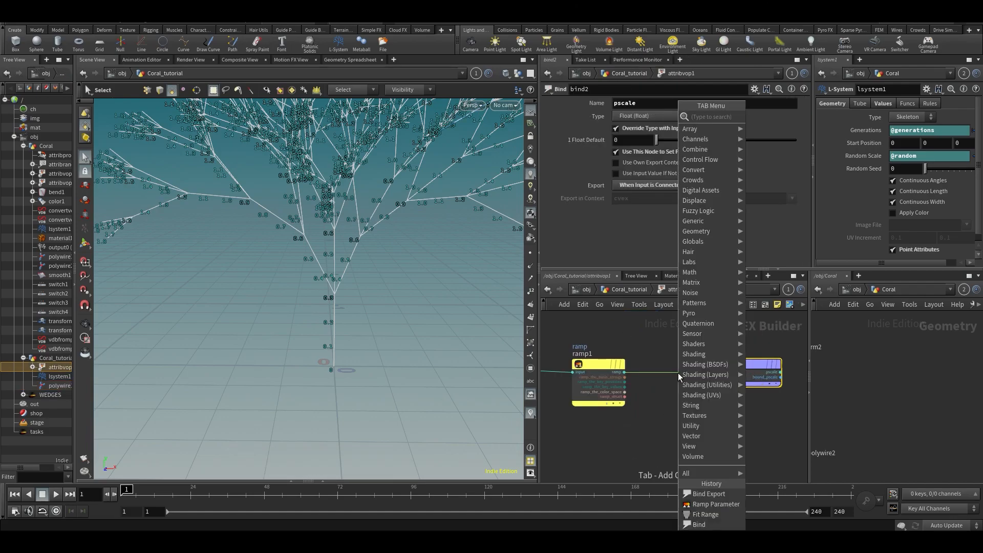
pyautogui.write('mul')
pyautogui.click(772, 117)
pyautogui.scroll(3, 674, 381)
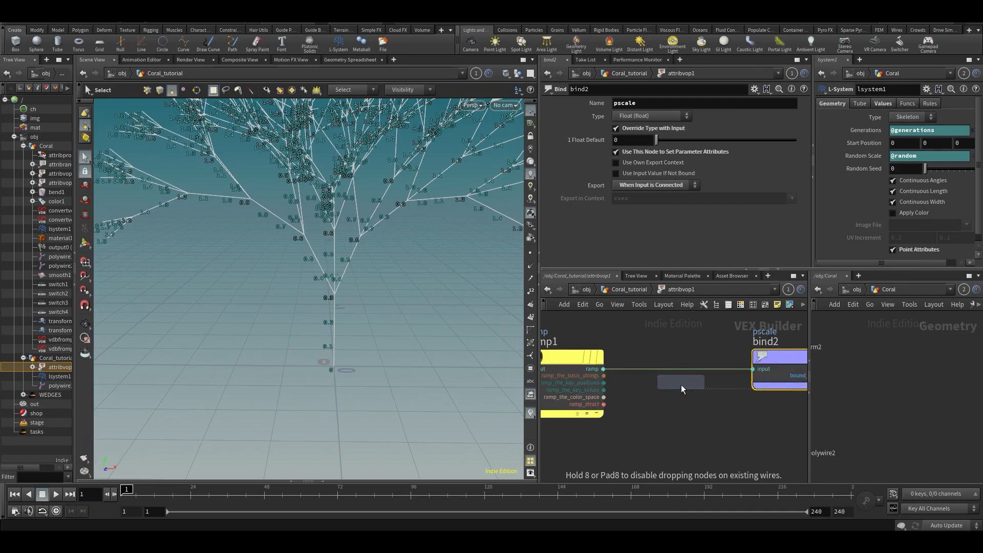
pyautogui.click(675, 385)
pyautogui.moveTo(675, 385); pyautogui.dragTo(699, 373)
# Promote the Multiply node's second input to a parameter and return to the Coral_tutorial network.
pyautogui.middleClick(674, 387)
pyautogui.middleClick(671, 387)
pyautogui.middleClick(669, 388)
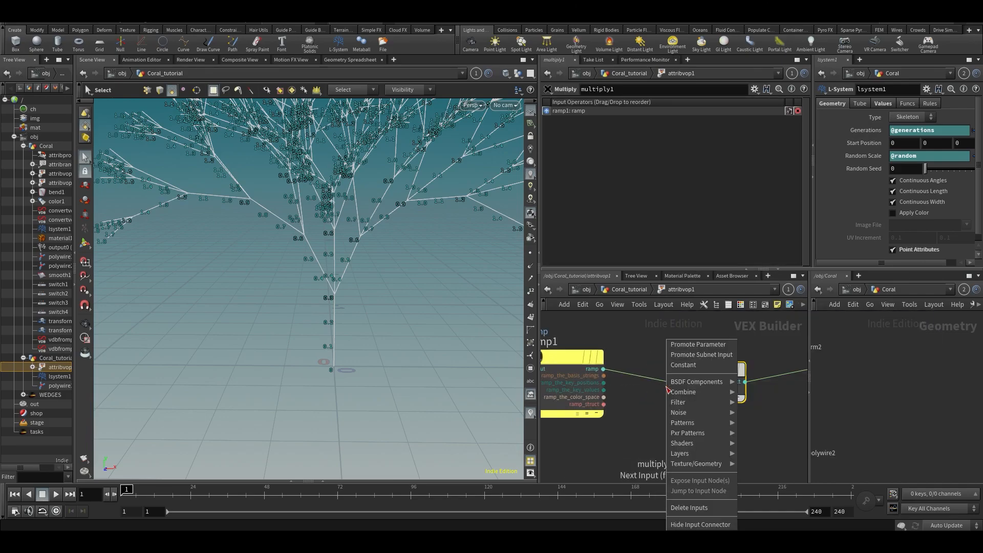
pyautogui.click(681, 346)
pyautogui.press('u')
# Raise the end point of attribvop1's ramp to a value of 1.
pyautogui.scroll(-4, 674, 222)
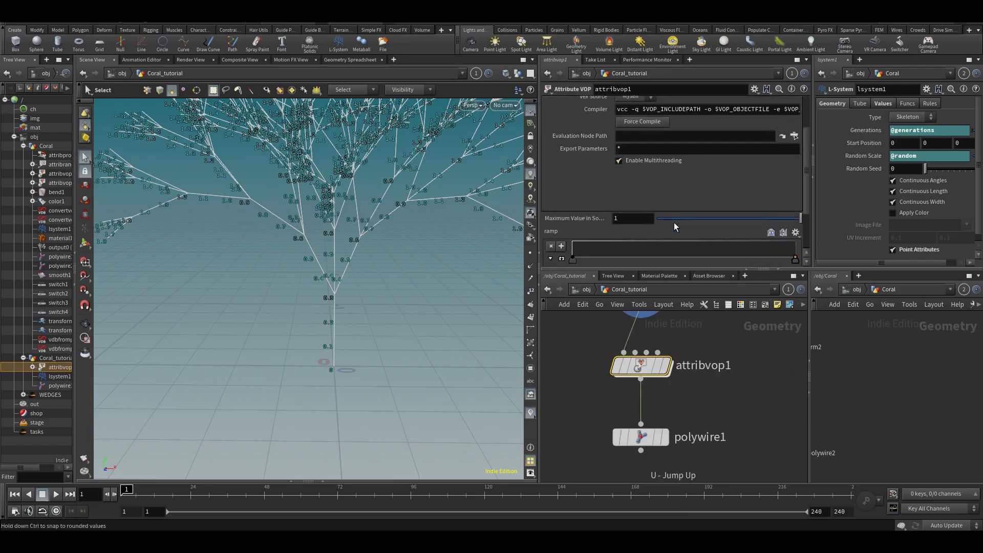
pyautogui.scroll(-1, 684, 213)
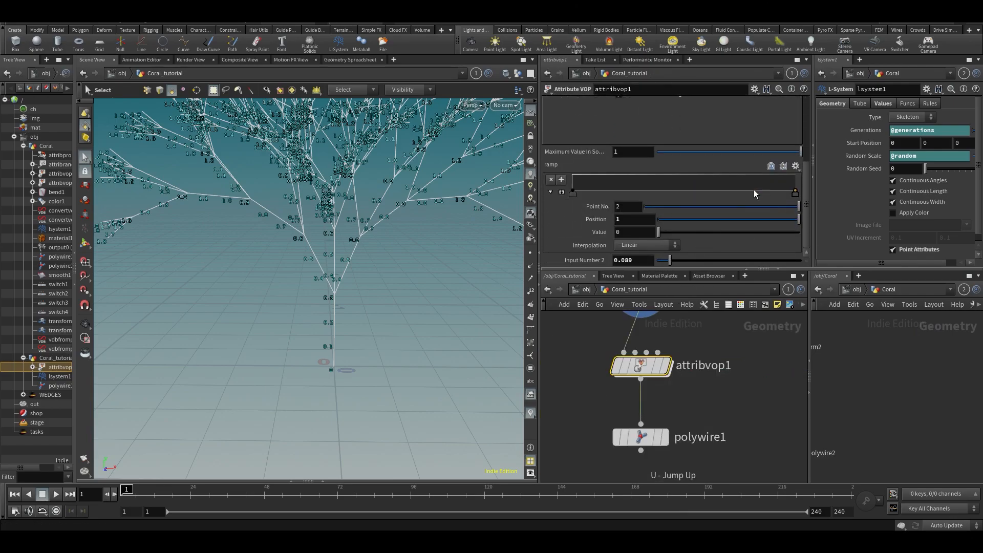
pyautogui.moveTo(793, 188); pyautogui.dragTo(812, 164)
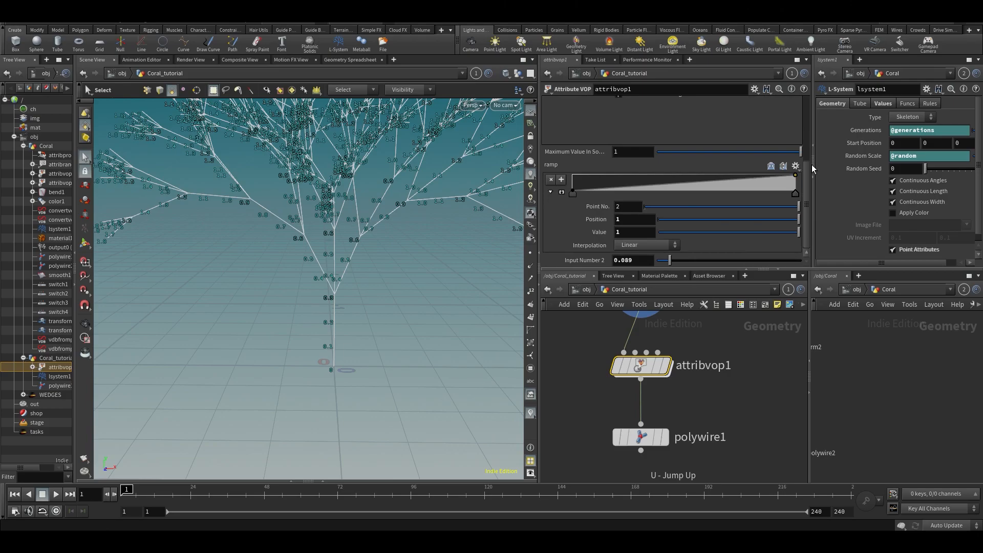
# Display polywire1 and view the whole coral geometry.
pyautogui.click(671, 408)
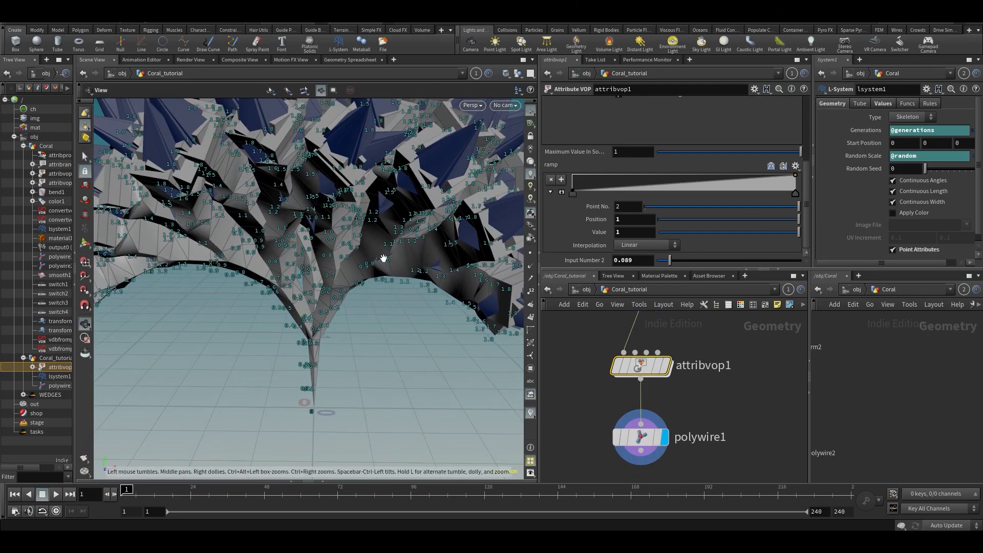
pyautogui.press('Escape')
pyautogui.moveTo(372, 232); pyautogui.dragTo(395, 217)
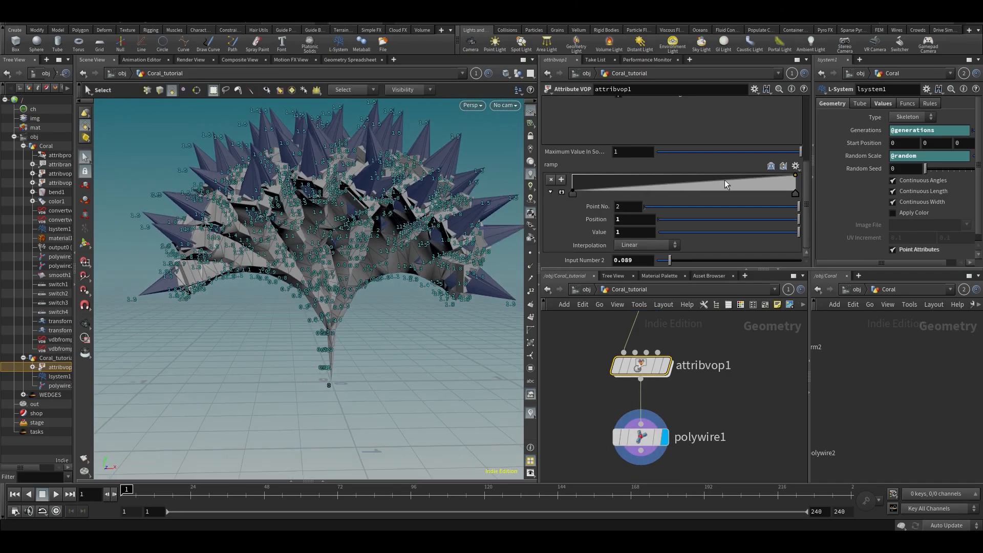
# Reverse attribvop1's ramp by setting its end point value to 0 and its start point value to about 0.733.
pyautogui.moveTo(796, 177); pyautogui.dragTo(813, 192)
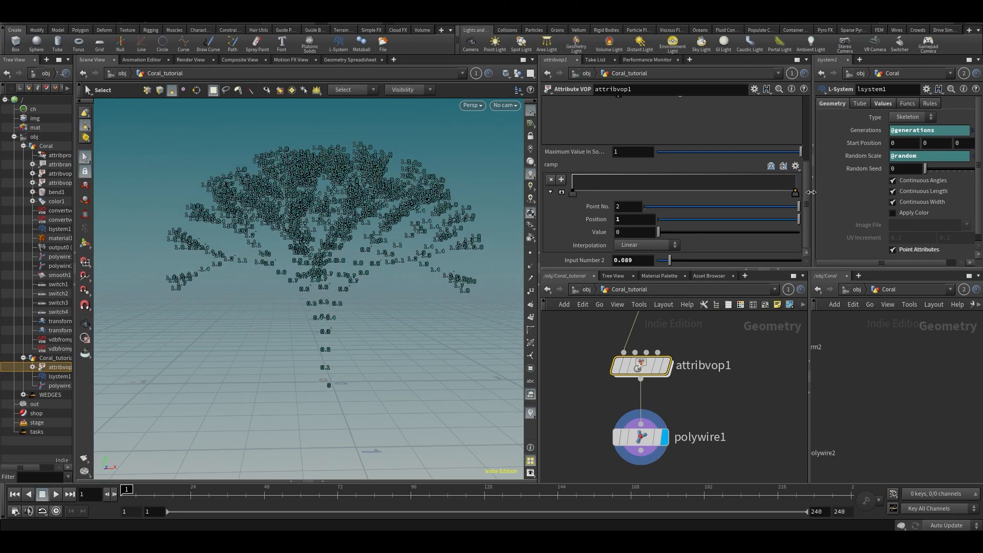
pyautogui.moveTo(572, 192); pyautogui.dragTo(572, 181)
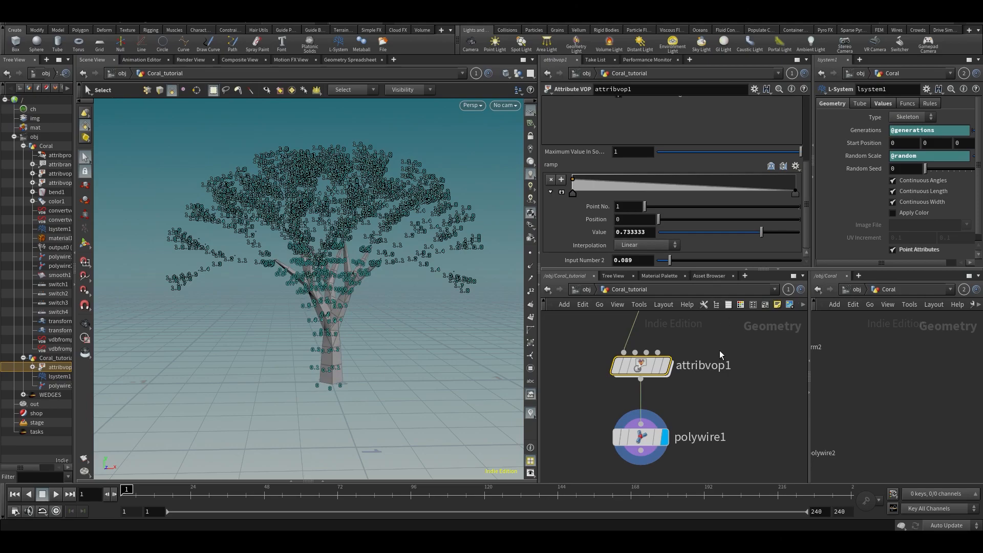
# Raise the end point value of attribvop1's ramp to about 0.233 and turn off the Marker 1 scene visualizer.
pyautogui.moveTo(793, 193); pyautogui.dragTo(794, 189)
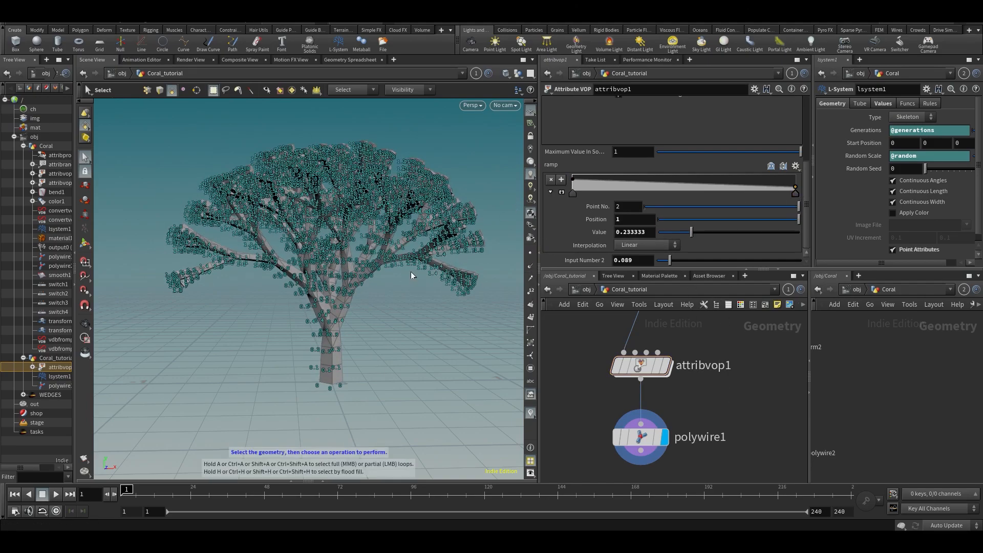
pyautogui.press('d')
pyautogui.click(455, 337)
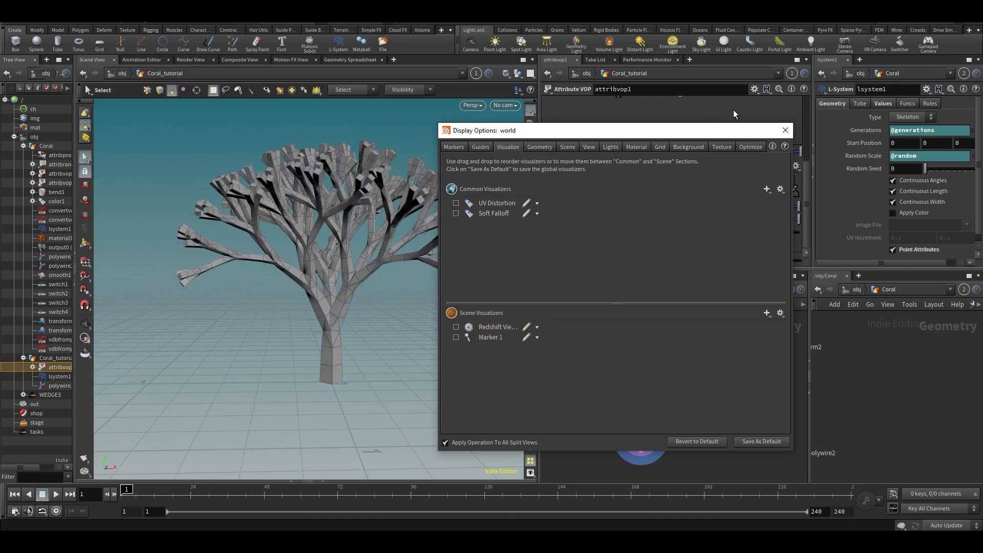
pyautogui.click(785, 131)
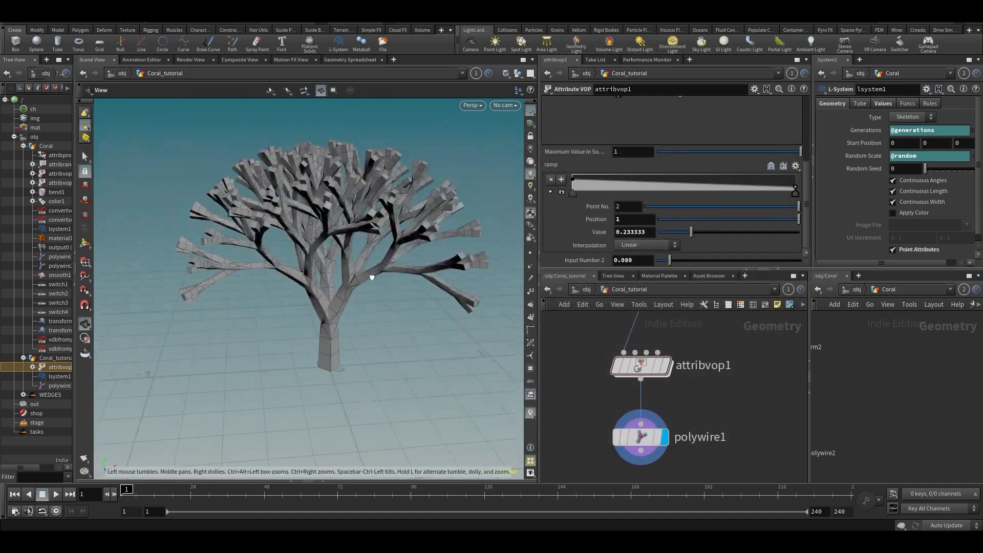
# Set the ramp's end point value to 0.3 and check the thicker branch tips from several angles.
pyautogui.moveTo(792, 194)
pyautogui.mouseDown()
pyautogui.moveTo(706, 199)
pyautogui.moveTo(808, 190)
pyautogui.mouseUp()
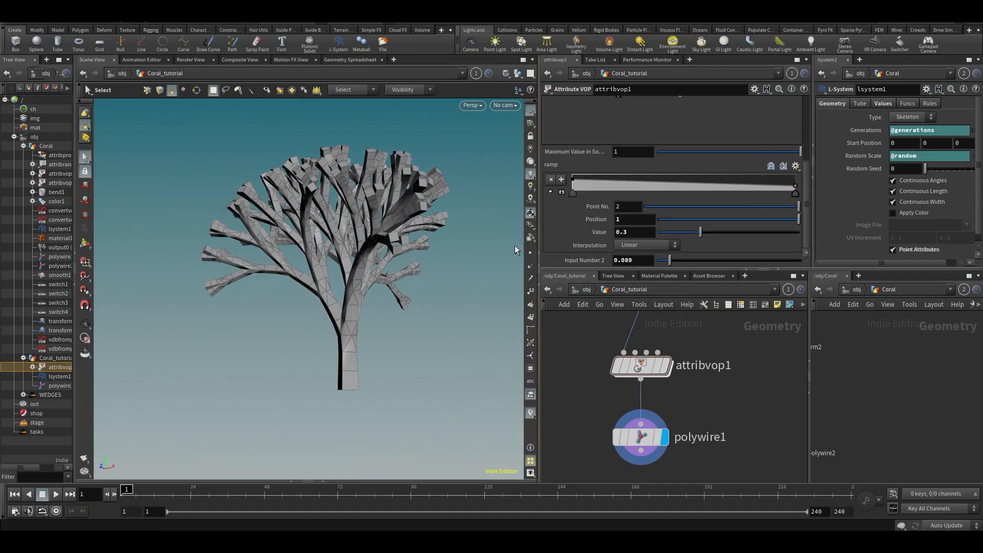
pyautogui.keyDown('alt'); pyautogui.moveTo(451, 328); pyautogui.dragTo(389, 335); pyautogui.keyUp('alt')
pyautogui.keyDown('alt'); pyautogui.moveTo(253, 386); pyautogui.dragTo(316, 397); pyautogui.keyUp('alt')
pyautogui.keyDown('alt'); pyautogui.moveTo(256, 152); pyautogui.dragTo(259, 217); pyautogui.keyUp('alt')
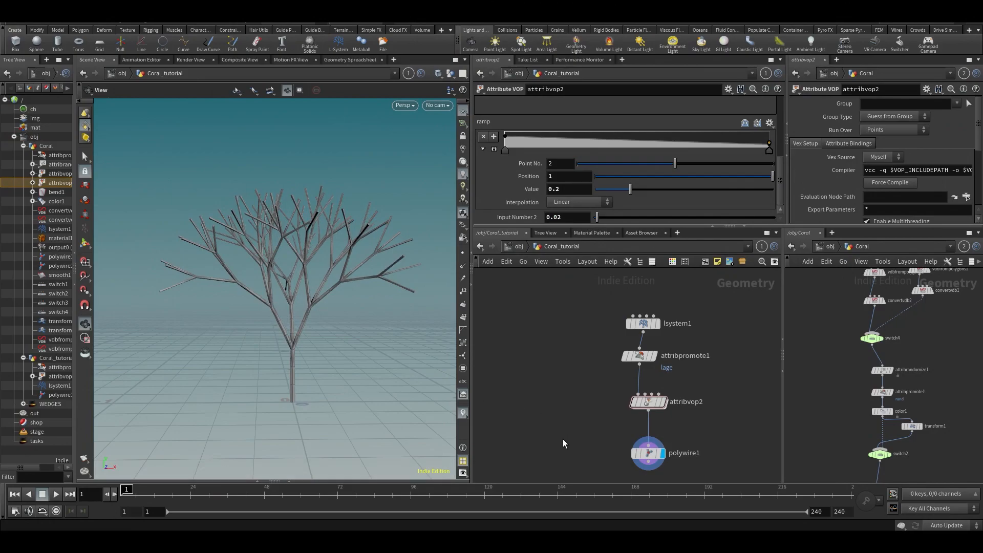
# Inspect the thin-branched coral from several angles and widen the viewport pane.
pyautogui.moveTo(659, 454); pyautogui.dragTo(652, 410, button='middle')
pyautogui.scroll(3, 651, 410)
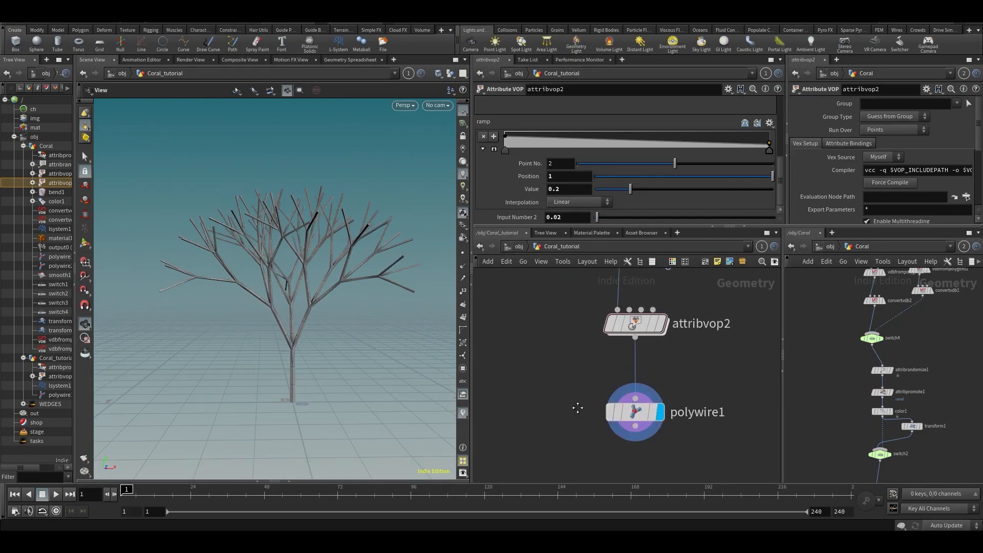
pyautogui.moveTo(577, 408); pyautogui.dragTo(576, 392, button='middle')
pyautogui.moveTo(364, 312); pyautogui.dragTo(359, 300)
pyautogui.moveTo(912, 380); pyautogui.dragTo(910, 403, button='middle')
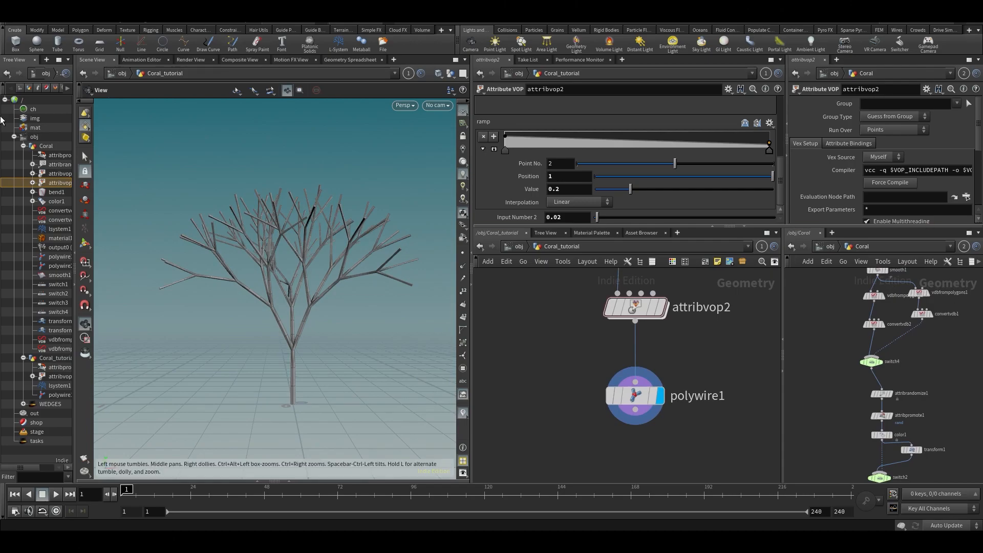
pyautogui.moveTo(312, 296); pyautogui.dragTo(311, 331)
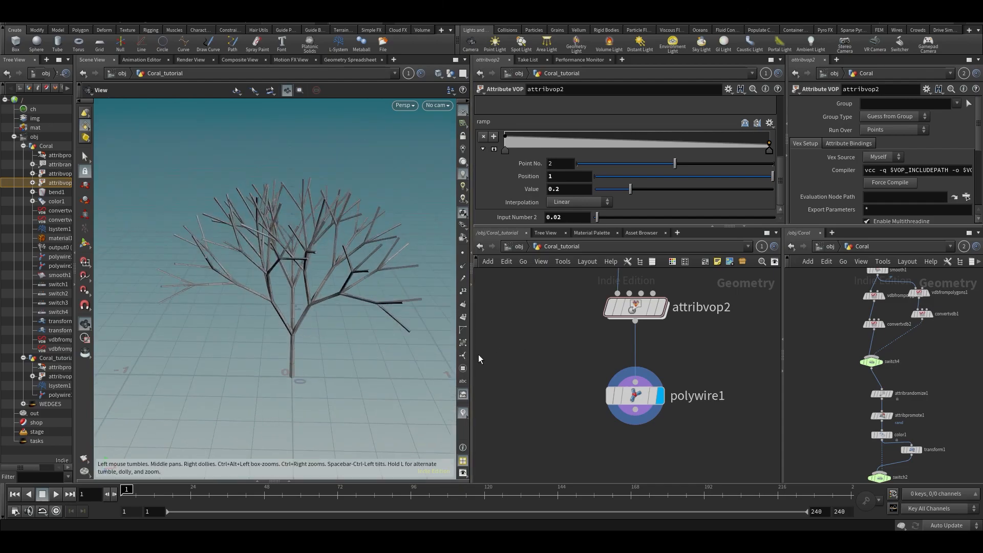
pyautogui.moveTo(472, 343); pyautogui.dragTo(512, 343)
pyautogui.moveTo(466, 320); pyautogui.dragTo(315, 283)
# Move polywire1 farther below attribvop2 to leave free space between the two nodes.
pyautogui.moveTo(664, 394); pyautogui.dragTo(658, 434)
pyautogui.moveTo(225, 353); pyautogui.dragTo(221, 332, button='middle')
pyautogui.moveTo(341, 289); pyautogui.dragTo(295, 324)
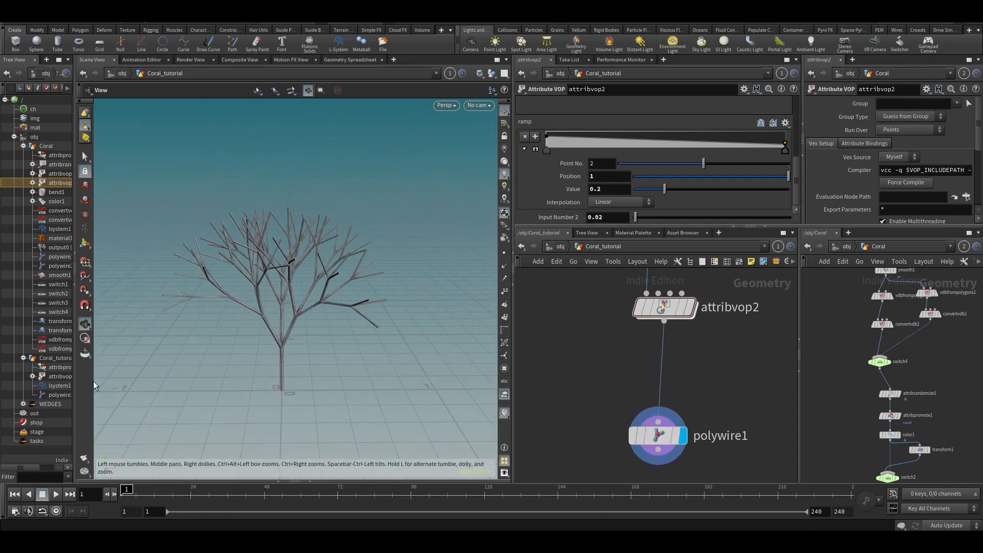
pyautogui.moveTo(390, 310); pyautogui.dragTo(369, 312)
pyautogui.moveTo(729, 377); pyautogui.dragTo(734, 330, button='middle')
pyautogui.scroll(-2, 739, 324)
pyautogui.moveTo(679, 372); pyautogui.dragTo(683, 441)
pyautogui.moveTo(345, 323); pyautogui.dragTo(361, 277)
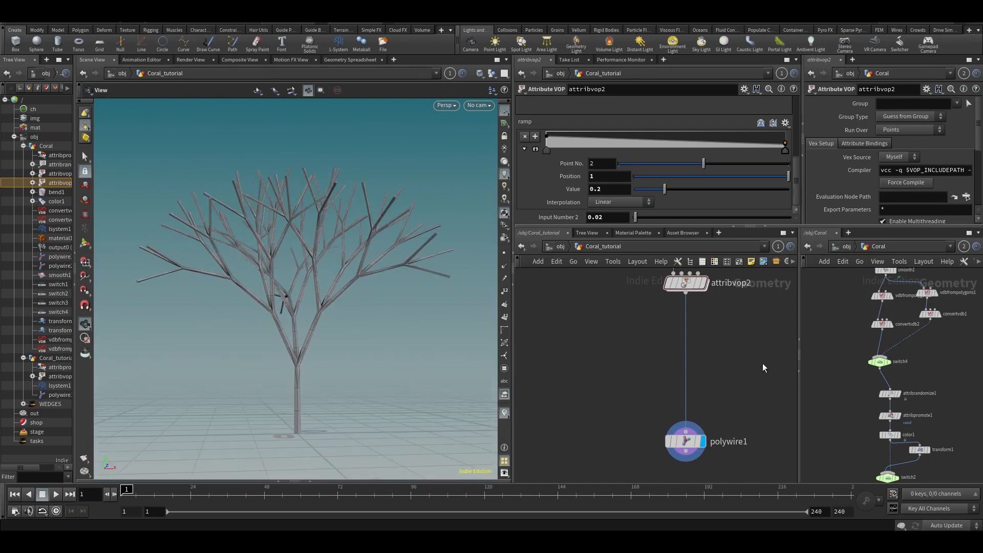
pyautogui.moveTo(212, 333); pyautogui.dragTo(318, 336)
# Rename attribvop2 as create_width and save the scene.
pyautogui.press('Tab')
pyautogui.write('ai')
pyautogui.press('Escape')
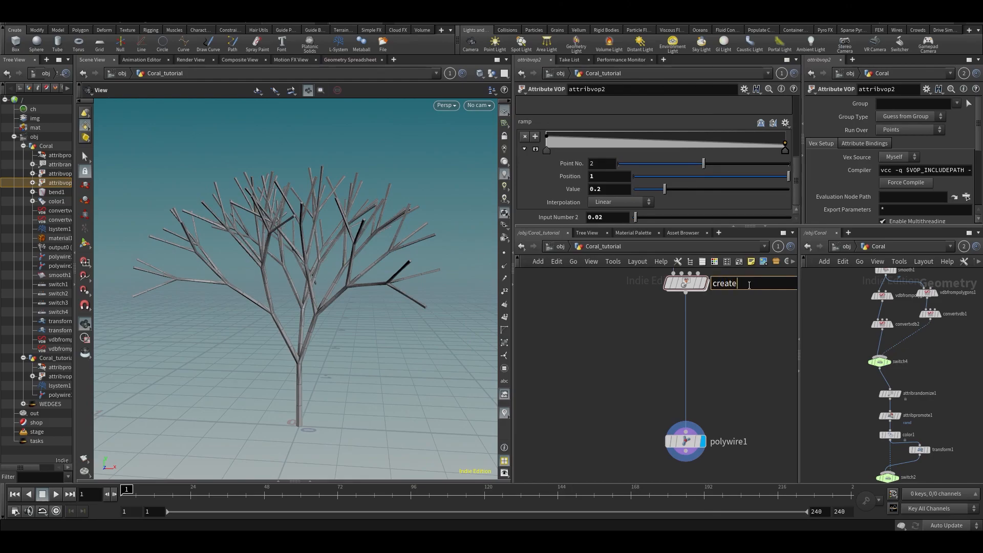
pyautogui.write('h')
pyautogui.press('Return')
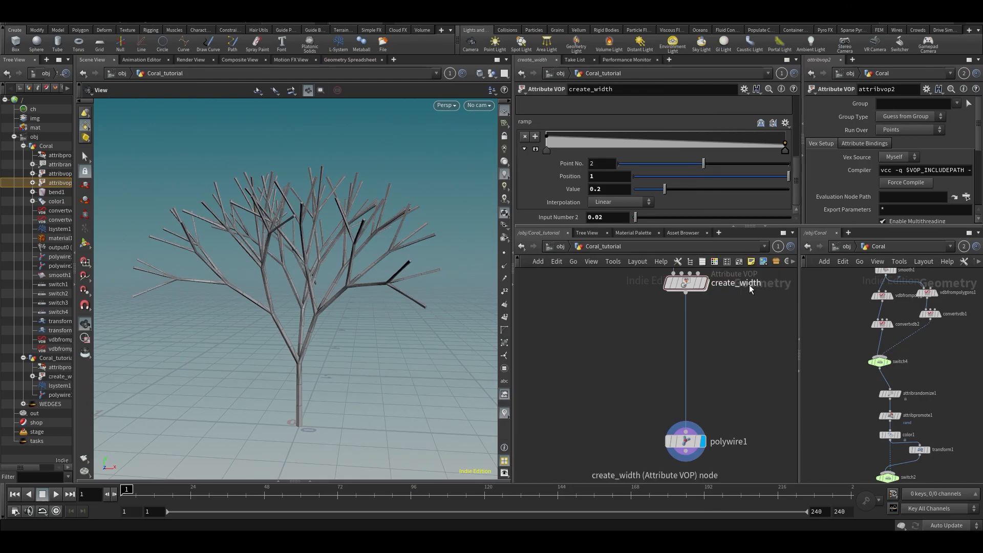
pyautogui.moveTo(744, 339); pyautogui.dragTo(696, 378, button='middle')
pyautogui.hotkey('ctrl', 's')
# Open the create_width VOP network and enlarge the network editor pane to fit its nodes.
pyautogui.moveTo(645, 311)
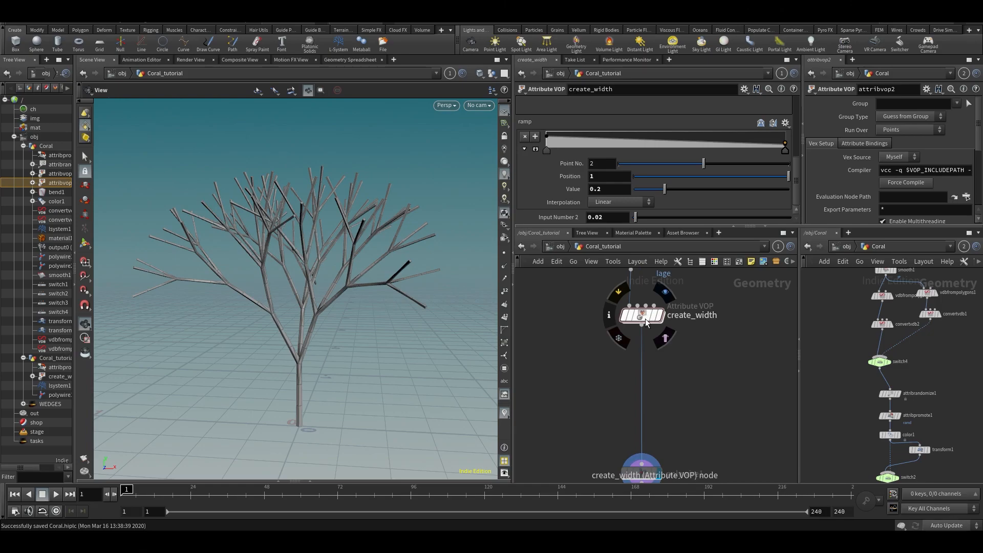
pyautogui.doubleClick(646, 318)
pyautogui.moveTo(704, 332); pyautogui.dragTo(648, 367, button='middle')
pyautogui.scroll(-1, 621, 374)
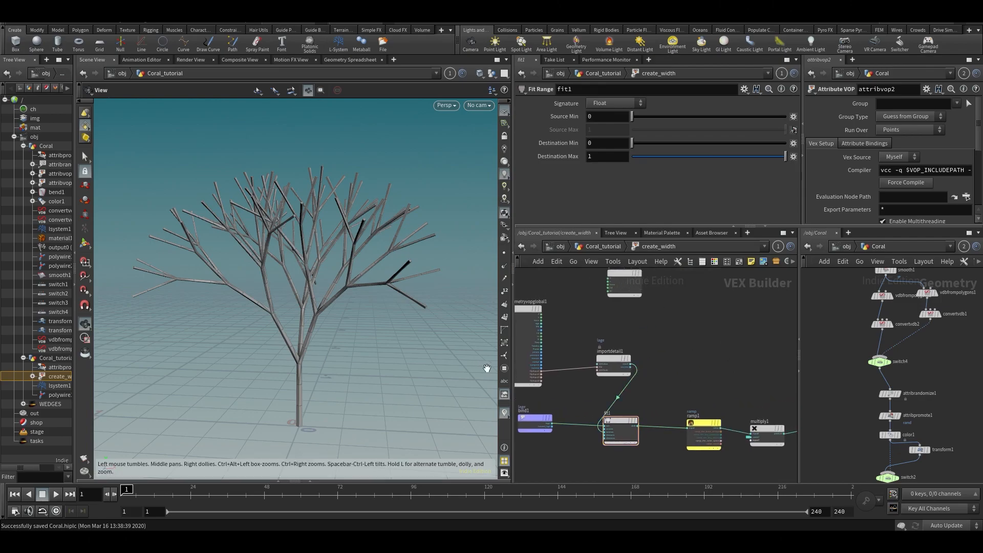
pyautogui.moveTo(512, 373); pyautogui.dragTo(434, 373)
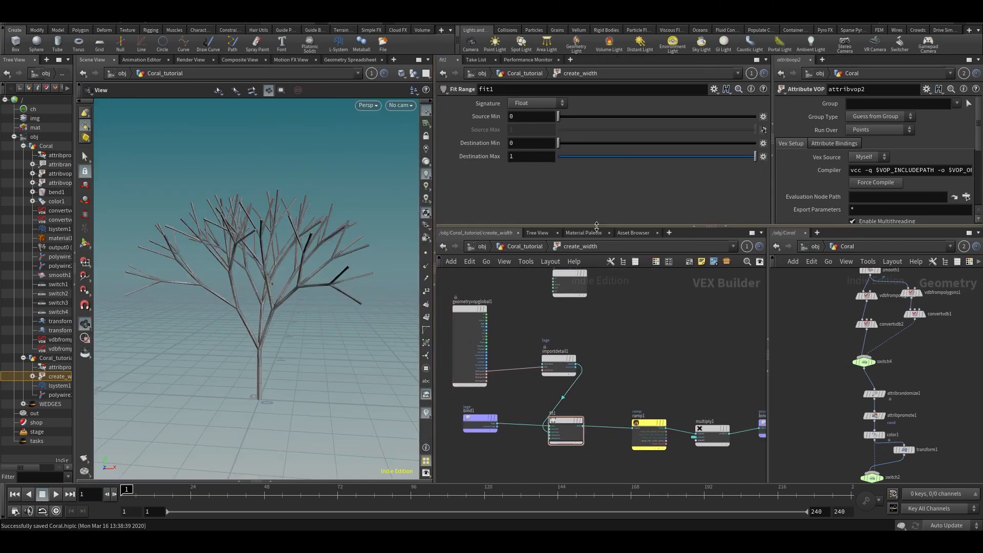
pyautogui.moveTo(599, 226); pyautogui.dragTo(602, 185)
pyautogui.moveTo(703, 343); pyautogui.dragTo(647, 346, button='middle')
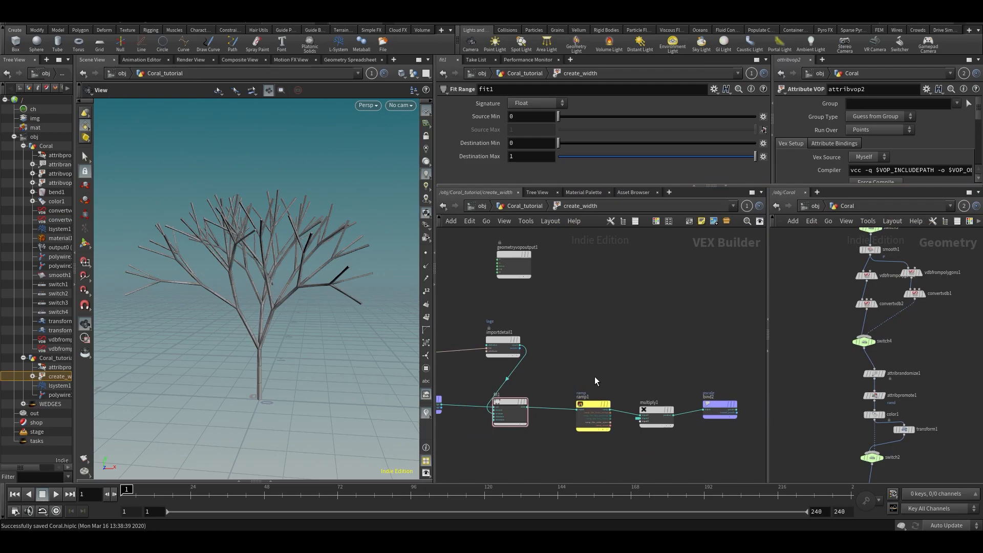
pyautogui.moveTo(532, 408); pyautogui.dragTo(601, 375, button='middle')
pyautogui.scroll(2, 581, 376)
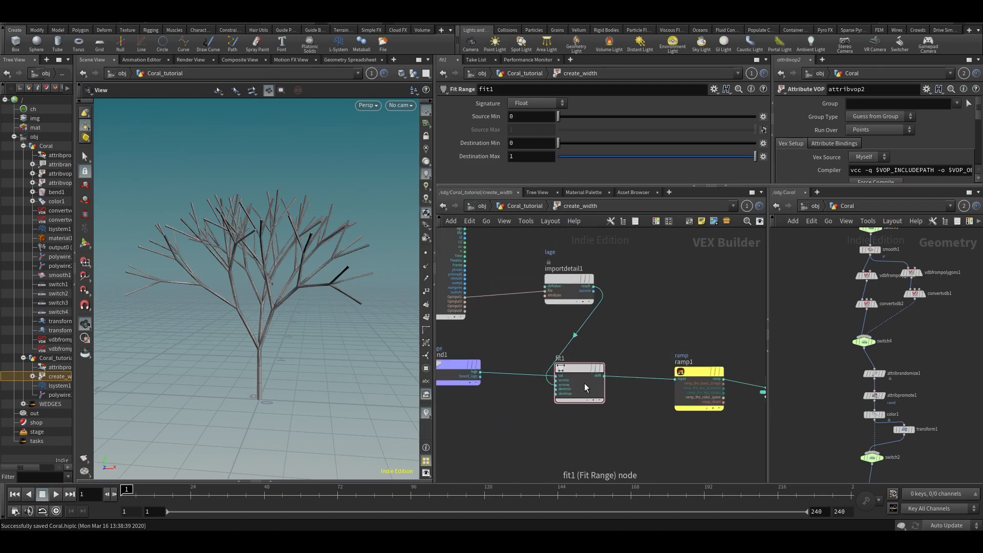
pyautogui.moveTo(630, 327); pyautogui.dragTo(657, 373, button='middle')
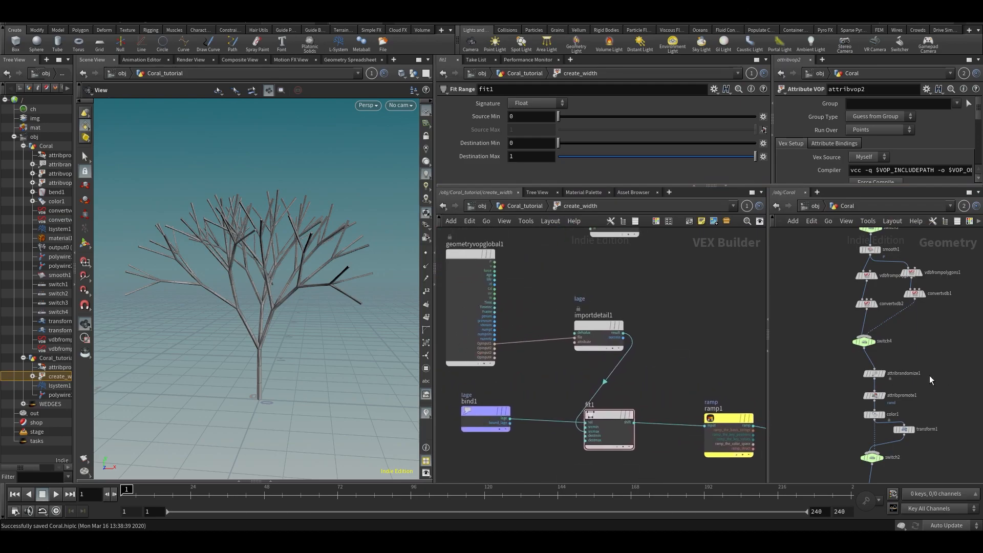
pyautogui.moveTo(768, 367); pyautogui.dragTo(820, 359)
pyautogui.moveTo(756, 333); pyautogui.dragTo(685, 342, button='middle')
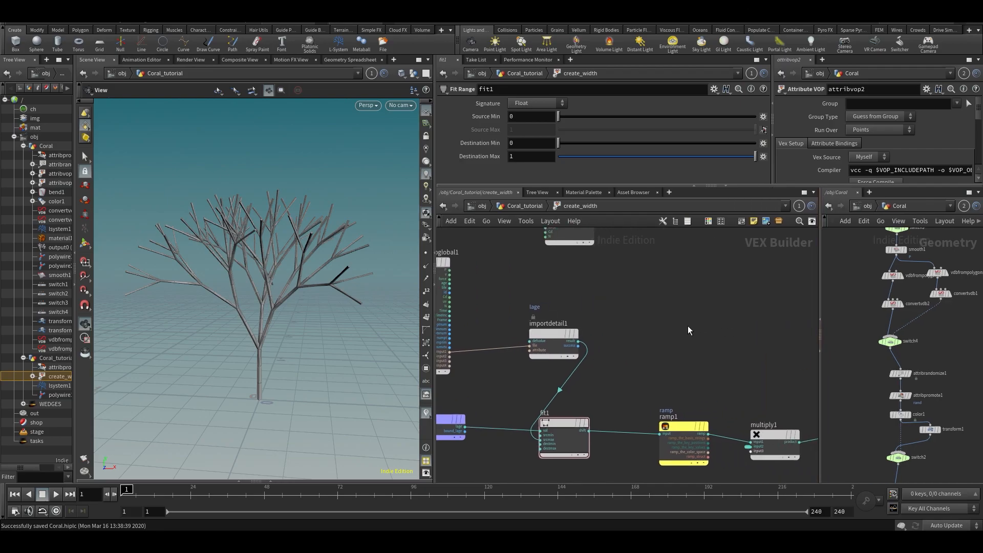
# Add a Turbulent Noise node in the free area above ramp1.
pyautogui.press('Tab')
pyautogui.click(718, 297)
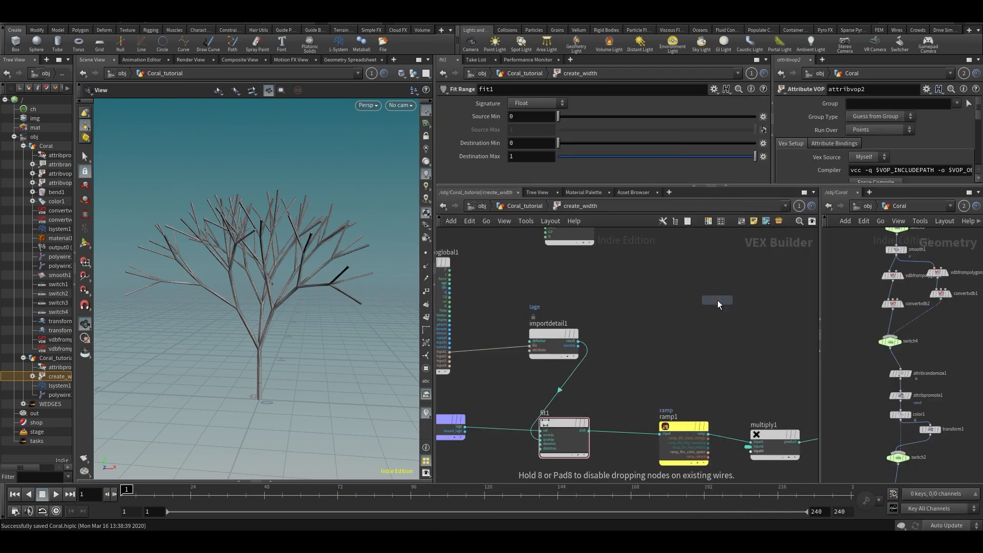
pyautogui.click(717, 300)
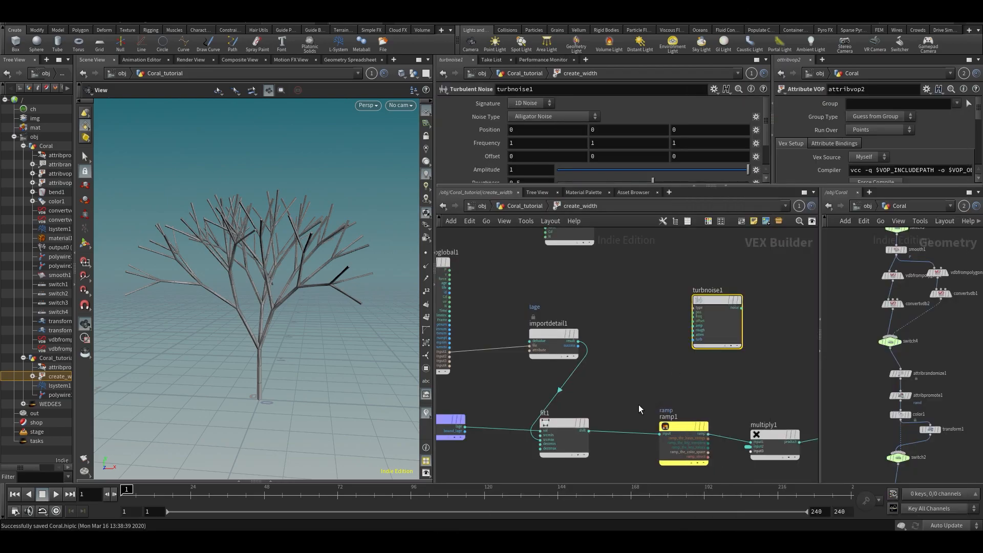
# Connect the P output of geometryvopglobal1 to the pos input of turbnoise1.
pyautogui.click(456, 269)
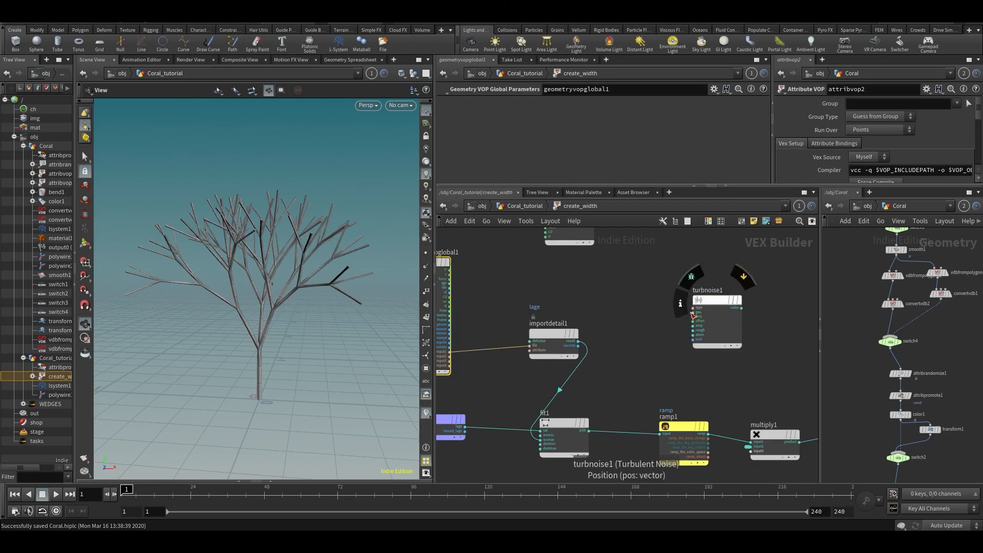
pyautogui.click(693, 312)
pyautogui.click(426, 254)
pyautogui.click(450, 270)
pyautogui.scroll(-3, 570, 337)
pyautogui.moveTo(534, 289); pyautogui.dragTo(801, 282)
pyautogui.moveTo(586, 327); pyautogui.dragTo(600, 299, button='middle')
pyautogui.scroll(3, 580, 370)
pyautogui.moveTo(579, 376)
pyautogui.mouseDown(button='middle')
pyautogui.moveTo(648, 352)
pyautogui.moveTo(657, 318)
pyautogui.moveTo(596, 366)
pyautogui.mouseUp(button='middle')
pyautogui.scroll(1, 687, 298)
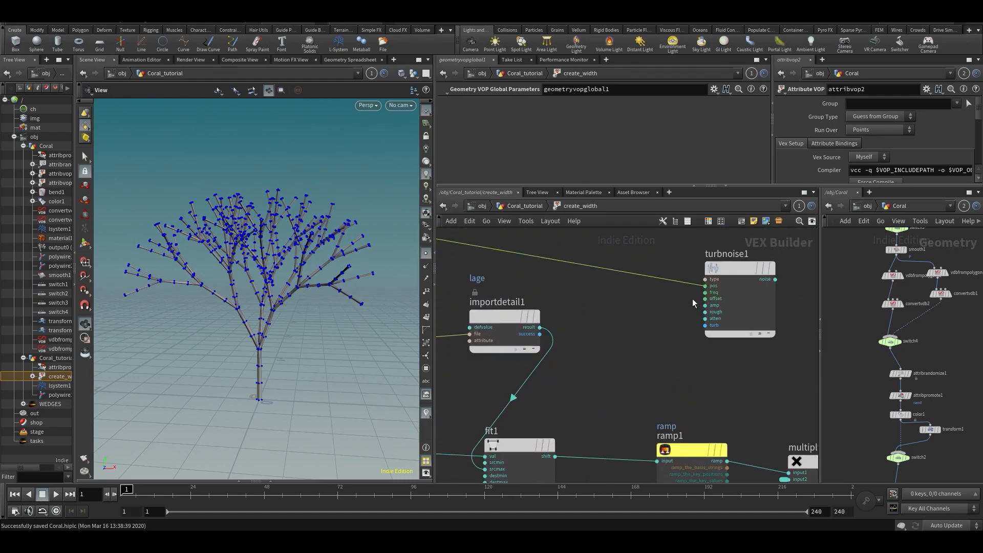
# Promote the frequency, offset and amplitude inputs of turbnoise1 to parameters.
pyautogui.moveTo(697, 291); pyautogui.dragTo(700, 291, button='middle')
pyautogui.middleClick(707, 292)
pyautogui.click(717, 294)
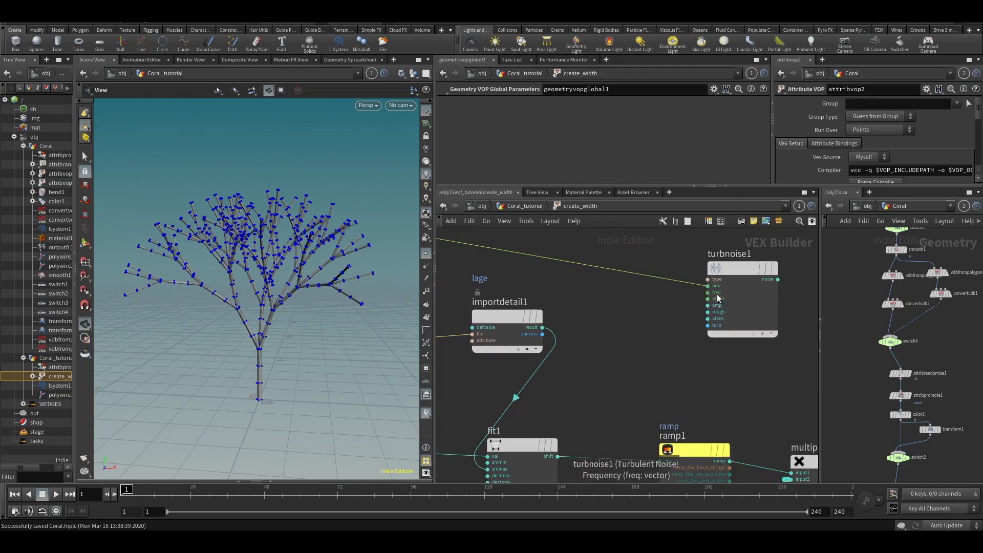
pyautogui.middleClick(715, 299)
pyautogui.click(716, 303)
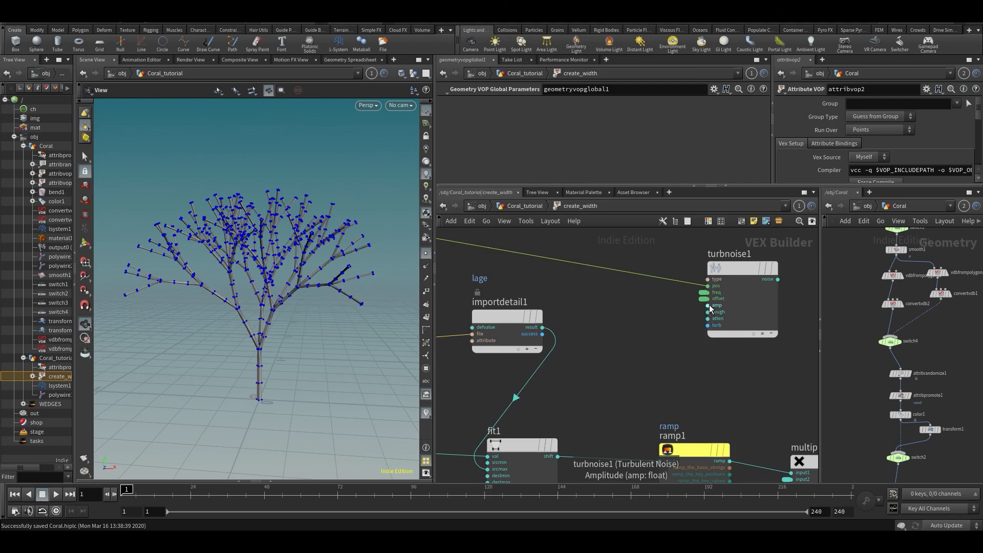
pyautogui.middleClick(708, 306)
pyautogui.click(717, 308)
# Maximize the network editor, move turbnoise1 farther from importdetail1, and promote its roughness input to a parameter.
pyautogui.moveTo(684, 321)
pyautogui.mouseDown(button='middle')
pyautogui.moveTo(677, 330)
pyautogui.moveTo(675, 315)
pyautogui.mouseUp(button='middle')
pyautogui.hotkey('ctrl', 'b')
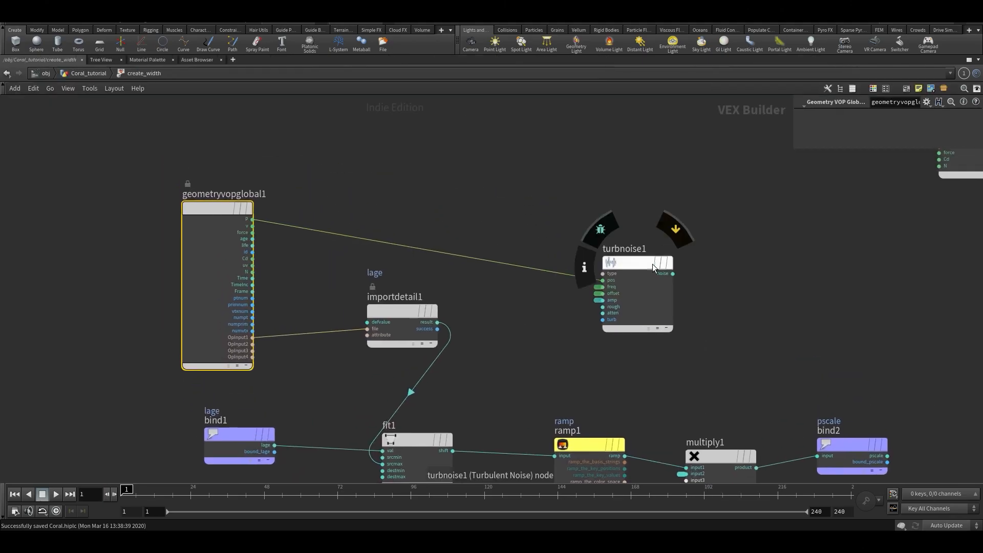
pyautogui.moveTo(652, 264); pyautogui.dragTo(675, 239)
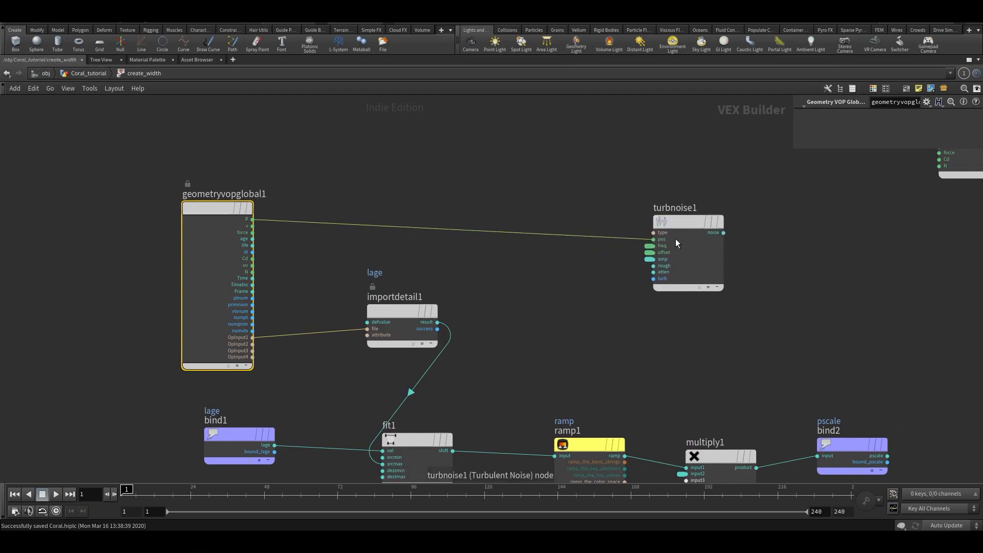
pyautogui.rightClick(654, 267)
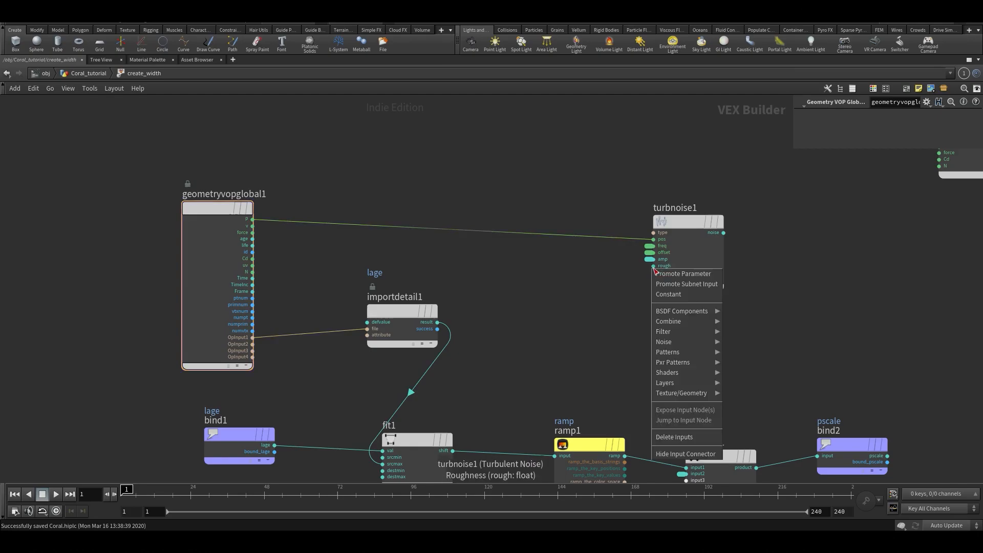
pyautogui.click(660, 274)
# Set the signature of turbnoise1 to 3D Noise.
pyautogui.moveTo(734, 267); pyautogui.dragTo(690, 313, button='middle')
pyautogui.moveTo(645, 285); pyautogui.dragTo(623, 341)
pyautogui.click(626, 321)
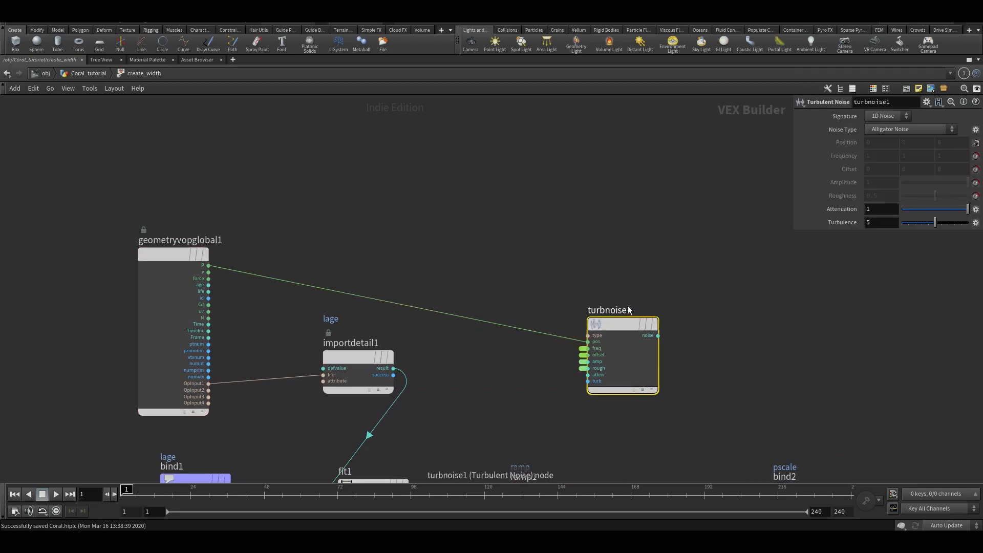
pyautogui.press('p')
pyautogui.press('p')
pyautogui.click(886, 137)
pyautogui.click(594, 210)
# Place an Add node above turbnoise1 and connect the global P output to its first input.
pyautogui.press('Tab')
pyautogui.write('add')
pyautogui.click(694, 95)
pyautogui.click(658, 169)
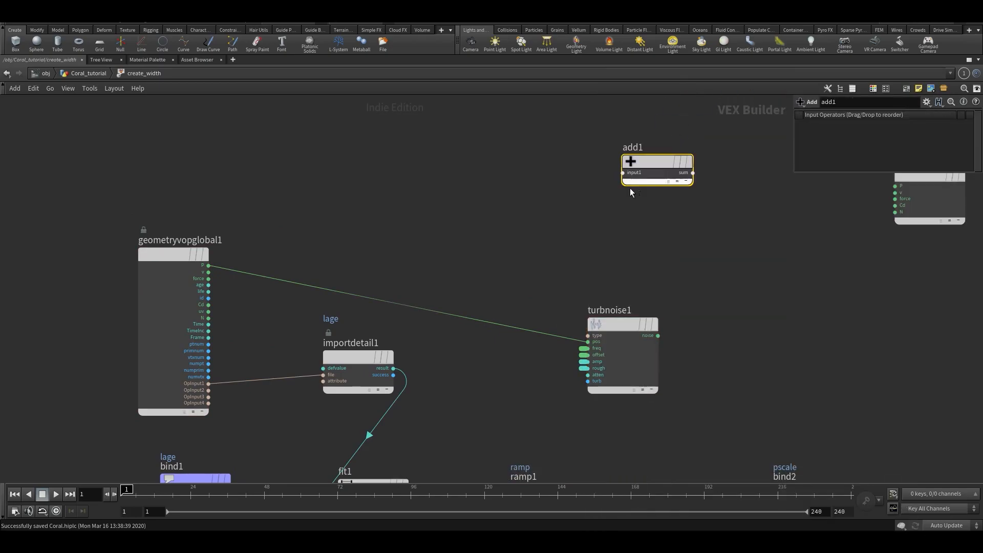
pyautogui.click(208, 265)
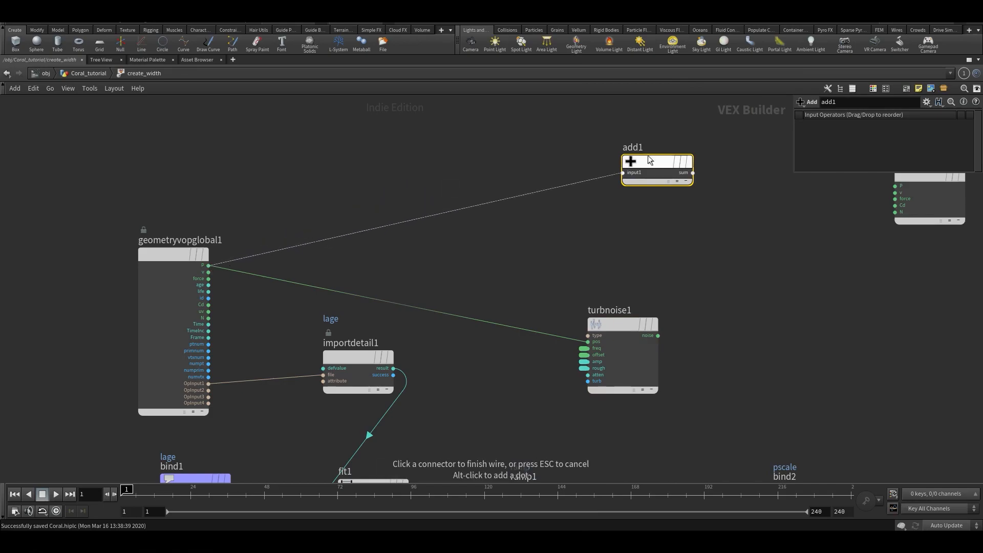
pyautogui.click(623, 172)
# Connect the noise output of turbnoise1 to the second input of add1.
pyautogui.moveTo(601, 322); pyautogui.dragTo(573, 321)
pyautogui.click(618, 329)
pyautogui.moveTo(666, 297); pyautogui.dragTo(502, 364, button='middle')
pyautogui.click(466, 402)
pyautogui.click(459, 246)
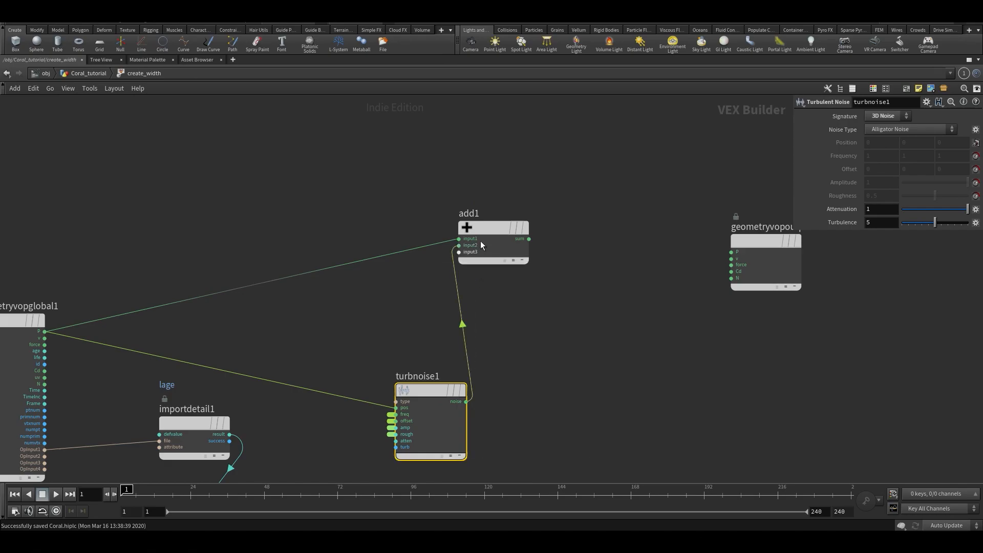
# Move add1 closer to the geometry output node and connect its sum to that node's P input.
pyautogui.moveTo(480, 244); pyautogui.dragTo(526, 244)
pyautogui.click(573, 240)
pyautogui.click(732, 252)
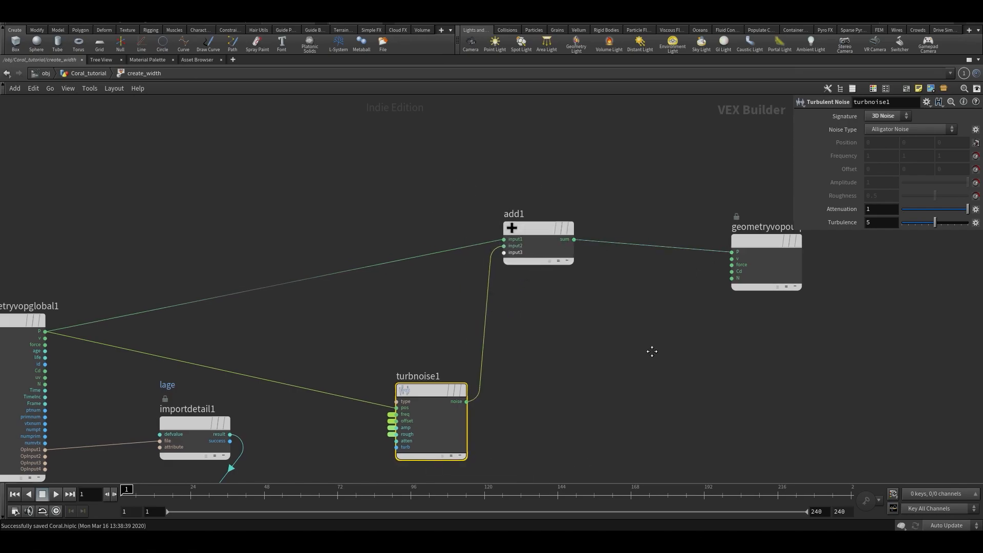
# Expose the promoted amp parameter node of turbnoise1 and place it in the free area above geometryvopglobal1.
pyautogui.scroll(-5, 640, 356)
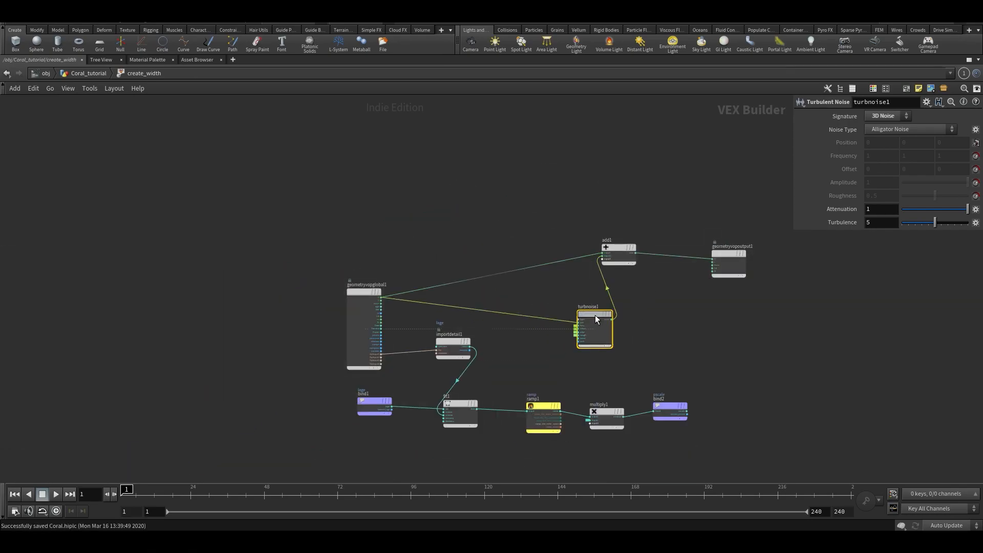
pyautogui.scroll(5, 594, 316)
pyautogui.middleClick(580, 357)
pyautogui.scroll(-3, 650, 361)
pyautogui.moveTo(553, 401); pyautogui.dragTo(464, 256)
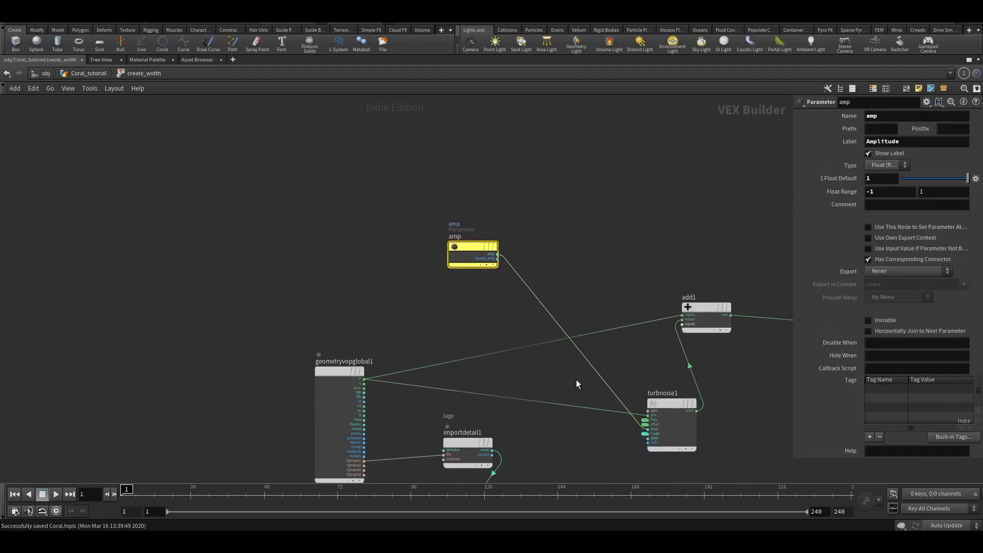
# Insert a Multiply node on the wire between amp and turbnoise1 and connect ramp1's output to its second input.
pyautogui.moveTo(465, 256); pyautogui.dragTo(421, 127, button='middle')
pyautogui.moveTo(639, 275); pyautogui.dragTo(656, 260)
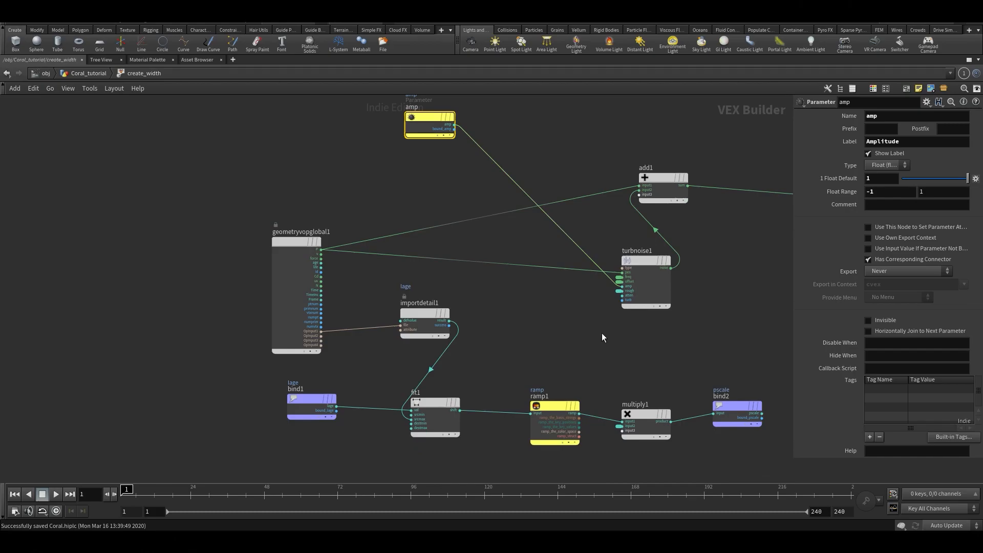
pyautogui.press('Tab')
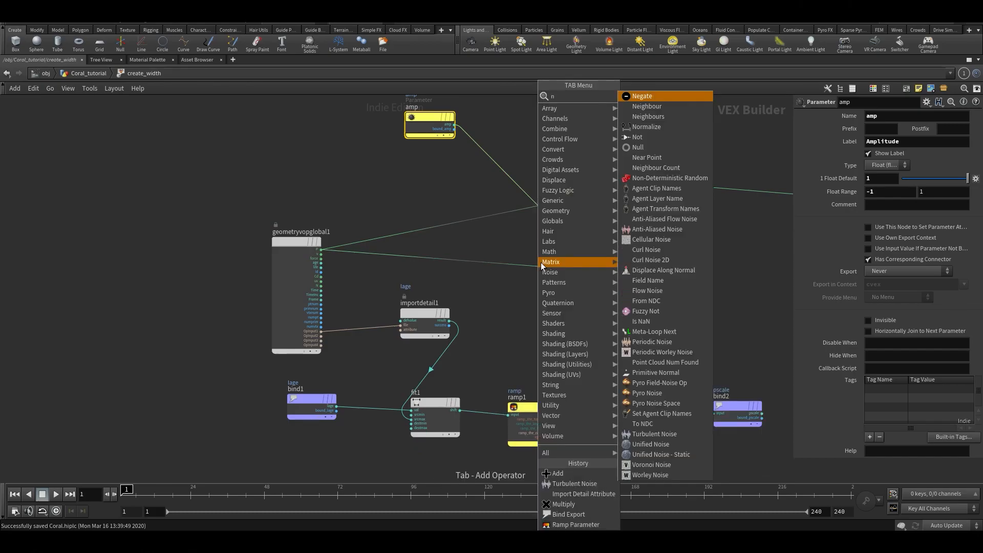
pyautogui.write('mul')
pyautogui.press('Return')
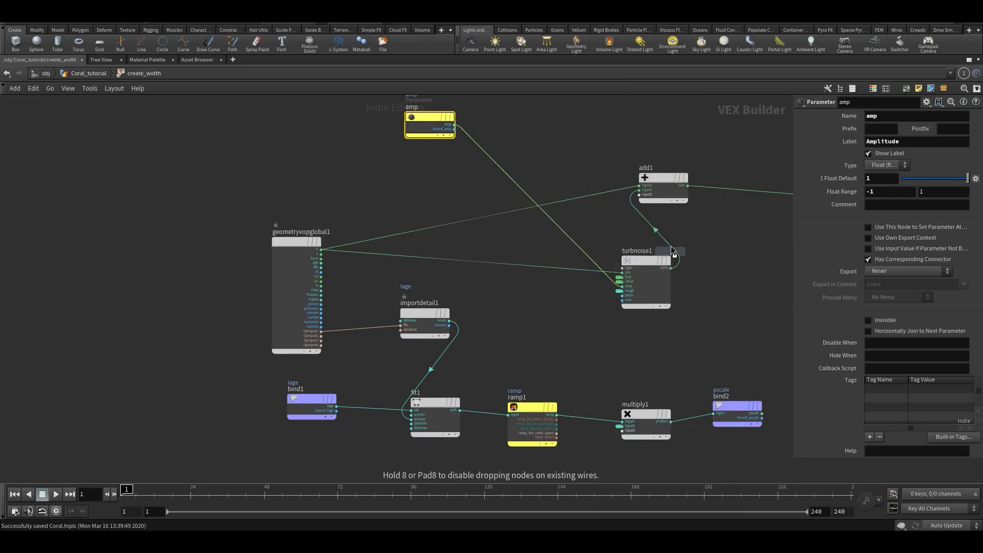
pyautogui.scroll(1, 669, 233)
pyautogui.click(527, 238)
pyautogui.moveTo(528, 238); pyautogui.dragTo(534, 231)
pyautogui.moveTo(534, 452); pyautogui.dragTo(504, 245)
# Return to the Coral_tutorial network with the viewport shown, and enlarge create_width's parameter area to reveal the noise settings.
pyautogui.press('u')
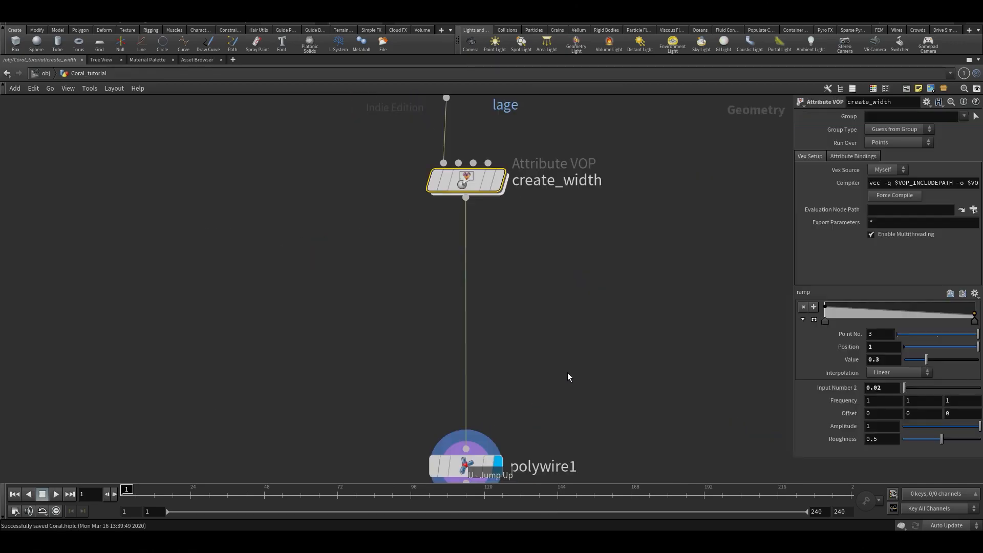
pyautogui.hotkey('ctrl', 'b')
pyautogui.scroll(-1, 364, 281)
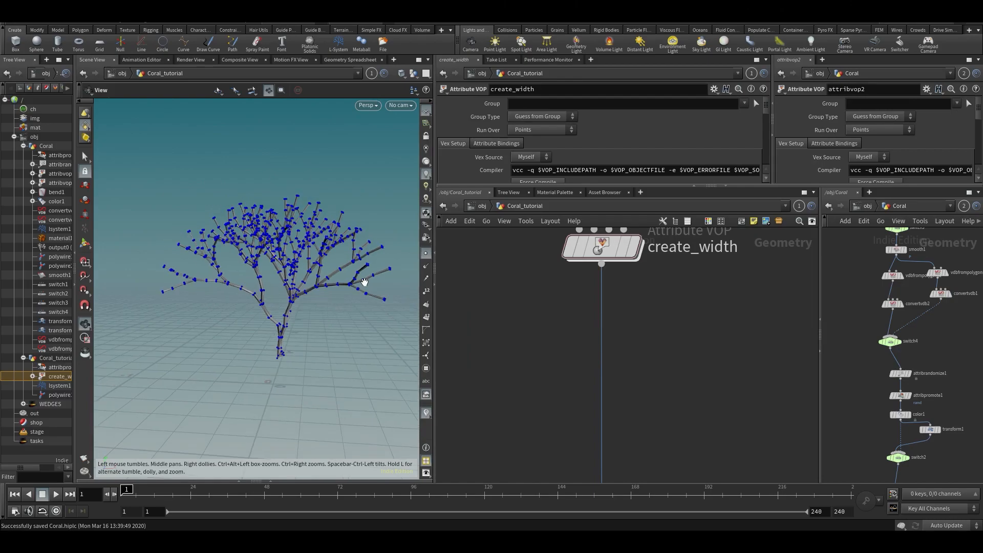
pyautogui.moveTo(365, 281); pyautogui.dragTo(373, 291, button='middle')
pyautogui.scroll(-5, 674, 138)
pyautogui.scroll(-1, 674, 135)
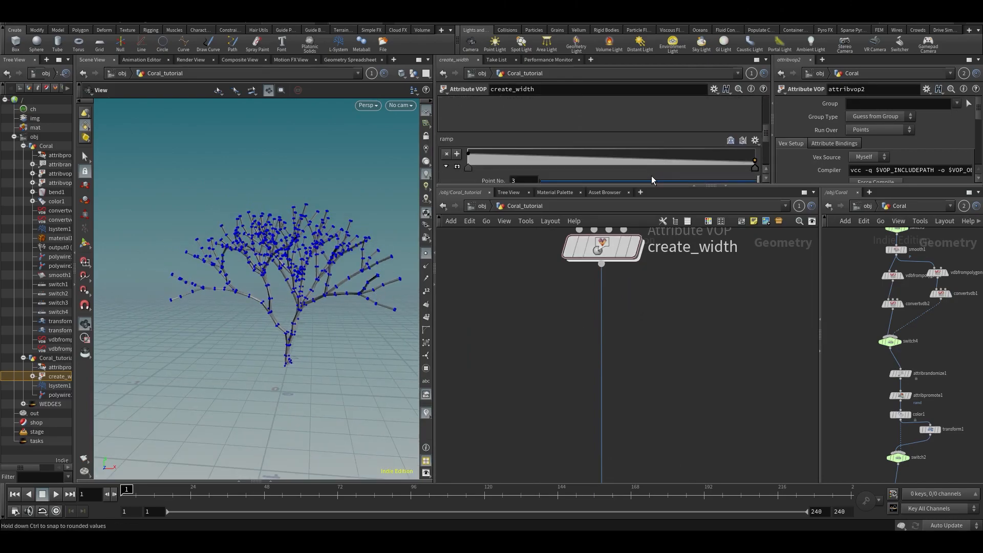
pyautogui.moveTo(654, 186); pyautogui.dragTo(659, 300)
pyautogui.scroll(-3, 672, 219)
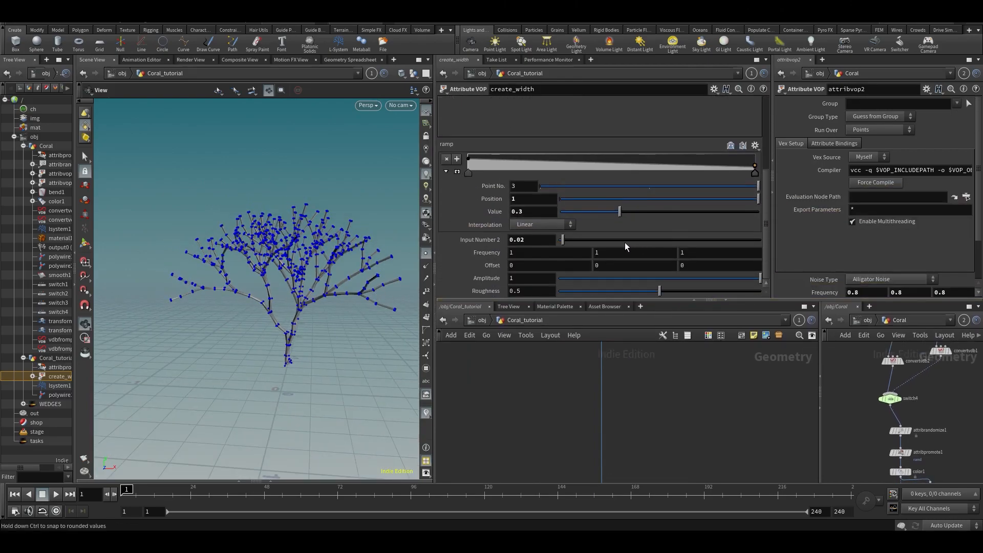
# Try another noise Amplitude on create_width, undo that change and frame the node network.
pyautogui.moveTo(490, 278)
pyautogui.mouseDown(button='middle')
pyautogui.moveTo(541, 278)
pyautogui.moveTo(479, 278)
pyautogui.mouseUp(button='middle')
pyautogui.hotkey('ctrl', 'z')
pyautogui.press('h')
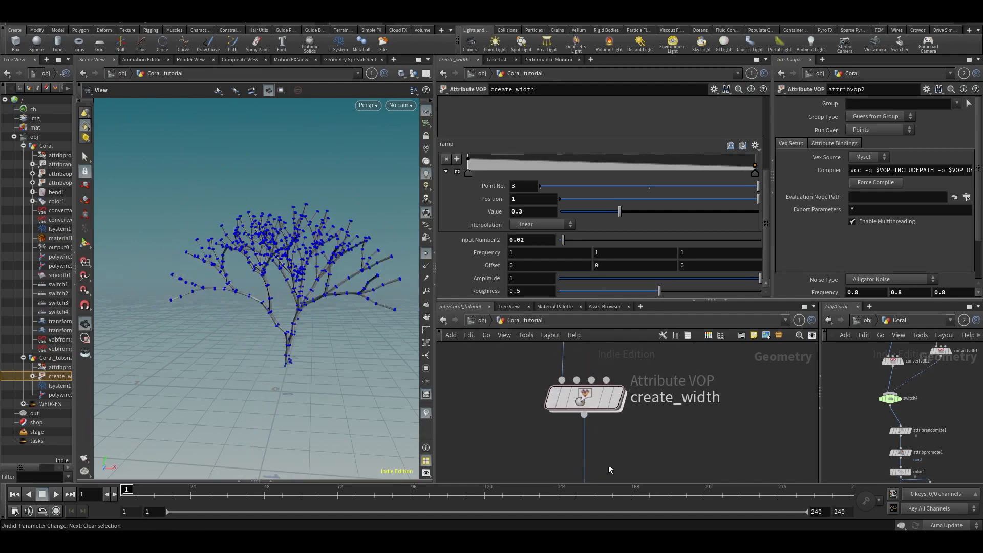
# Inside create_width, cut the wire from ramp1 to multiply2 and save the scene.
pyautogui.click(580, 406)
pyautogui.doubleClick(580, 406)
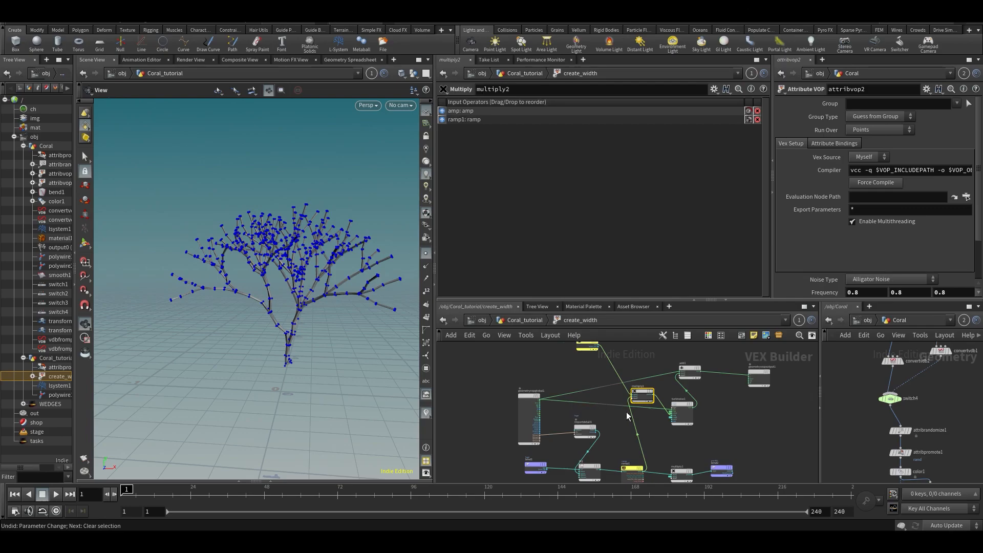
pyautogui.press('y')
pyautogui.moveTo(637, 401); pyautogui.dragTo(599, 413)
pyautogui.moveTo(625, 360); pyautogui.dragTo(606, 434, button='middle')
pyautogui.scroll(-1, 606, 434)
pyautogui.hotkey('ctrl', 's')
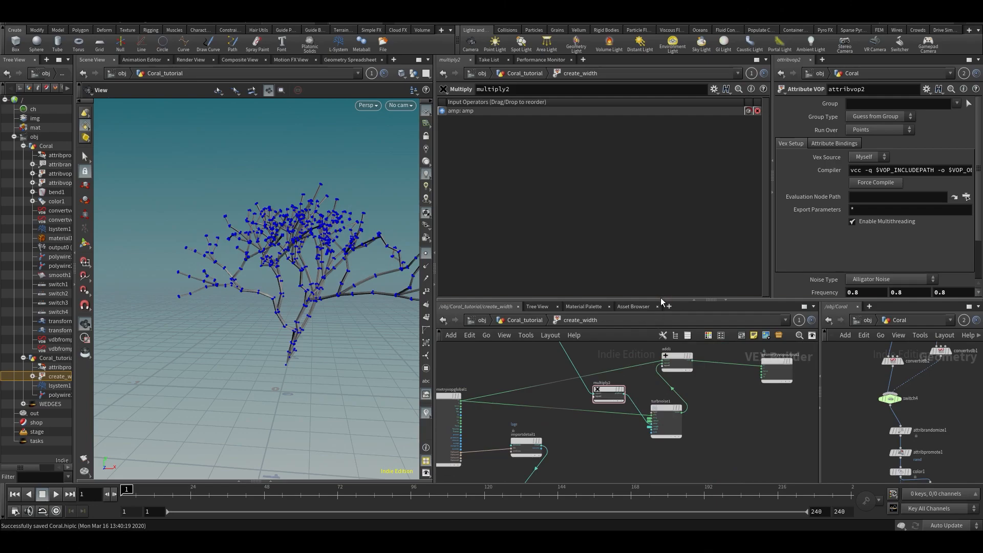
# Give the create_width network the full window and select the fit1 node that feeds ramp1.
pyautogui.moveTo(661, 301); pyautogui.dragTo(661, 248)
pyautogui.scroll(3, 638, 399)
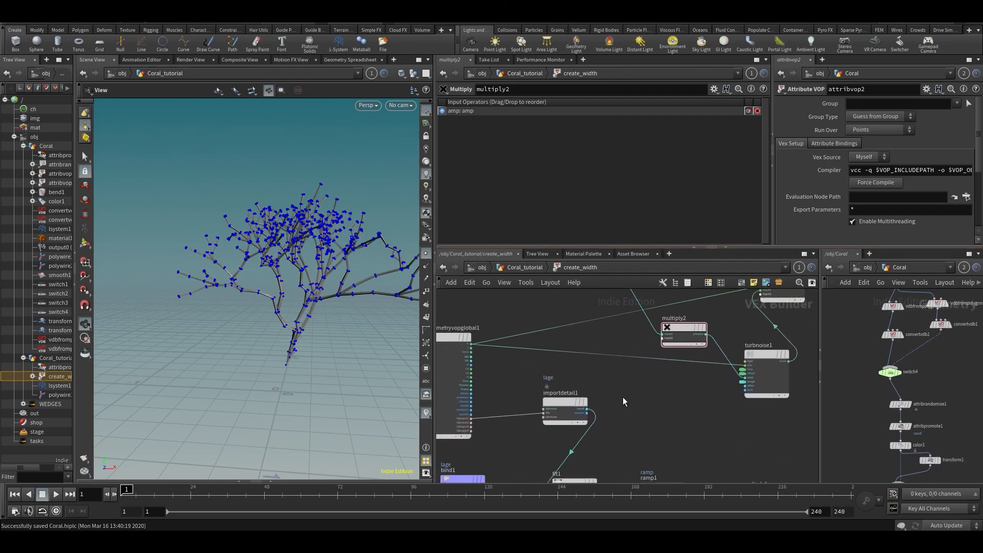
pyautogui.moveTo(564, 476); pyautogui.dragTo(571, 405, button='middle')
pyautogui.moveTo(680, 345); pyautogui.dragTo(618, 387, button='middle')
pyautogui.moveTo(555, 467); pyautogui.dragTo(589, 376, button='middle')
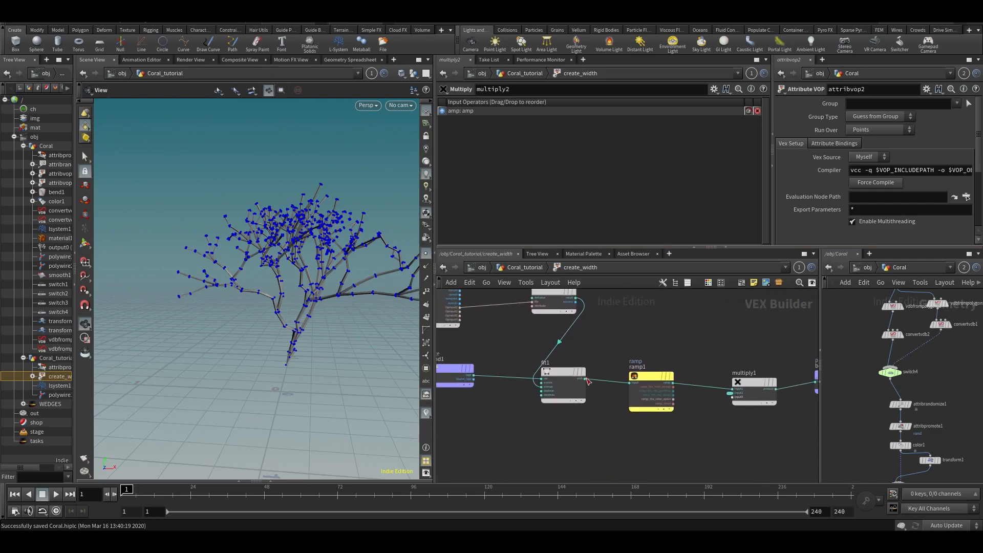
pyautogui.click(568, 377)
pyautogui.moveTo(635, 312); pyautogui.dragTo(622, 341, button='middle')
pyautogui.hotkey('ctrl', 'b')
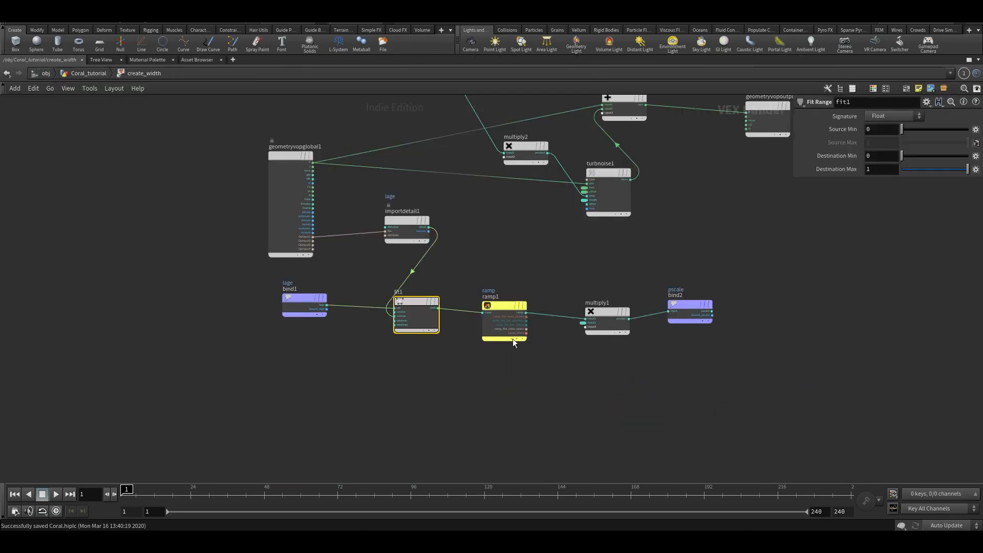
# Add a second Ramp Parameter node in the free area below multiply2.
pyautogui.moveTo(515, 210); pyautogui.dragTo(508, 263, button='middle')
pyautogui.scroll(3, 484, 267)
pyautogui.press('Tab')
pyautogui.write('ram')
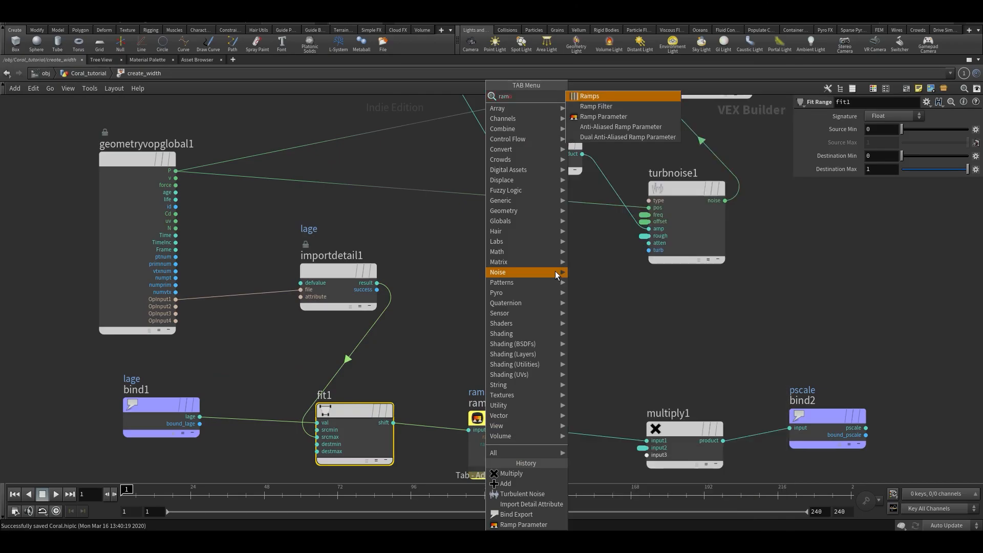
pyautogui.click(599, 117)
pyautogui.click(518, 272)
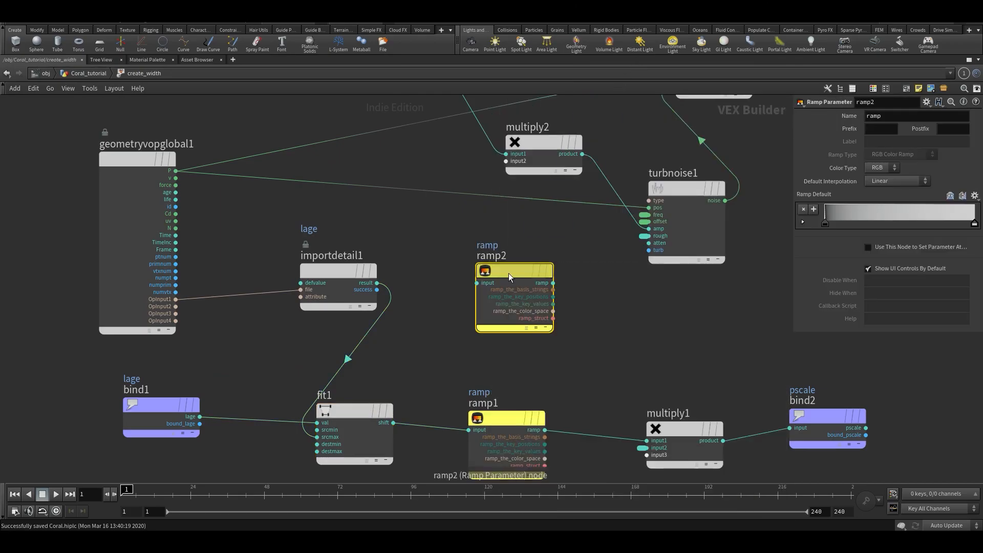
pyautogui.moveTo(518, 272); pyautogui.dragTo(500, 271)
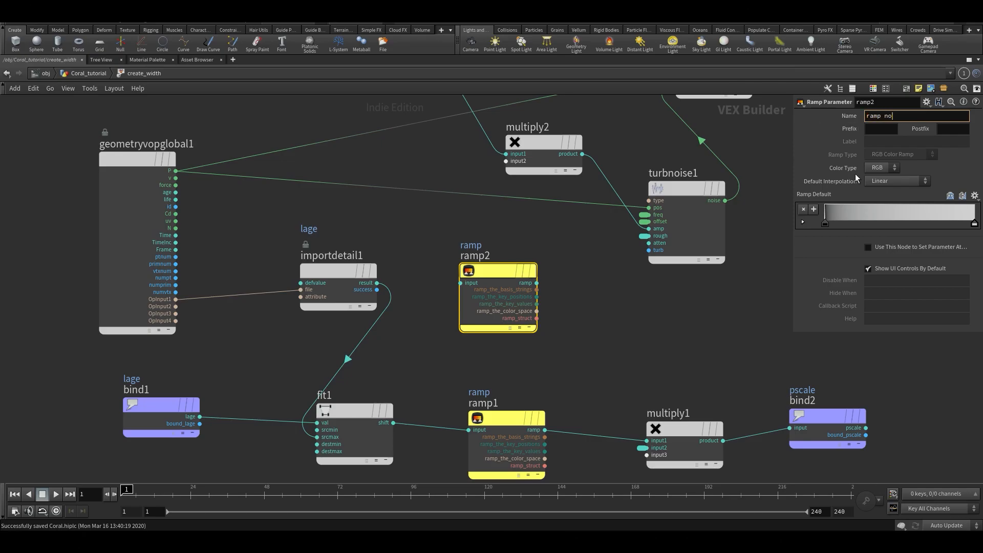
# Name the new ramp parameter "ramp noise" and set its ramp type to Spline Ramp (float).
pyautogui.write('ise')
pyautogui.press('Return')
pyautogui.click(900, 154)
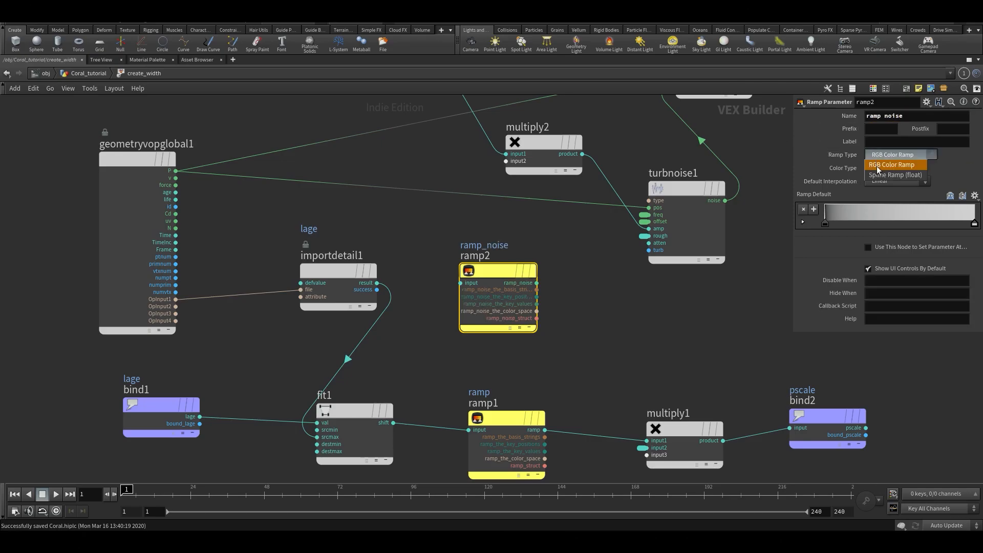
pyautogui.click(896, 164)
# Connect fit1's output to ramp2's input, and ramp2's output to multiply2's second input.
pyautogui.click(460, 283)
pyautogui.moveTo(610, 291); pyautogui.dragTo(579, 370, button='middle')
pyautogui.click(505, 362)
pyautogui.click(475, 240)
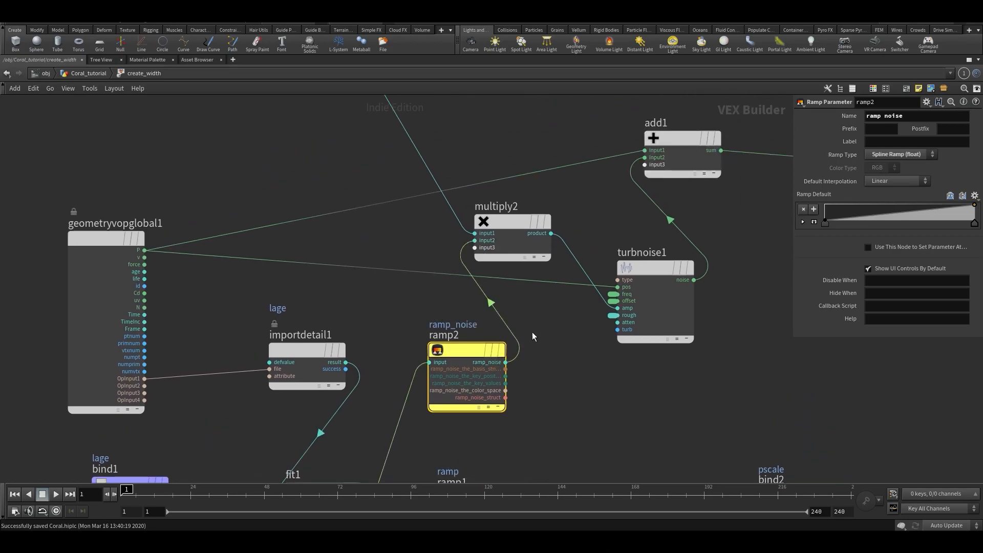
# Back on the create_width node with the viewport shown, raise the ramp_noise end point at position 1 to 0.6.
pyautogui.press('u')
pyautogui.hotkey('ctrl', 'b')
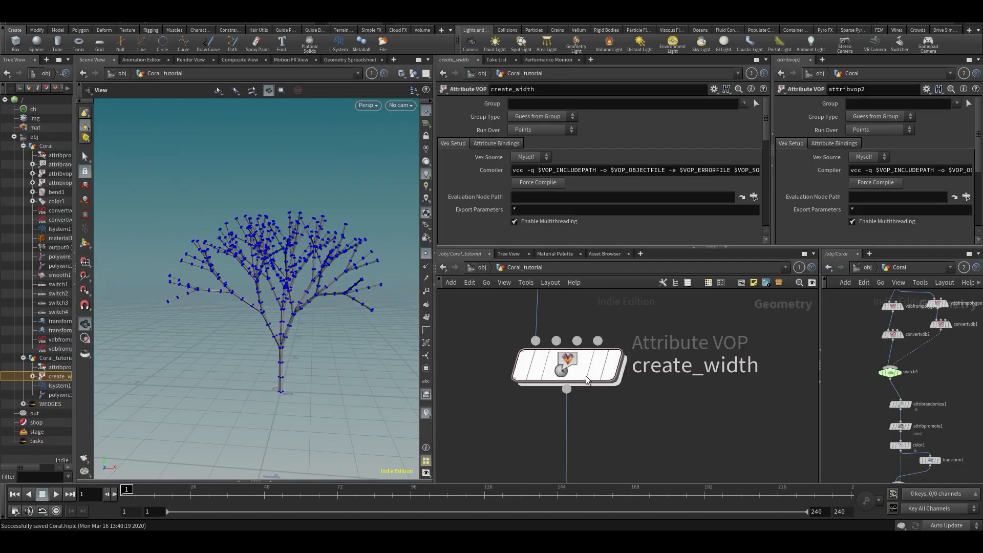
pyautogui.moveTo(767, 123); pyautogui.dragTo(766, 195)
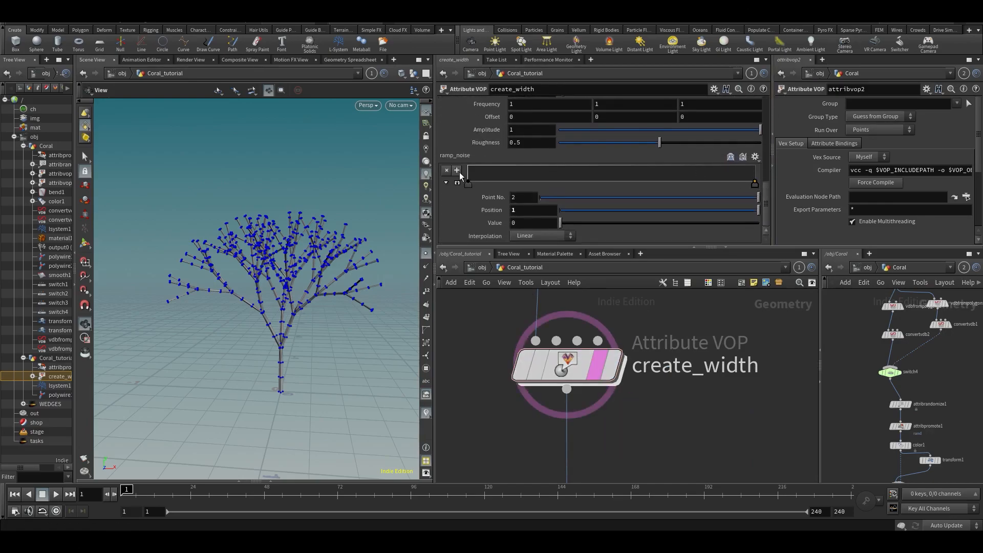
pyautogui.moveTo(756, 184); pyautogui.dragTo(767, 176)
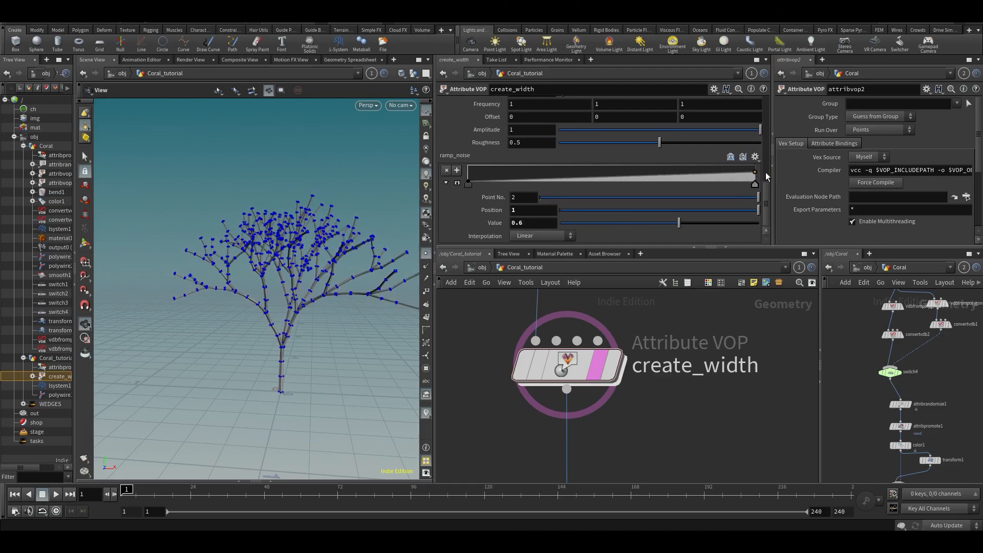
# Inside create_width, promote turbnoise1's noise type input to a parameter.
pyautogui.doubleClick(573, 366)
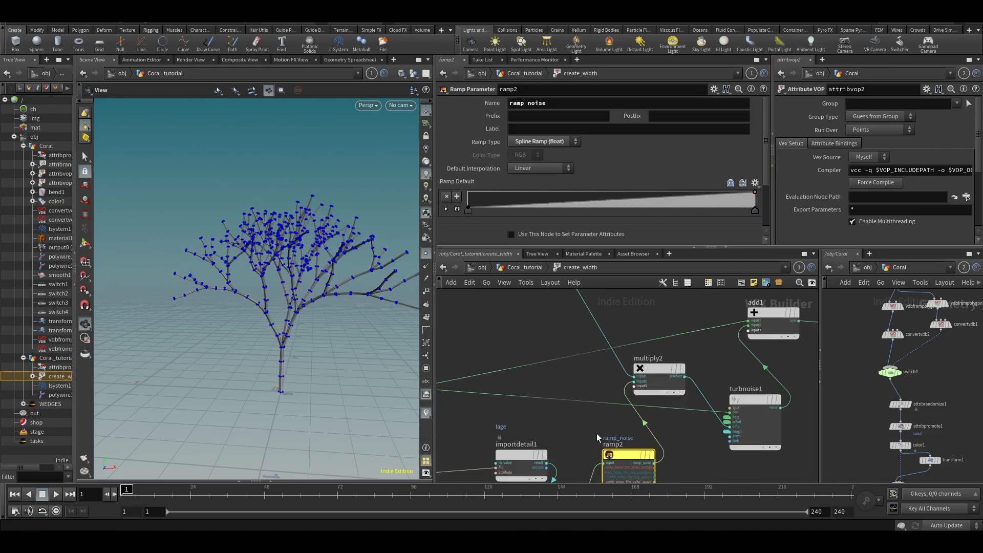
pyautogui.moveTo(598, 438); pyautogui.dragTo(594, 397, button='middle')
pyautogui.scroll(2, 734, 375)
pyautogui.middleClick(724, 366)
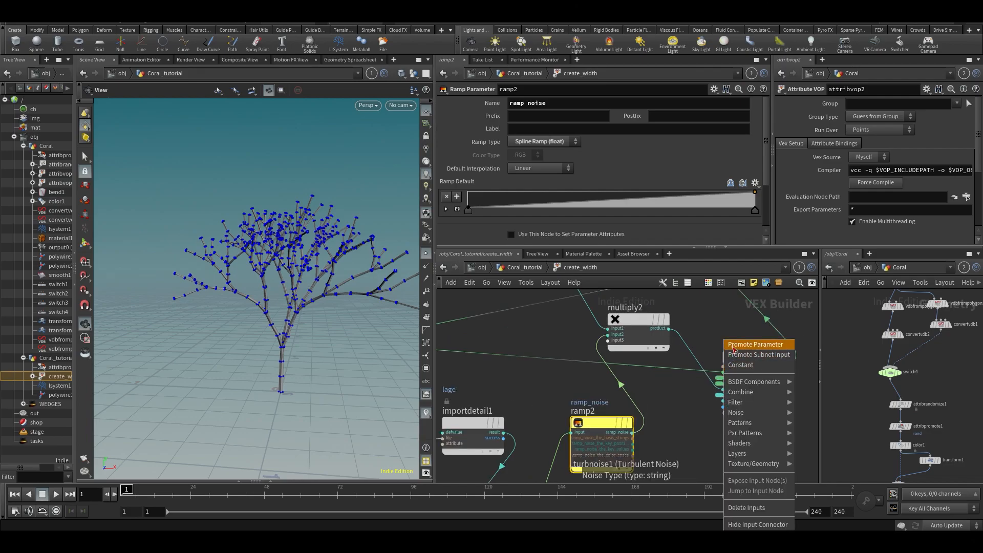
pyautogui.click(730, 344)
# Return to the Coral_tutorial level and set create_width's Noise Type to Simplex Noise.
pyautogui.press('u')
pyautogui.scroll(-5, 583, 180)
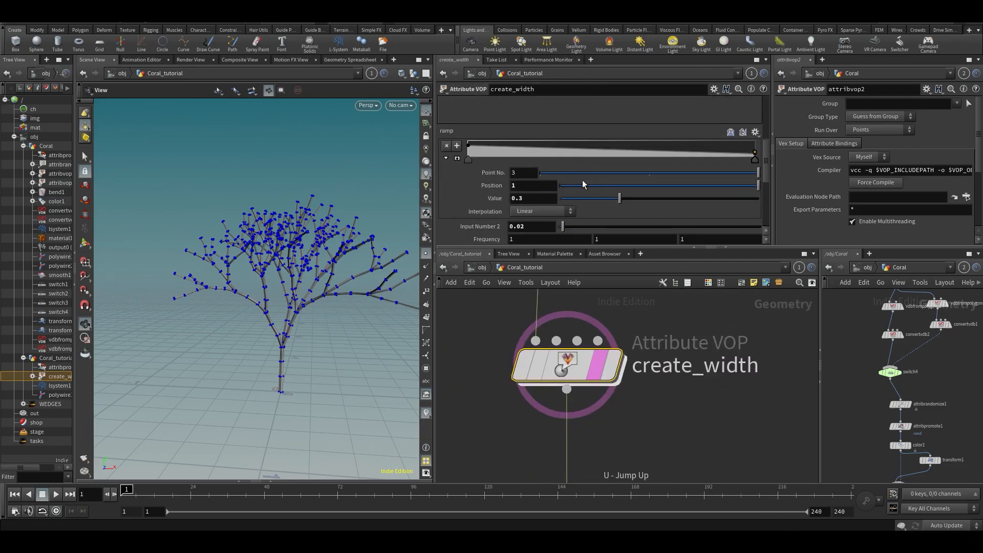
pyautogui.scroll(-3, 548, 206)
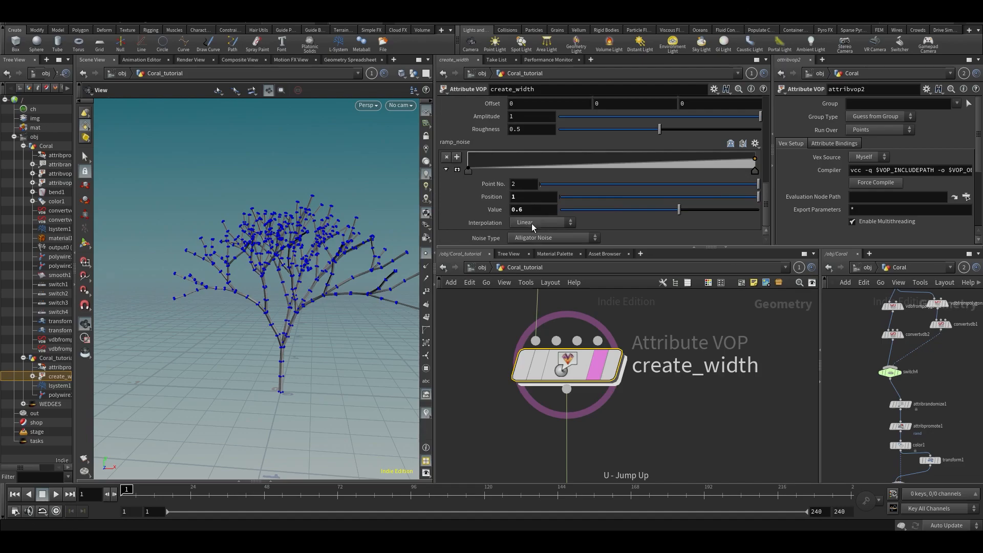
pyautogui.click(533, 239)
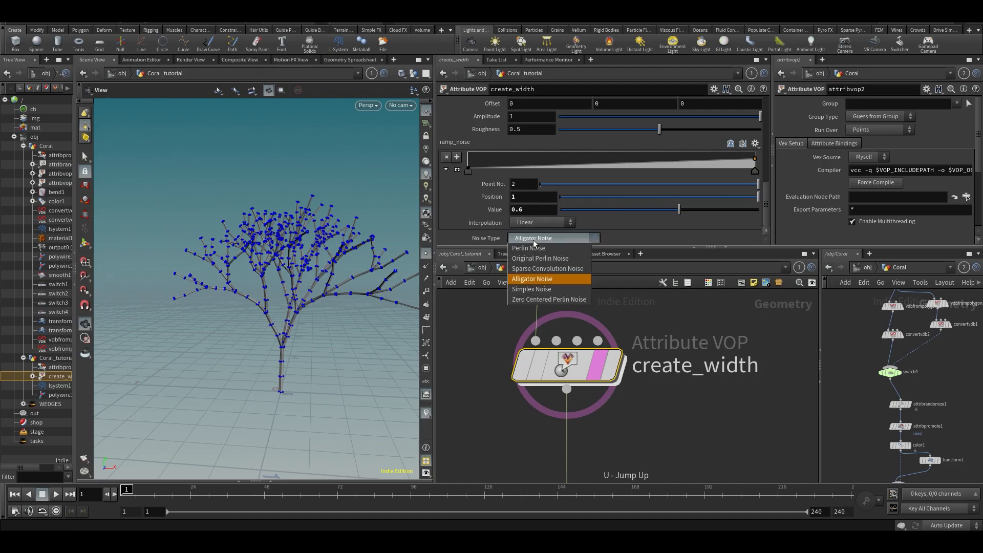
pyautogui.click(531, 289)
# Set the noise Amplitude to 2 and all three Frequency components to 1.3.
pyautogui.scroll(2, 491, 189)
pyautogui.moveTo(486, 153); pyautogui.dragTo(540, 155, button='middle')
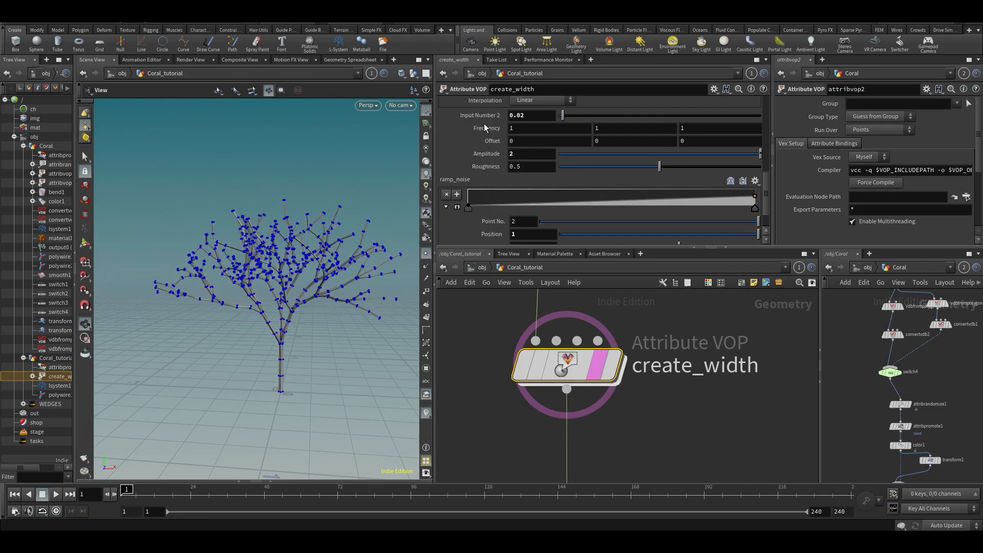
pyautogui.moveTo(484, 129); pyautogui.dragTo(507, 140, button='middle')
# Turn off the point display in the viewport and orbit around the displaced coral.
pyautogui.moveTo(334, 323); pyautogui.dragTo(291, 351)
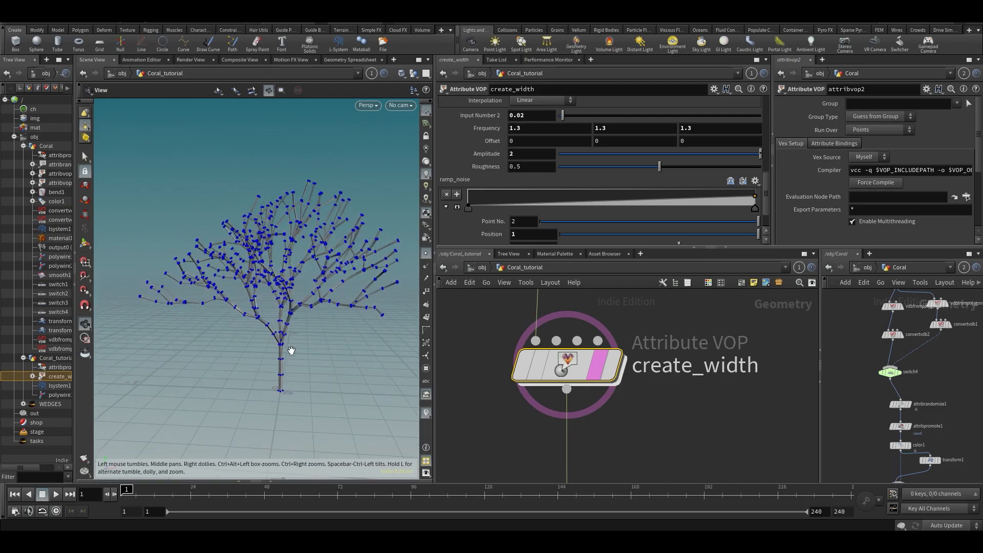
pyautogui.click(425, 258)
pyautogui.moveTo(391, 269); pyautogui.dragTo(312, 240)
# Bring polywire1 into view in the network and set create_width's Input Number 2 to 0.042.
pyautogui.moveTo(551, 379)
pyautogui.scroll(-3, 531, 207)
pyautogui.moveTo(628, 456); pyautogui.dragTo(636, 277, button='middle')
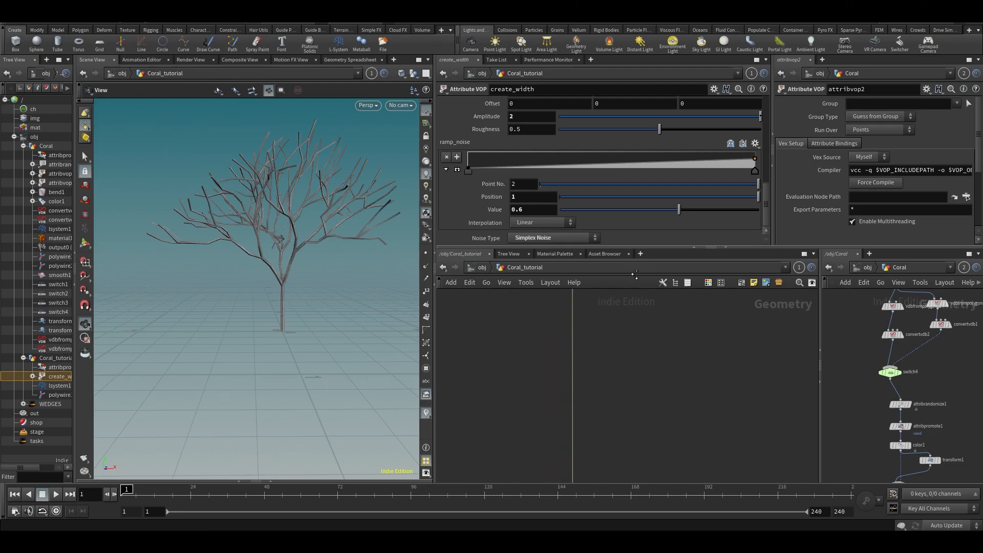
pyautogui.scroll(-3, 637, 277)
pyautogui.scroll(5, 660, 125)
pyautogui.scroll(10, 607, 141)
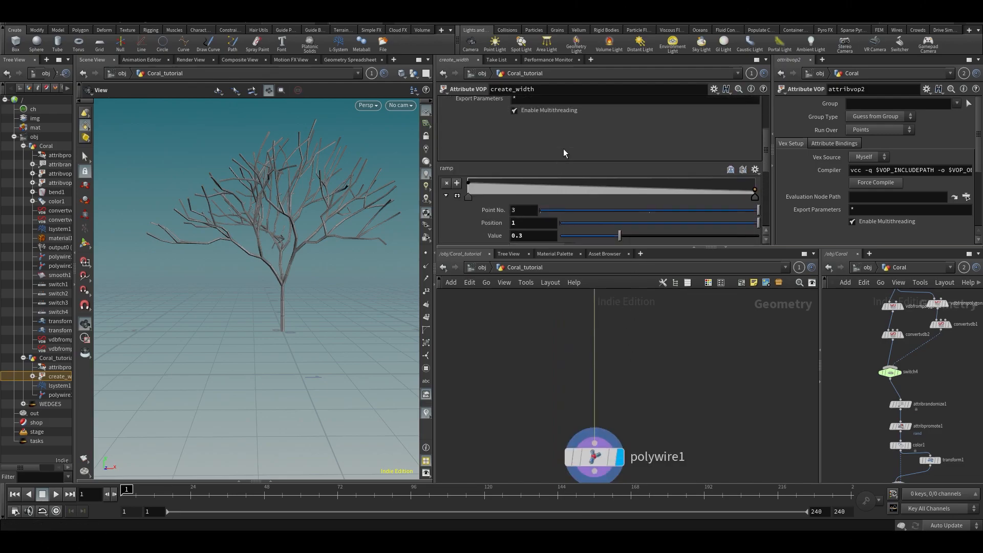
pyautogui.scroll(-5, 564, 152)
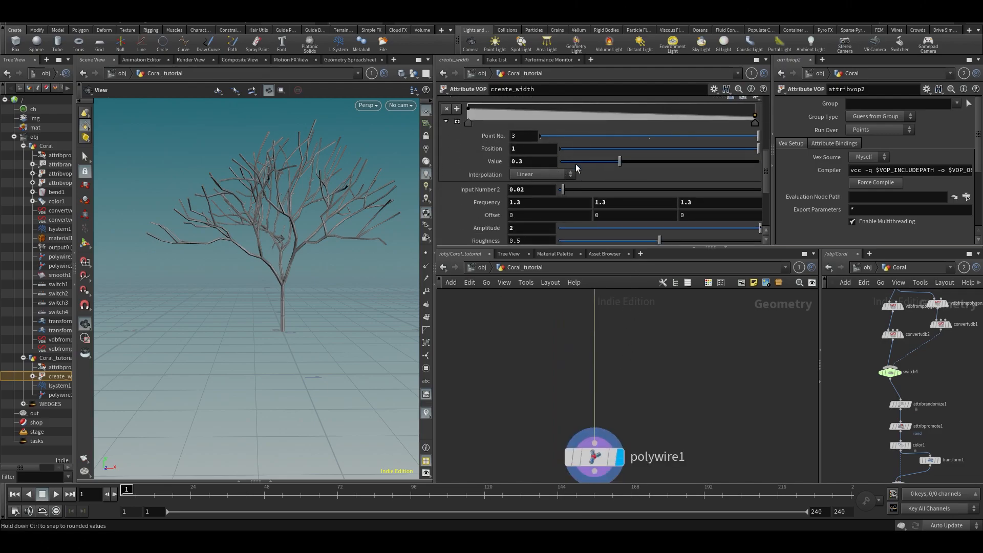
pyautogui.scroll(-2, 568, 184)
pyautogui.moveTo(559, 140); pyautogui.dragTo(666, 166, button='middle')
# Widen the viewport and orbit closer to inspect the thickened coral branches.
pyautogui.moveTo(369, 241); pyautogui.dragTo(297, 236)
pyautogui.scroll(2, 276, 249)
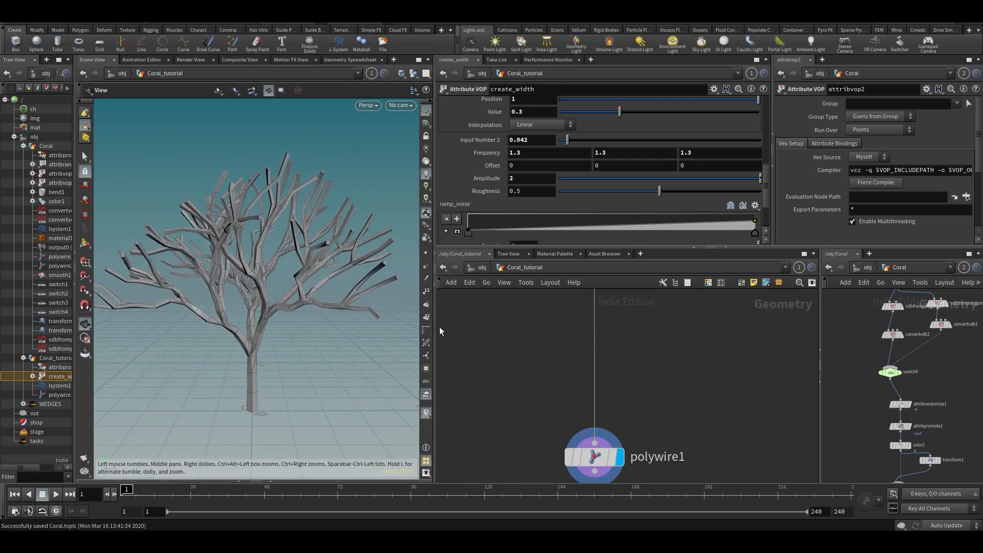
pyautogui.moveTo(433, 330); pyautogui.dragTo(498, 328)
pyautogui.moveTo(467, 161); pyautogui.dragTo(318, 207)
# Set create_width's Input Number 2 to 0.084 to thicken the branches.
pyautogui.scroll(3, 567, 147)
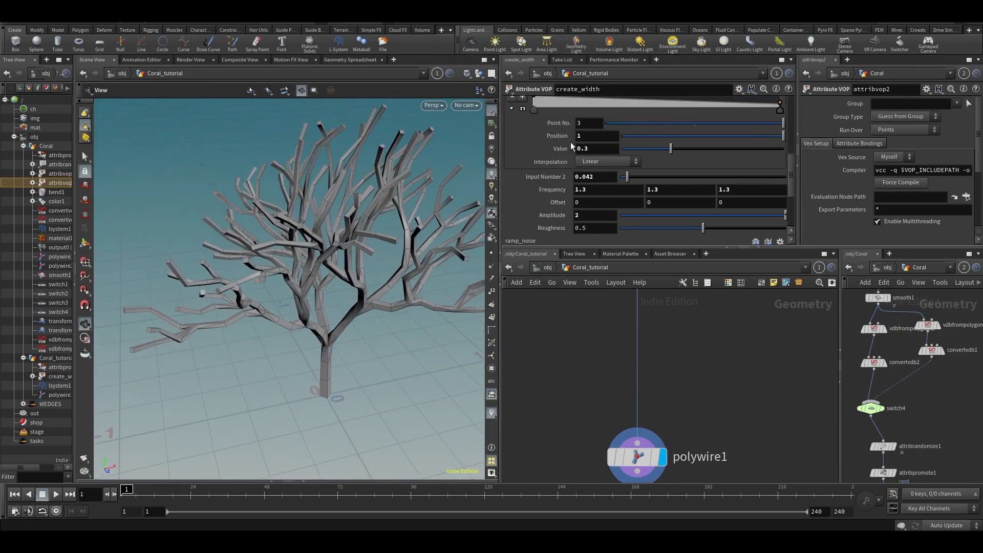
pyautogui.scroll(-2, 565, 146)
pyautogui.scroll(1, 633, 163)
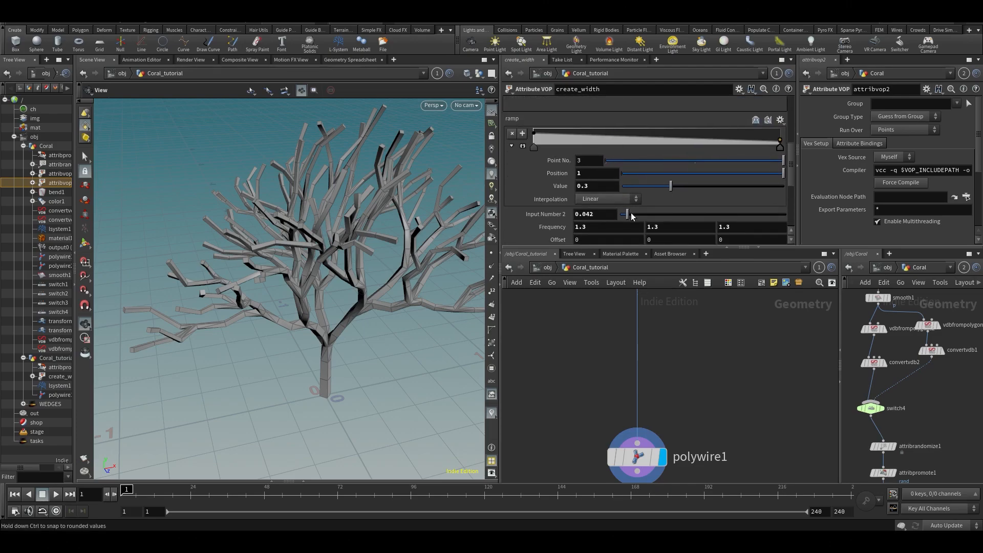
pyautogui.moveTo(633, 214); pyautogui.dragTo(635, 214)
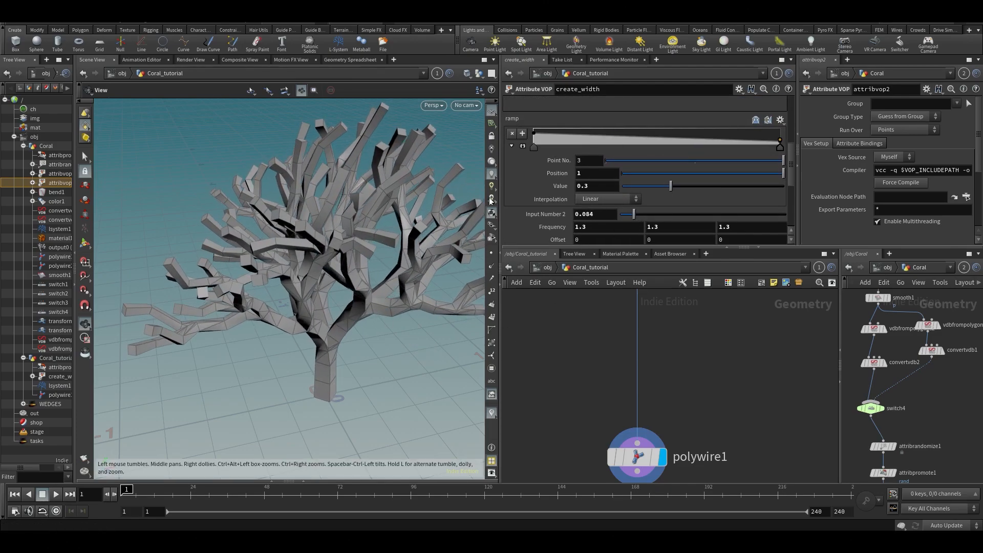
# Inside create_width, set both the name and label of the multiply1 input2 parameter to thickness.
pyautogui.moveTo(636, 328); pyautogui.dragTo(621, 425, button='middle')
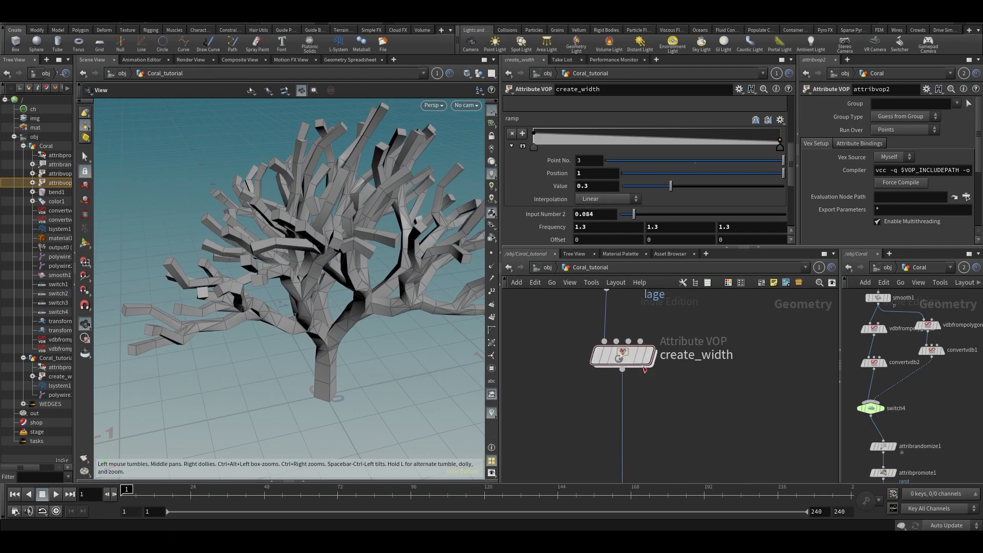
pyautogui.doubleClick(619, 361)
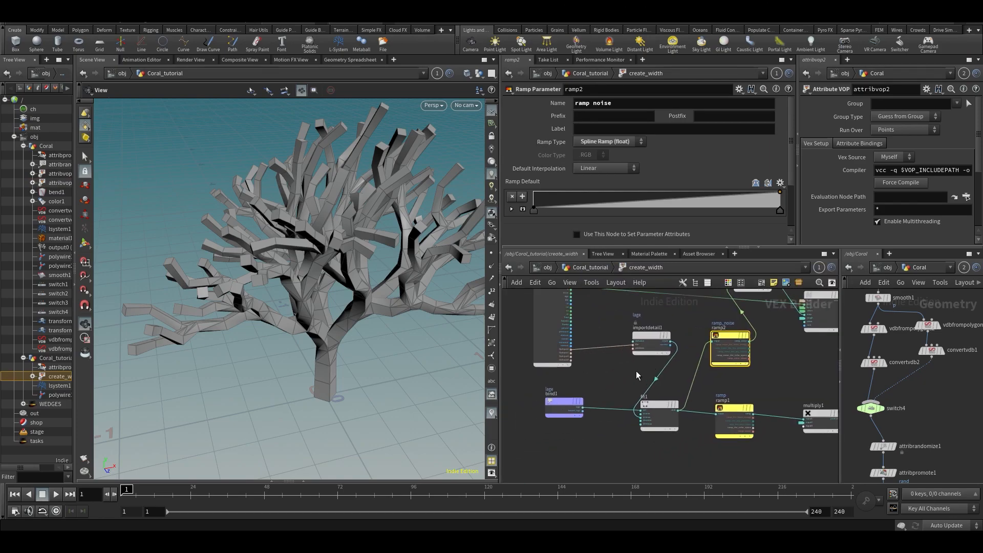
pyautogui.moveTo(674, 377); pyautogui.dragTo(614, 377, button='middle')
pyautogui.scroll(4, 731, 428)
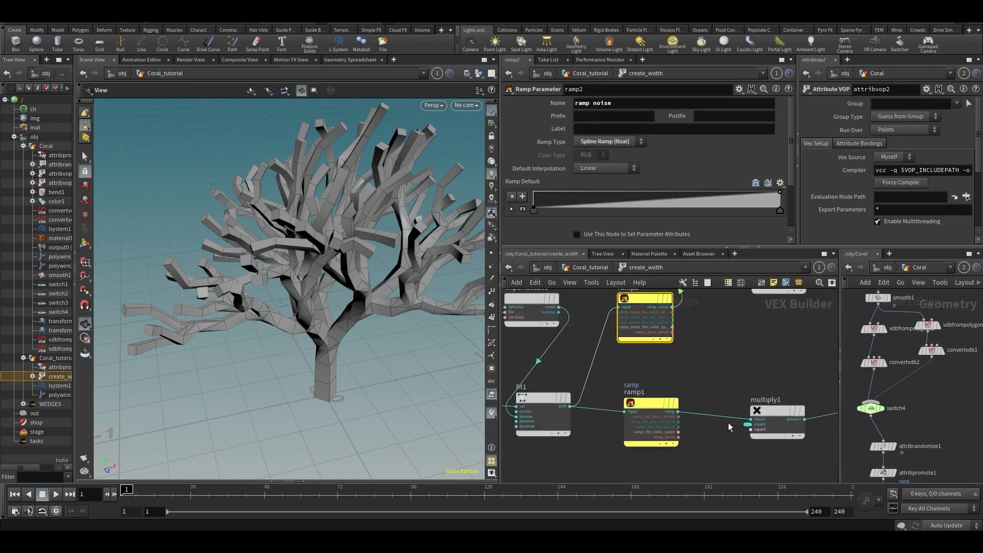
pyautogui.click(754, 426)
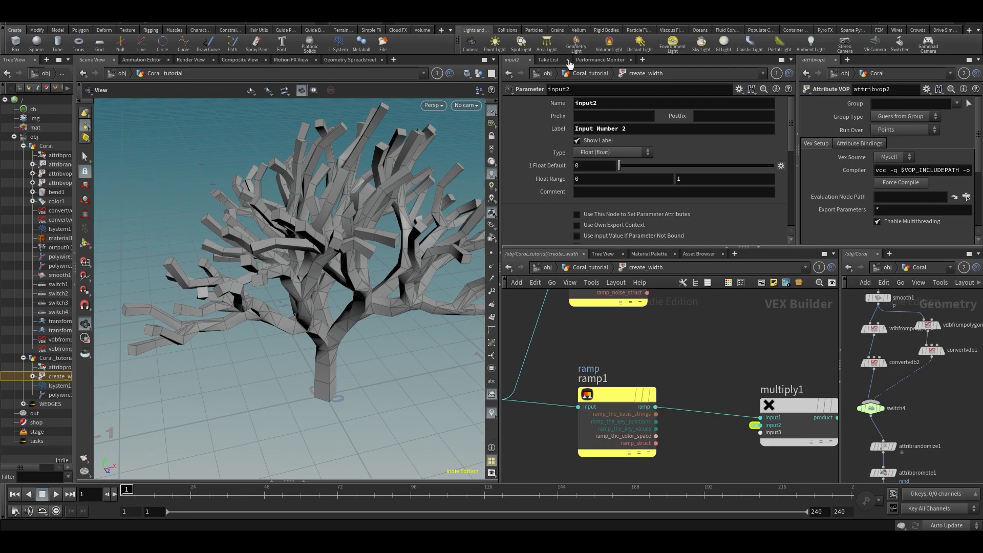
pyautogui.click(613, 116)
pyautogui.write('t')
pyautogui.press('Tab')
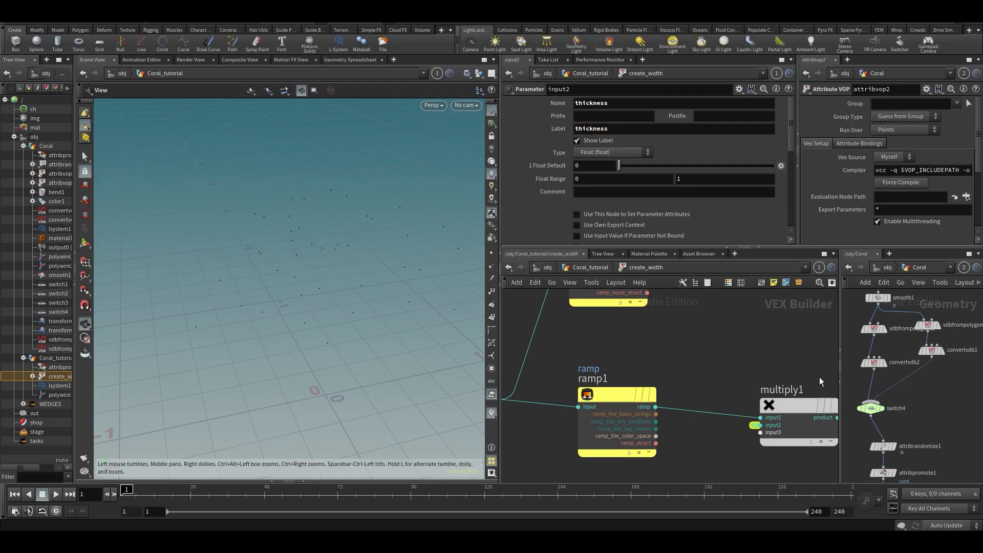
# Return to the geometry network, set create_width's thickness to 0.115 and view the whole coral.
pyautogui.press('u')
pyautogui.scroll(5, 642, 162)
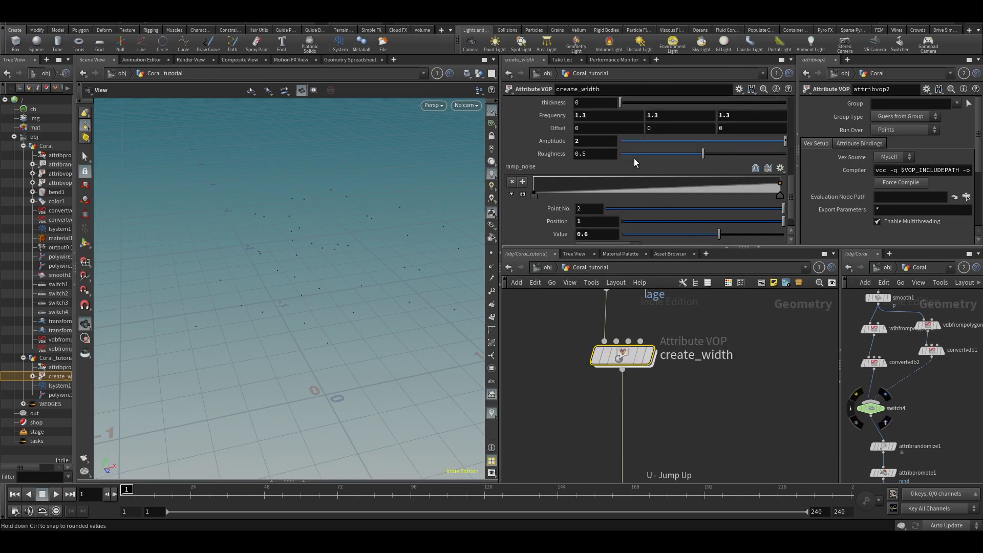
pyautogui.moveTo(620, 140); pyautogui.dragTo(639, 140)
pyautogui.moveTo(368, 295); pyautogui.dragTo(527, 428)
pyautogui.moveTo(291, 307); pyautogui.dragTo(327, 312)
pyautogui.moveTo(328, 312); pyautogui.dragTo(293, 315, button='right')
pyautogui.moveTo(293, 315); pyautogui.dragTo(246, 195)
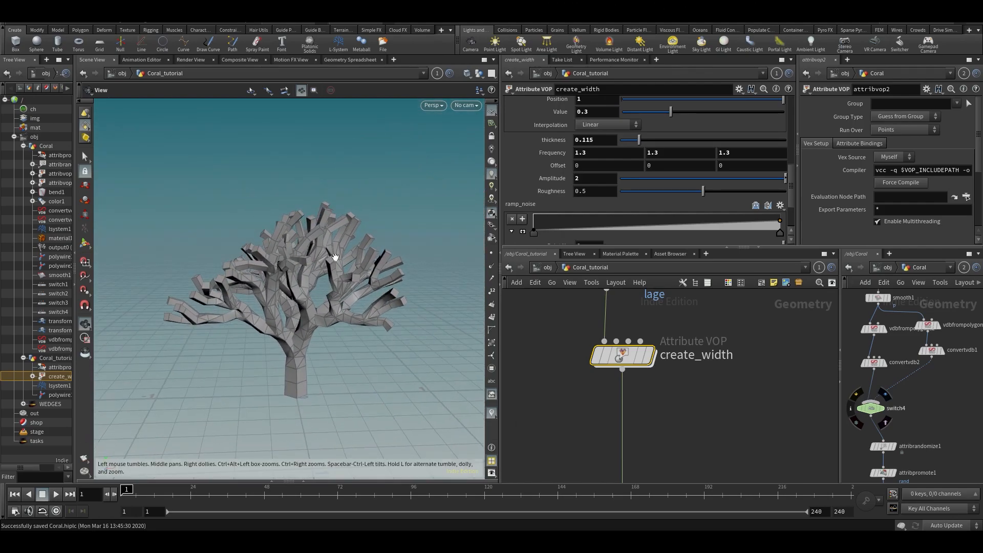
# Insert a VDB from Polygons node directly after create_width and display its output.
pyautogui.click(666, 430)
pyautogui.moveTo(667, 430); pyautogui.dragTo(665, 427, button='middle')
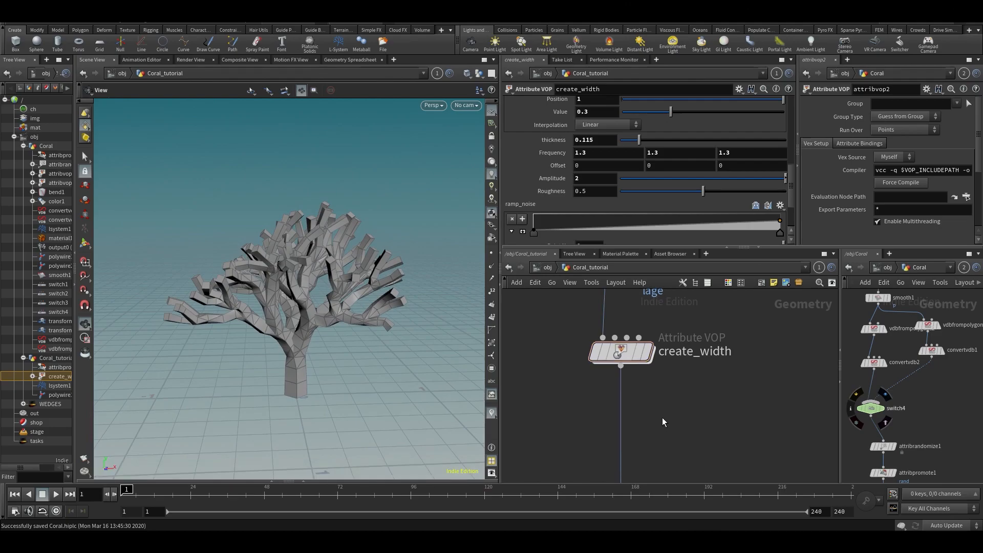
pyautogui.press('Tab')
pyautogui.write('vdb from')
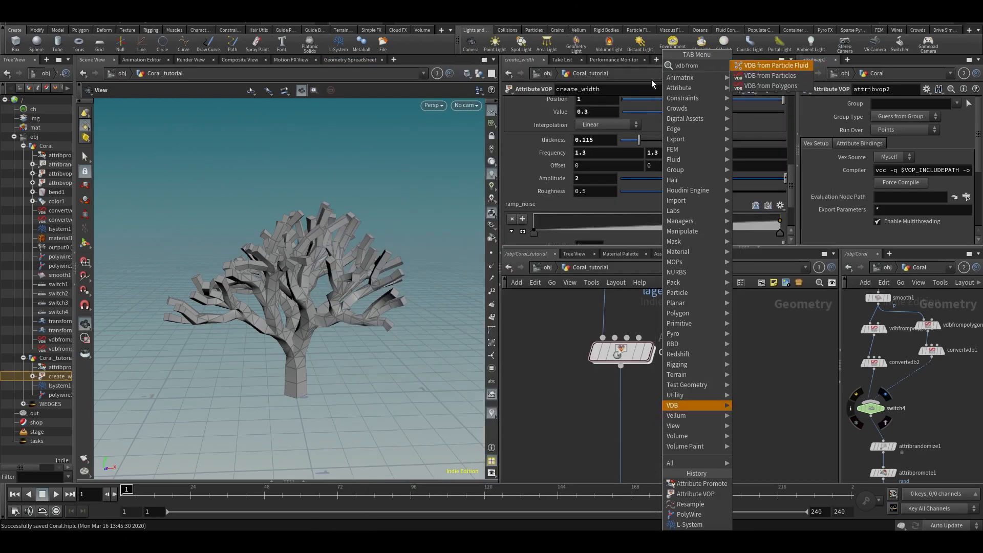
pyautogui.click(749, 88)
pyautogui.click(620, 423)
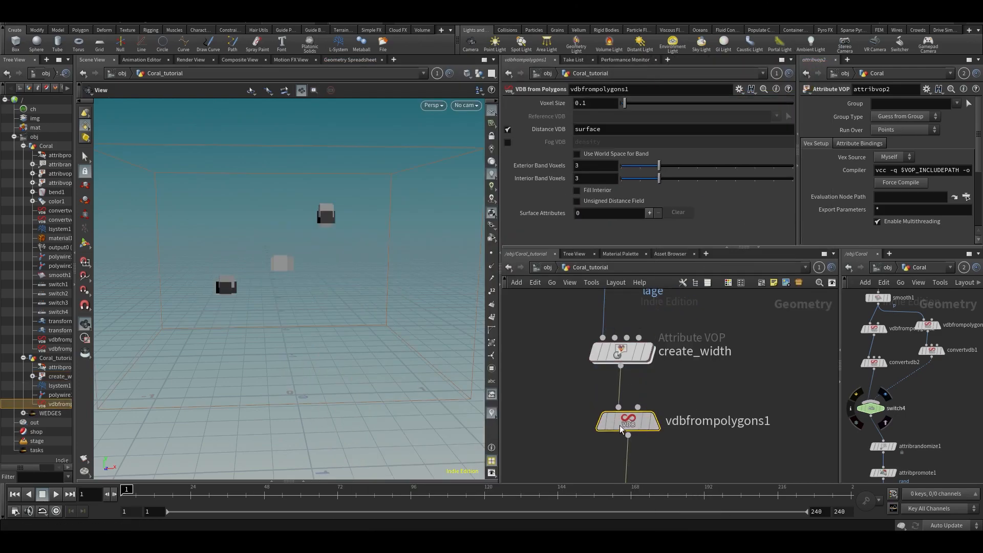
pyautogui.moveTo(620, 424)
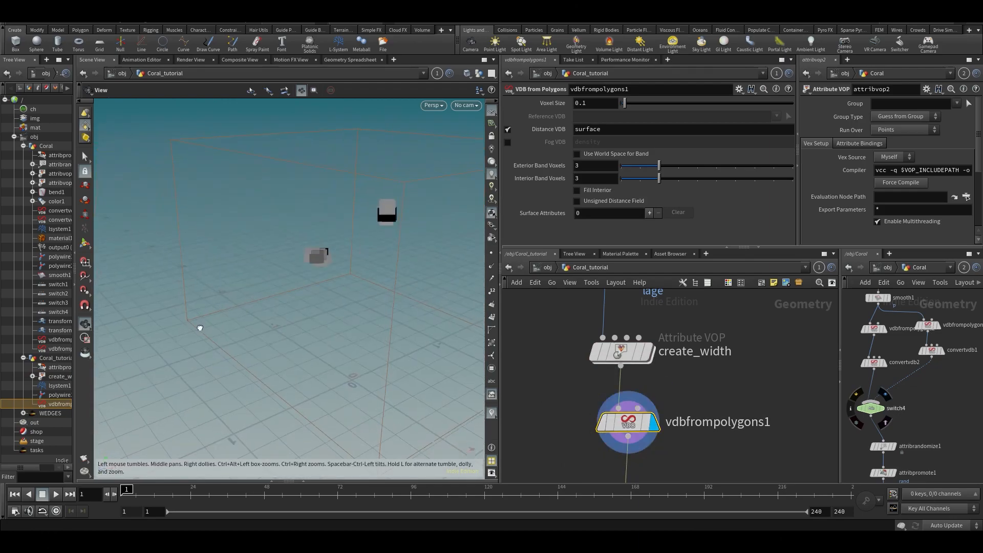
pyautogui.moveTo(261, 312); pyautogui.dragTo(294, 310)
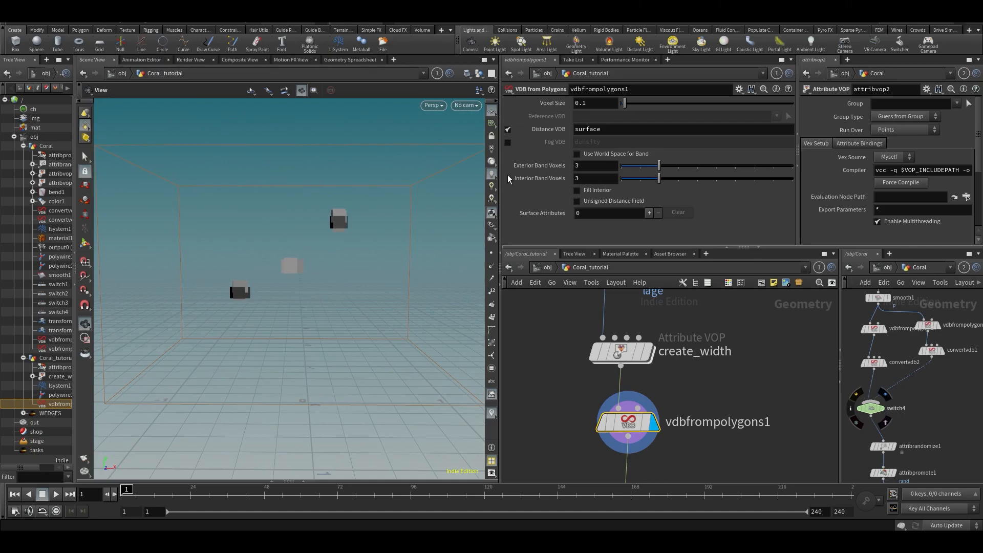
# Check the VDB from Polygons node info and set its Voxel Size to 0.01.
pyautogui.middleClick(634, 429)
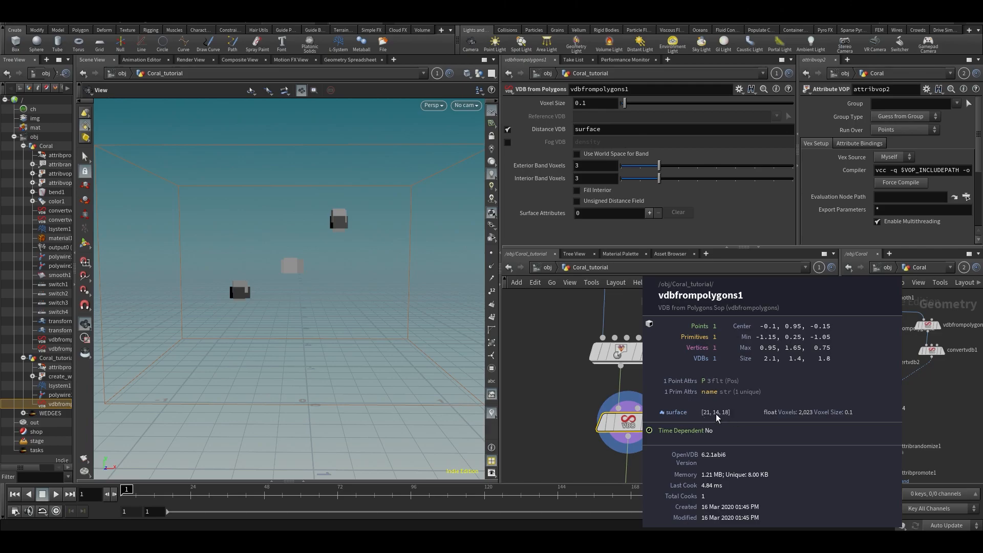
pyautogui.moveTo(329, 350); pyautogui.dragTo(336, 292, button='middle')
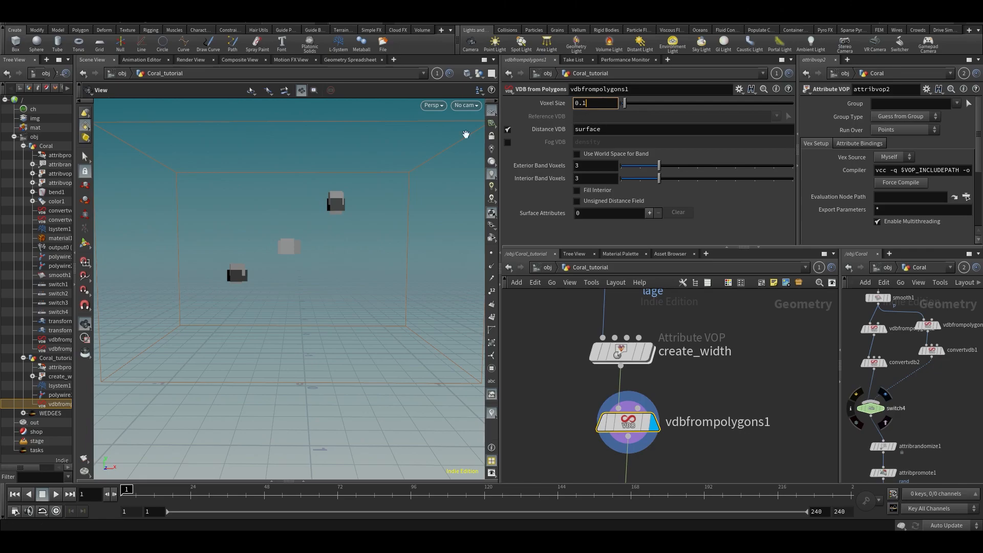
pyautogui.moveTo(361, 232); pyautogui.dragTo(358, 274)
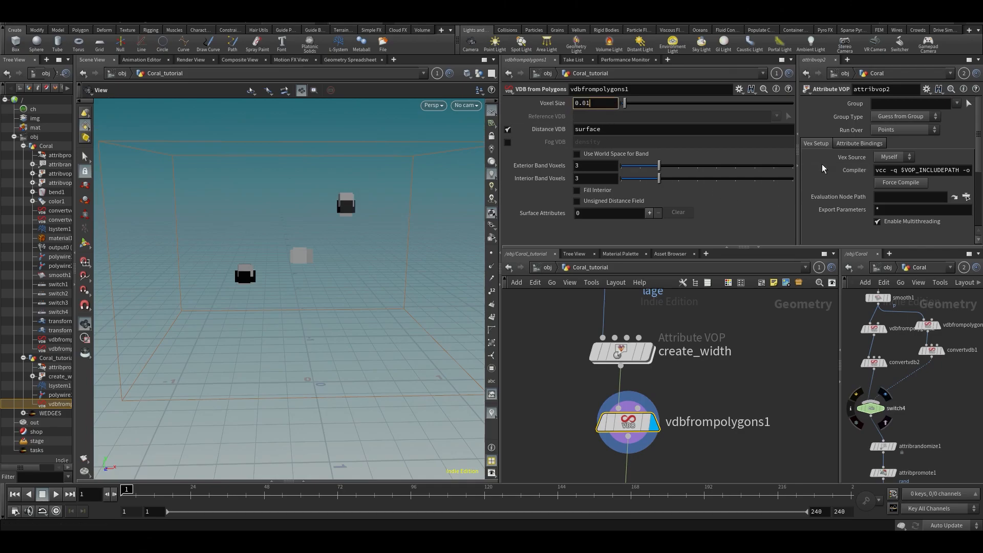
pyautogui.press('Return')
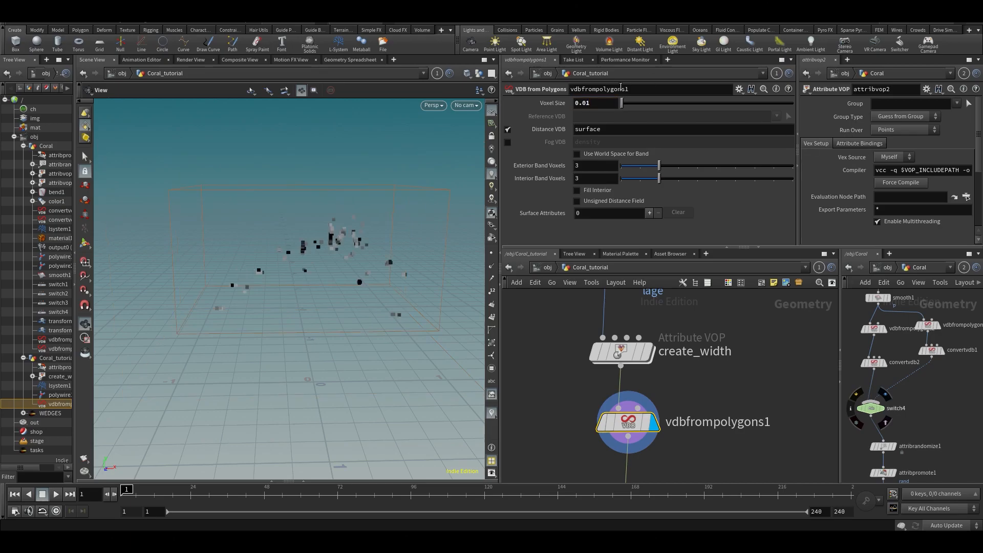
pyautogui.moveTo(413, 333); pyautogui.dragTo(358, 287)
# Cut the VDB from Polygons node out from between create_width and polywire1, and display polywire1.
pyautogui.click(647, 351)
pyautogui.moveTo(703, 390); pyautogui.dragTo(629, 451)
pyautogui.hotkey('ctrl', 'x')
pyautogui.moveTo(712, 441); pyautogui.dragTo(708, 338, button='middle')
pyautogui.scroll(-3, 709, 339)
pyautogui.moveTo(673, 382); pyautogui.dragTo(680, 326)
pyautogui.moveTo(679, 309); pyautogui.dragTo(654, 381, button='middle')
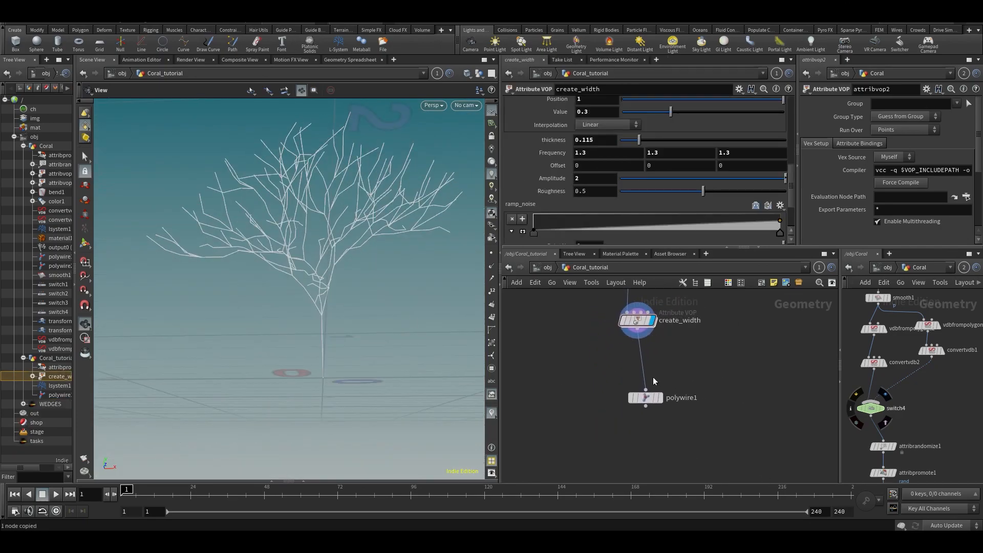
pyautogui.click(664, 381)
pyautogui.scroll(3, 640, 402)
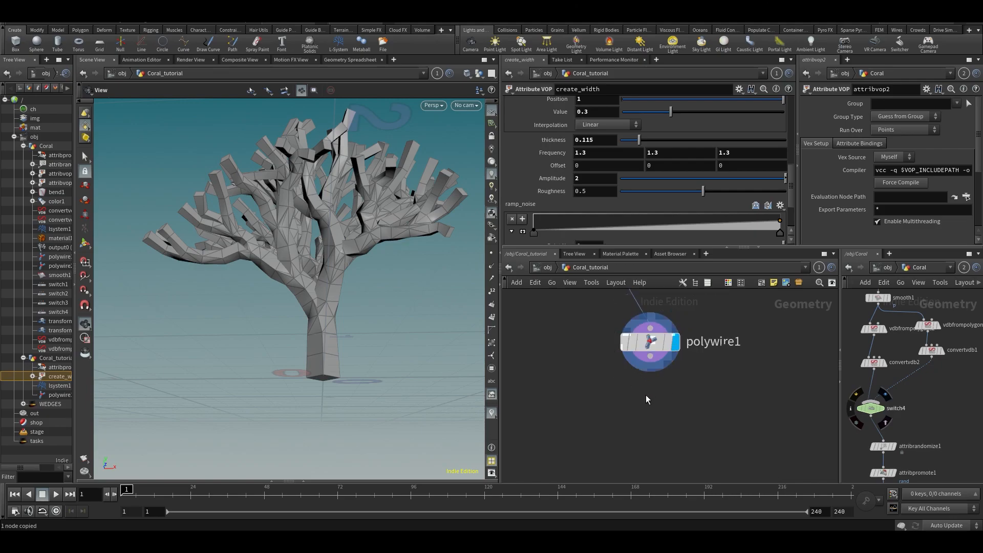
# Paste the VDB from Polygons node below polywire1 and connect polywire1's output to its first input.
pyautogui.hotkey('ctrl', 'v')
pyautogui.moveTo(640, 398); pyautogui.dragTo(642, 432)
pyautogui.click(631, 415)
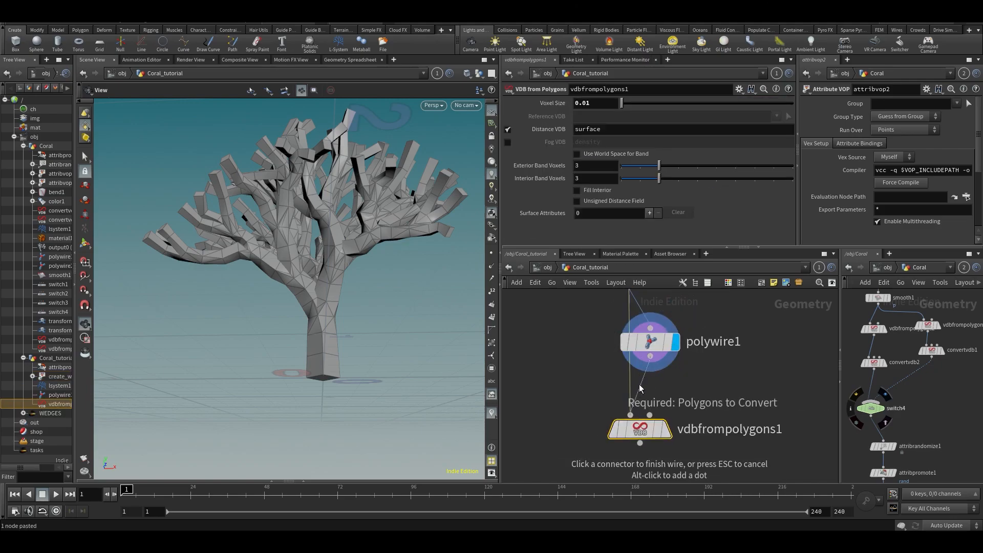
pyautogui.click(648, 344)
pyautogui.click(641, 357)
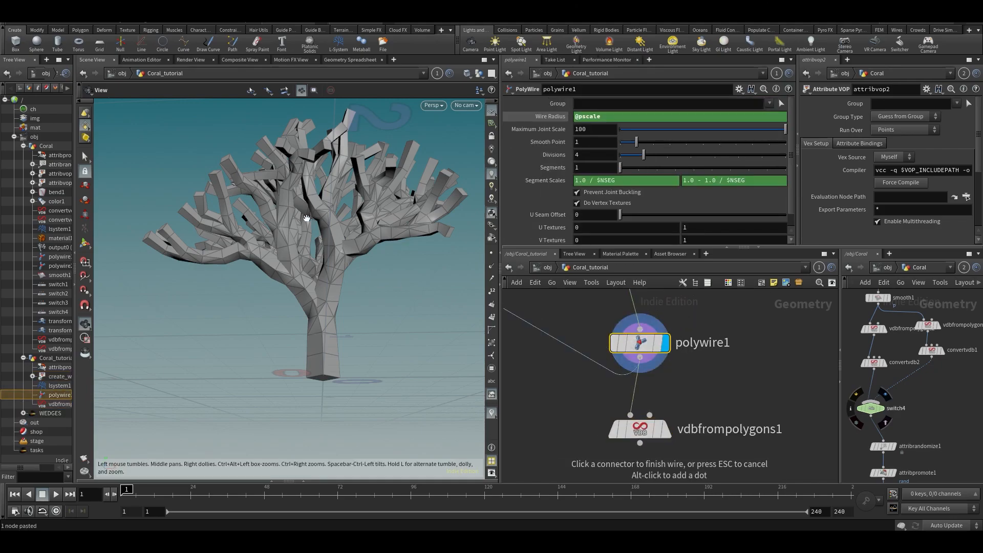
# Display vdbfrompolygons1 and check the node info of polywire1 and vdbfrompolygons1.
pyautogui.moveTo(397, 263); pyautogui.dragTo(256, 271)
pyautogui.click(673, 397)
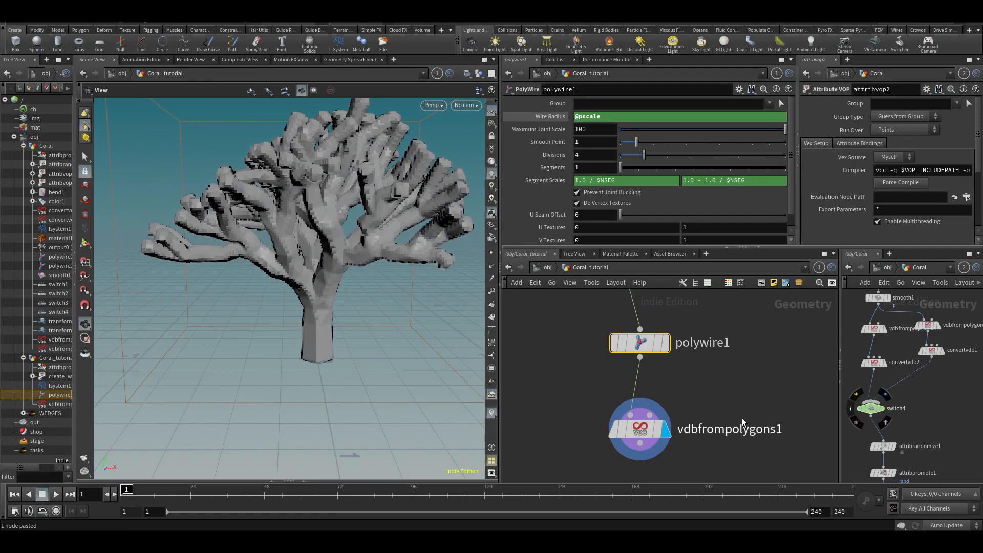
pyautogui.middleClick(646, 344)
pyautogui.middleClick(639, 435)
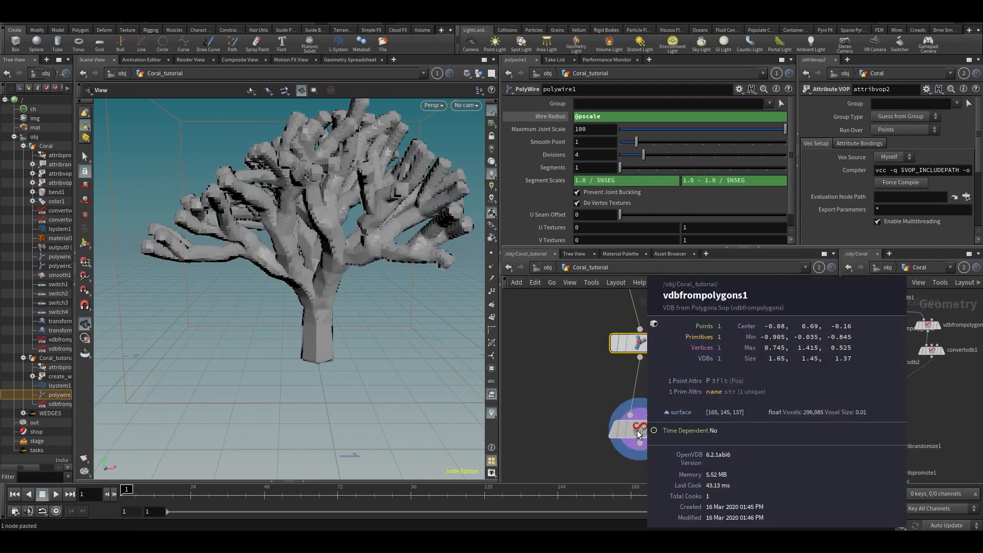
# Add a Convert VDB node below vdbfrompolygons1 and connect vdbfrompolygons1 to its first input.
pyautogui.moveTo(740, 473); pyautogui.dragTo(736, 382, button='middle')
pyautogui.press('Tab')
pyautogui.write('conver v')
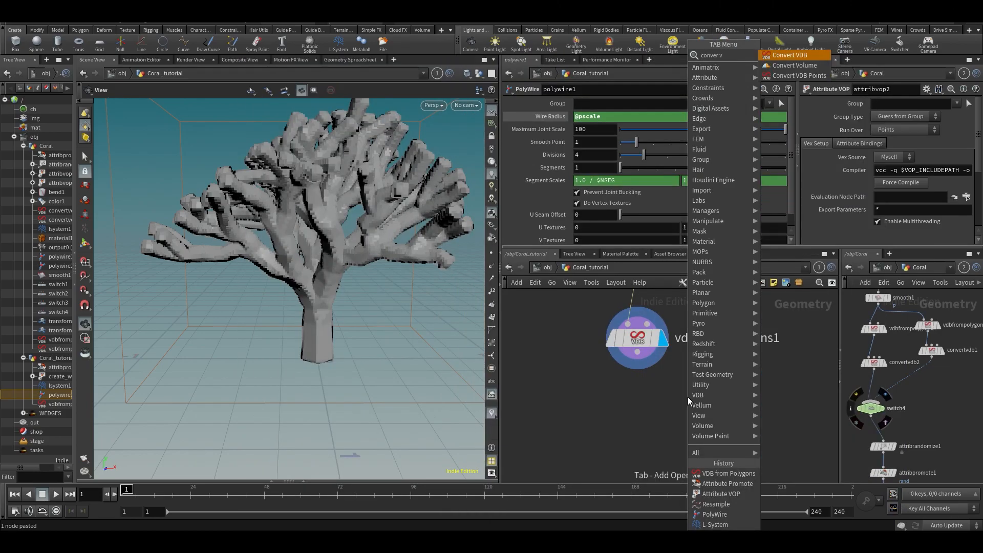
pyautogui.press('Return')
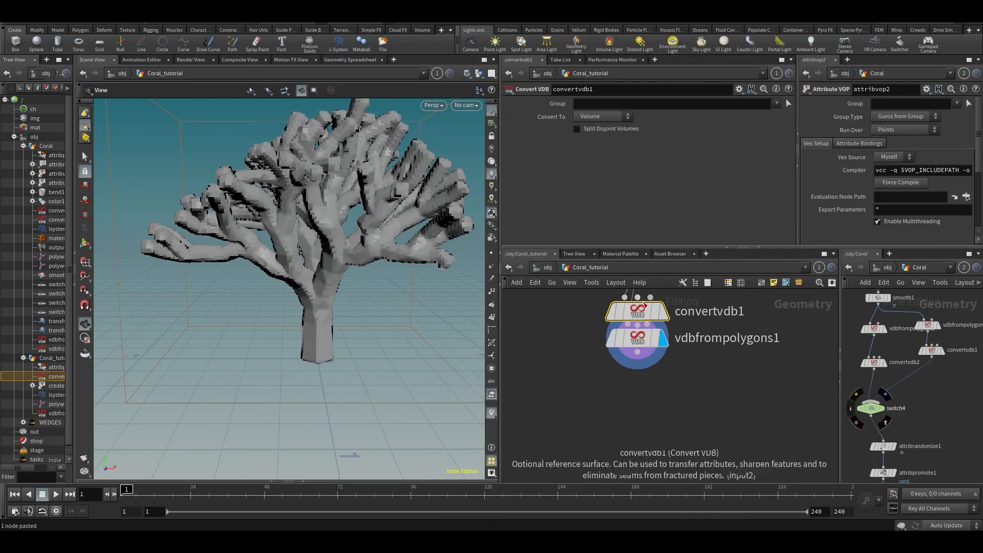
pyautogui.click(649, 424)
pyautogui.moveTo(640, 351); pyautogui.dragTo(624, 409)
pyautogui.click(643, 362)
# Widen the viewport, frame the whole coral and turn off the reference grid.
pyautogui.moveTo(254, 277); pyautogui.dragTo(233, 260)
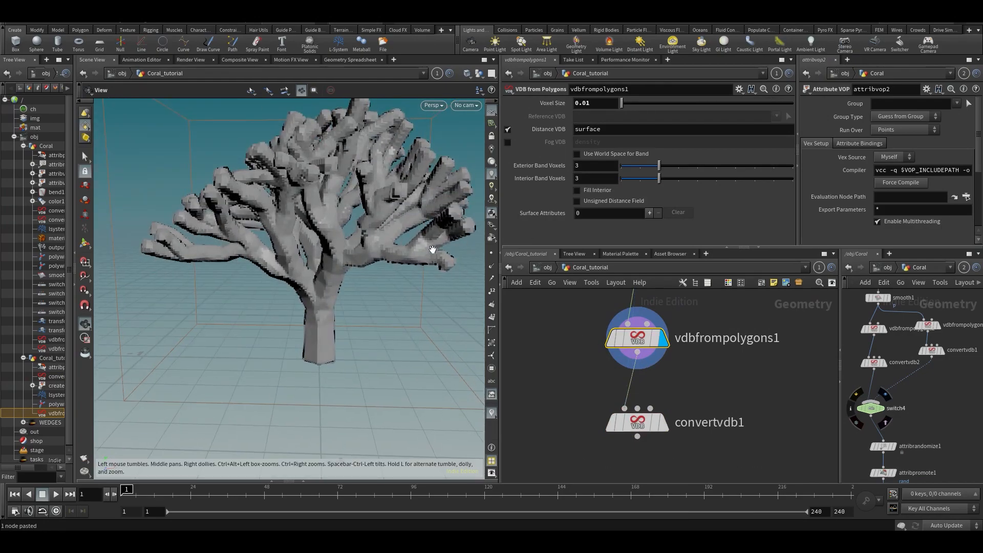
pyautogui.moveTo(502, 282); pyautogui.dragTo(520, 283)
pyautogui.moveTo(333, 229); pyautogui.dragTo(366, 261, button='middle')
pyautogui.moveTo(366, 262); pyautogui.dragTo(376, 169, button='right')
pyautogui.moveTo(376, 169); pyautogui.dragTo(386, 115)
pyautogui.click(509, 112)
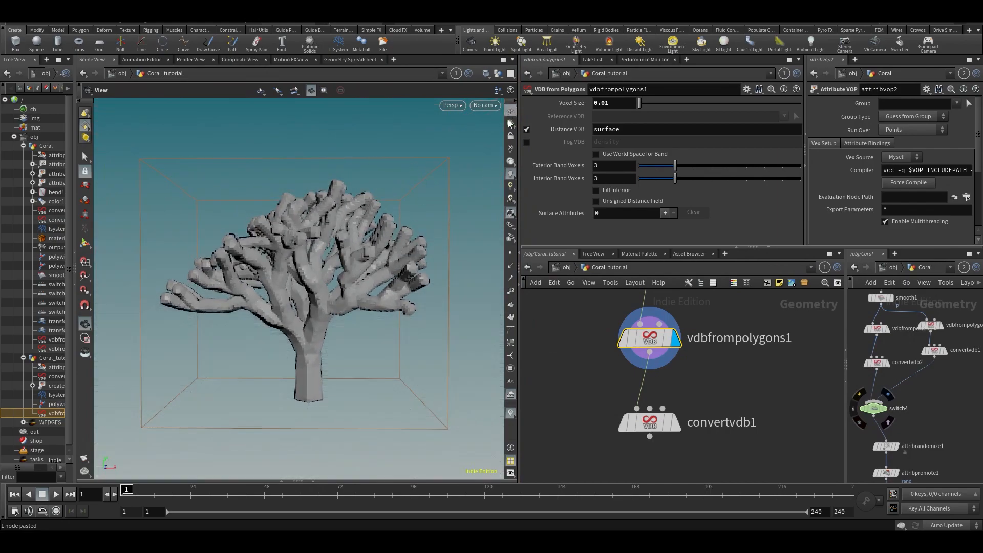
pyautogui.moveTo(313, 315)
pyautogui.mouseDown()
pyautogui.moveTo(316, 348)
pyautogui.moveTo(314, 318)
pyautogui.mouseUp()
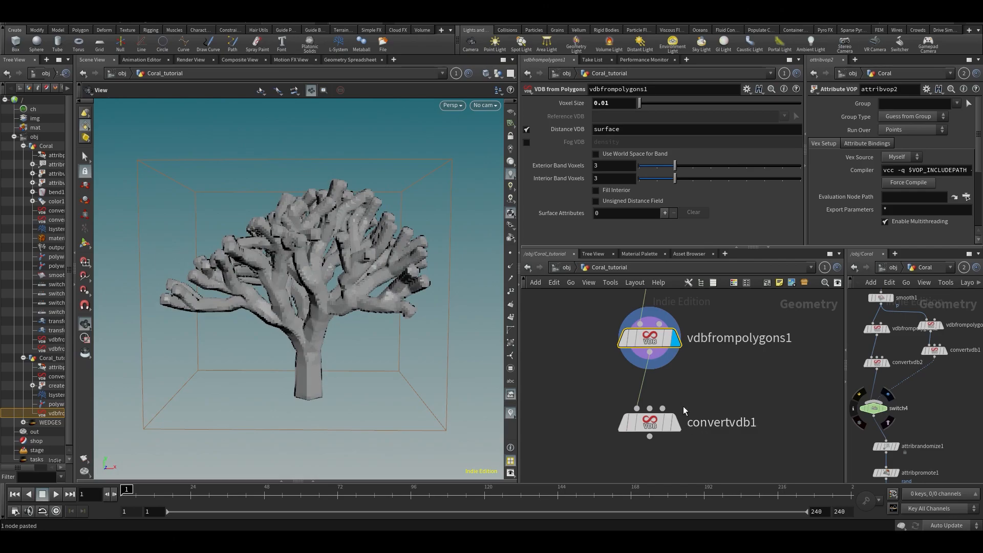
# Display convertvdb1, set Convert To to Polygons and inspect the resulting mesh up close.
pyautogui.moveTo(667, 395)
pyautogui.click(656, 422)
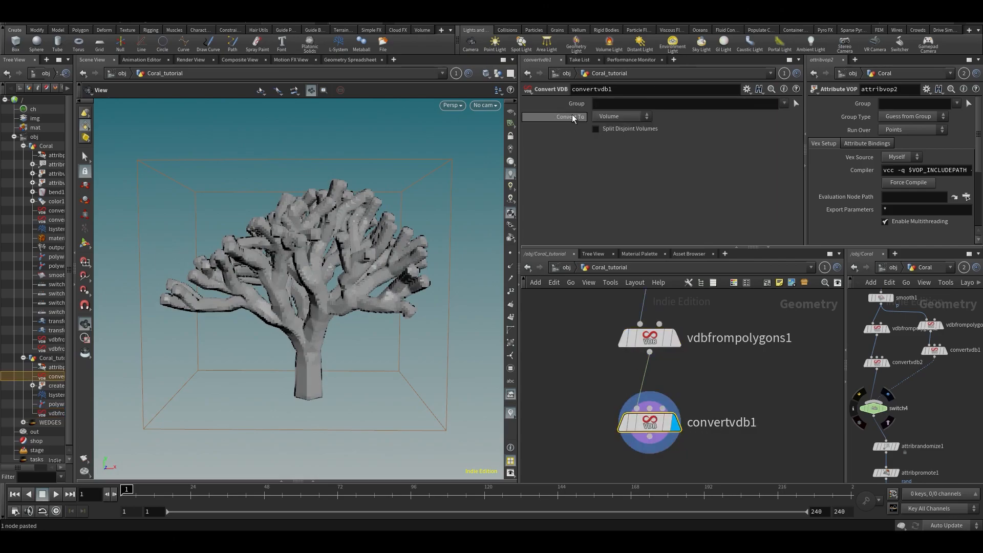
pyautogui.click(628, 117)
pyautogui.click(609, 148)
pyautogui.moveTo(266, 246); pyautogui.dragTo(309, 275)
pyautogui.scroll(3, 310, 274)
pyautogui.scroll(2, 332, 215)
pyautogui.moveTo(332, 215); pyautogui.dragTo(316, 237)
pyautogui.moveTo(397, 241); pyautogui.dragTo(356, 279)
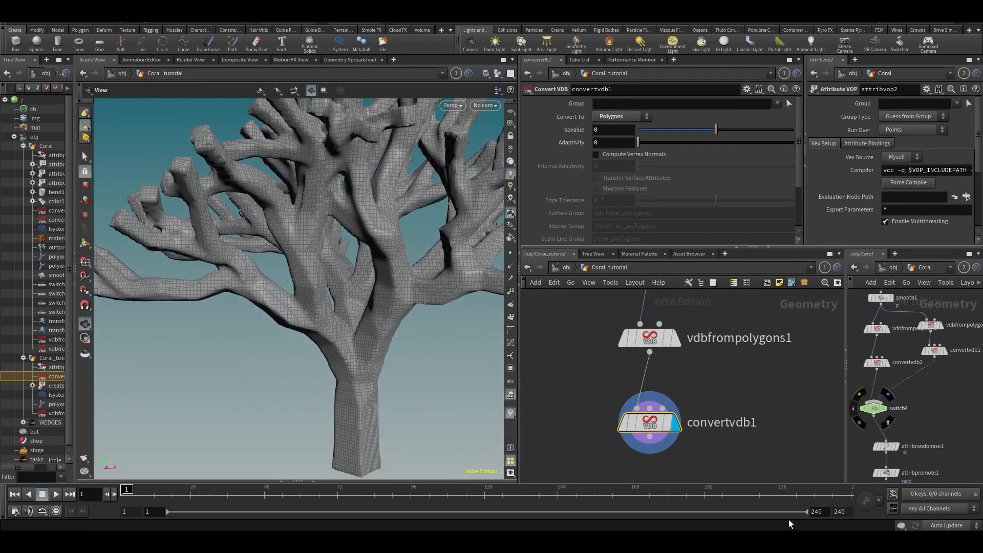
pyautogui.press('super')
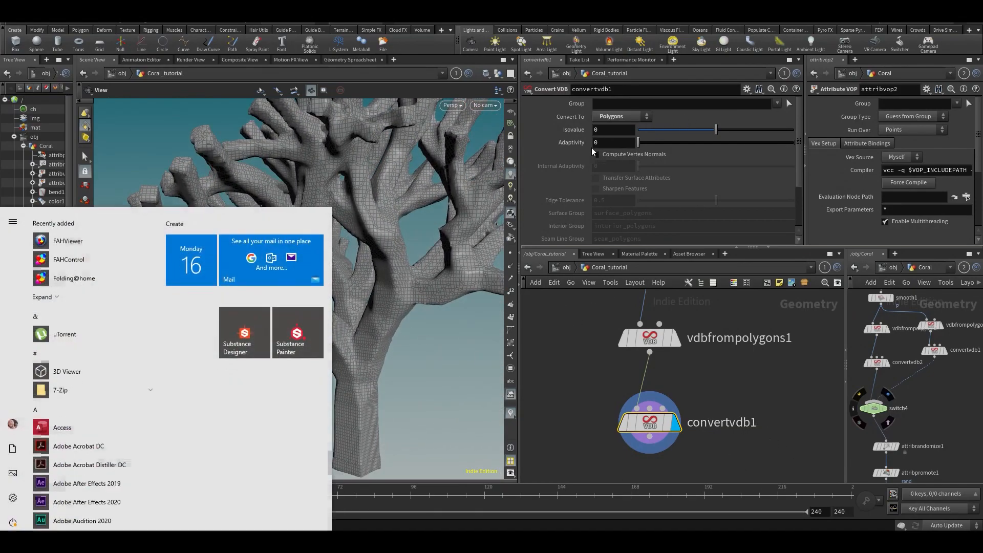
pyautogui.click(455, 283)
pyautogui.moveTo(307, 285); pyautogui.dragTo(258, 274)
pyautogui.moveTo(322, 245)
pyautogui.mouseDown()
pyautogui.moveTo(265, 248)
pyautogui.moveTo(301, 297)
pyautogui.moveTo(290, 241)
pyautogui.moveTo(326, 240)
pyautogui.mouseUp()
# Add an Attribute VOP node below convertvdb1 and open its inner network.
pyautogui.moveTo(754, 358); pyautogui.dragTo(772, 262, button='middle')
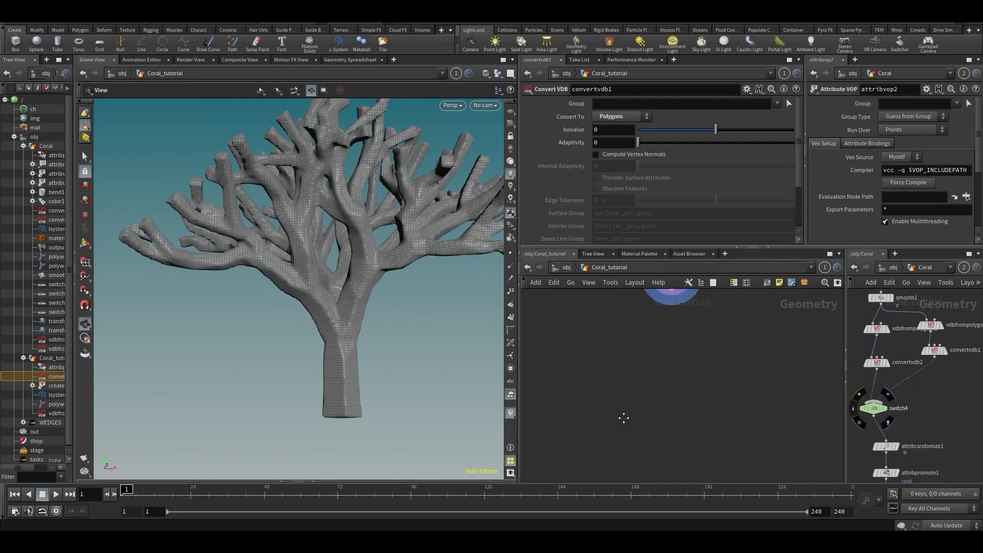
pyautogui.press('Tab')
pyautogui.write('avp')
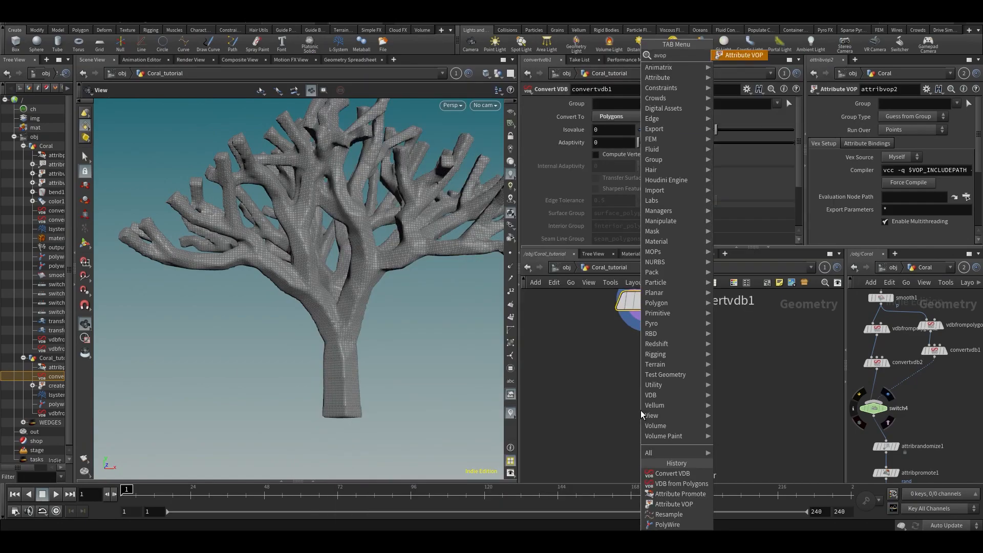
pyautogui.press('Return')
pyautogui.doubleClick(641, 365)
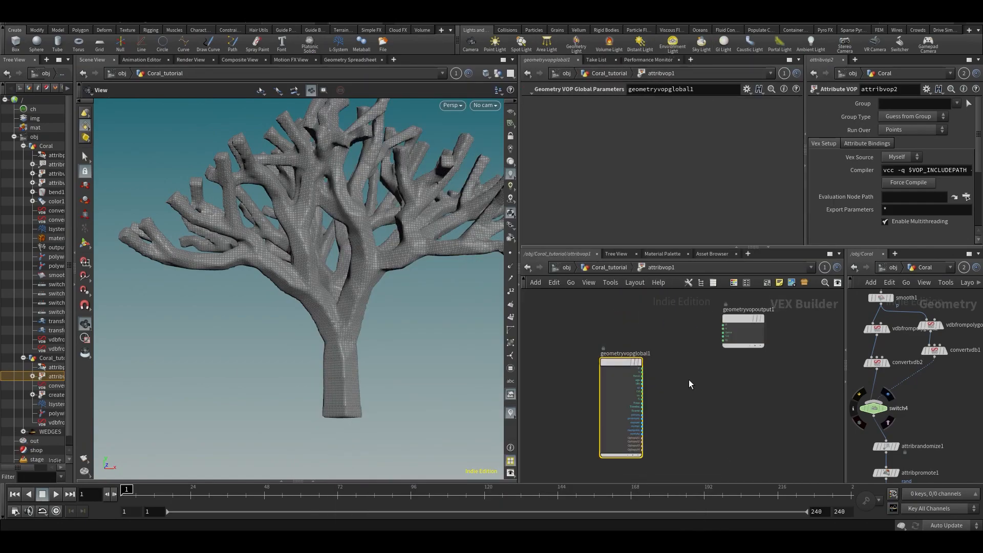
# Add a Turbulent Noise node in the VOP network and connect the global P output to its pos input.
pyautogui.press('Tab')
pyautogui.write('tur')
pyautogui.press('Return')
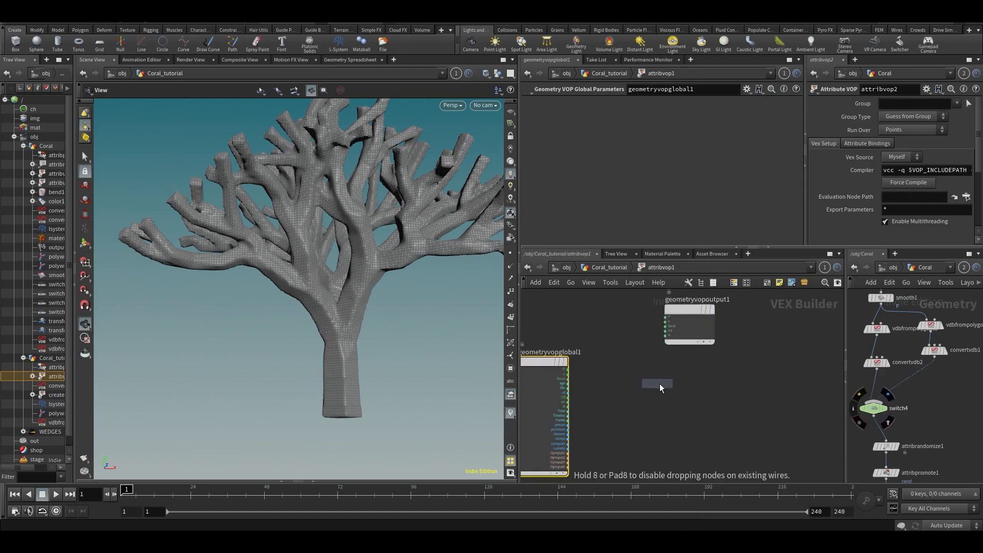
pyautogui.click(658, 384)
pyautogui.click(549, 366)
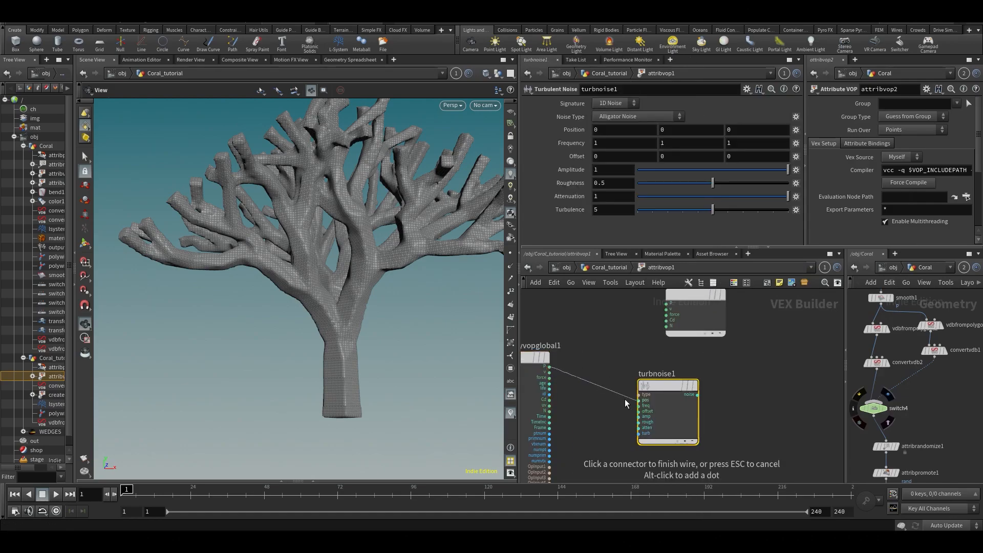
pyautogui.click(640, 400)
pyautogui.press('l')
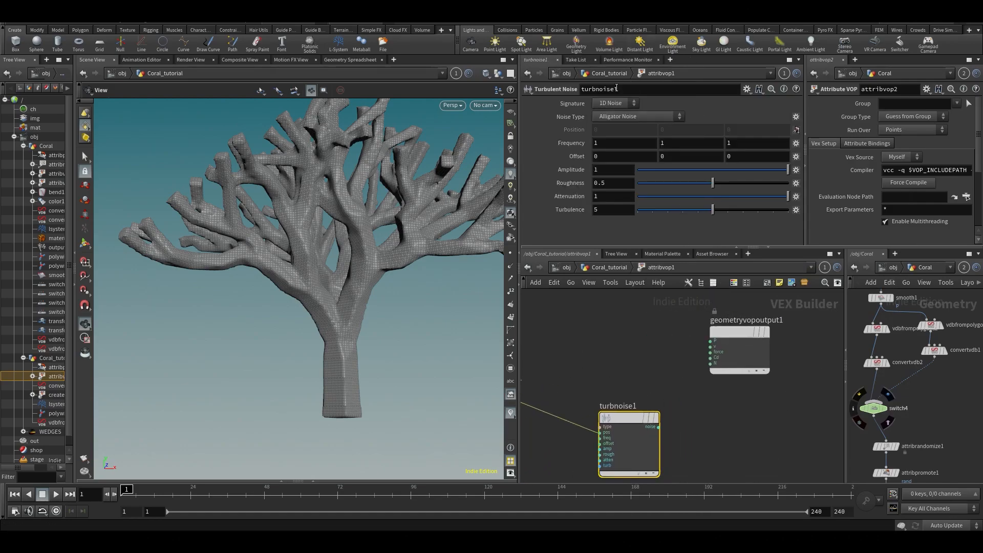
# Set the Turbulent Noise signature to 3D Noise, then add an Add node and connect the global P output to it.
pyautogui.press('Tab')
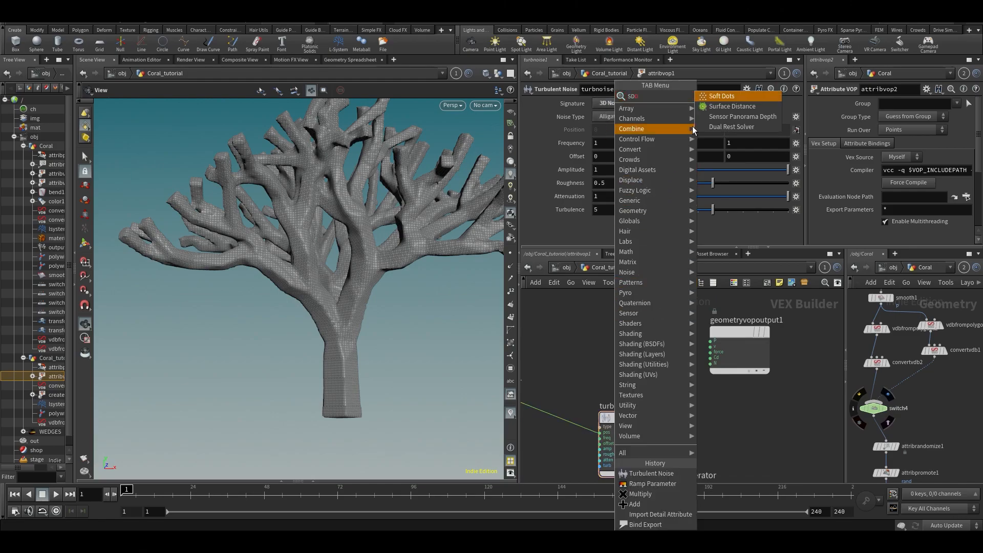
pyautogui.write('add')
pyautogui.press('Return')
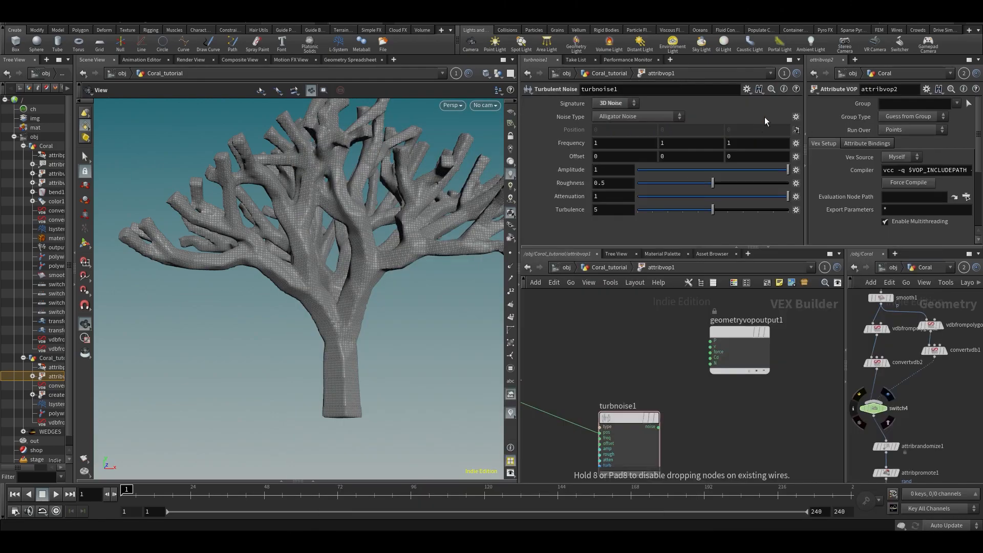
pyautogui.click(577, 308)
pyautogui.moveTo(567, 336); pyautogui.dragTo(641, 339, button='middle')
pyautogui.click(583, 401)
pyautogui.click(632, 318)
pyautogui.moveTo(727, 351); pyautogui.dragTo(676, 358, button='middle')
pyautogui.scroll(-3, 675, 354)
pyautogui.moveTo(632, 330); pyautogui.dragTo(668, 326)
pyautogui.scroll(3, 679, 432)
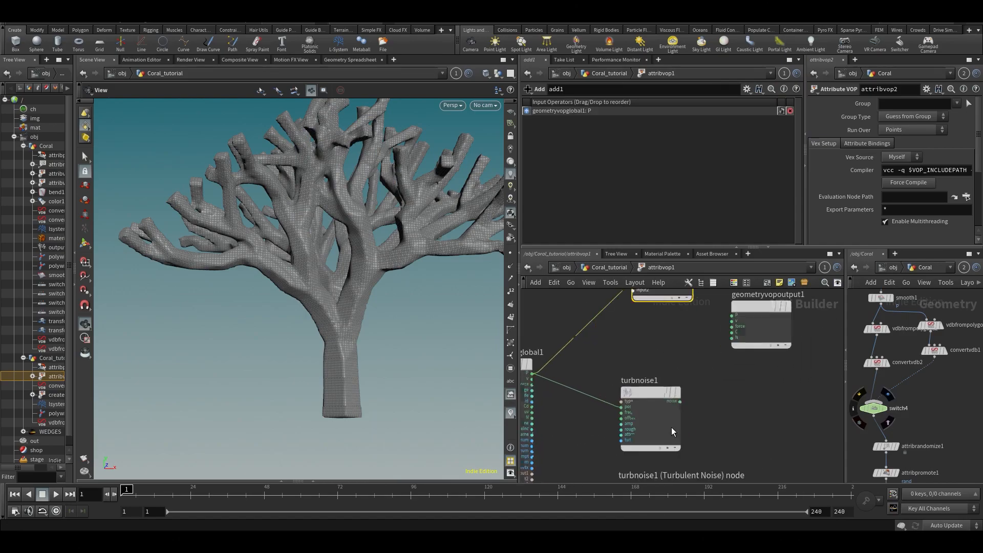
# Connect the turbnoise1 noise output to the Add node and the Add node's result to P on geometryvopoutput1.
pyautogui.click(657, 394)
pyautogui.click(680, 401)
pyautogui.moveTo(750, 369); pyautogui.dragTo(693, 395, button='middle')
pyautogui.moveTo(691, 336); pyautogui.dragTo(734, 305)
pyautogui.click(635, 311)
pyautogui.click(718, 311)
pyautogui.moveTo(582, 431); pyautogui.dragTo(652, 375, button='middle')
pyautogui.scroll(3, 603, 343)
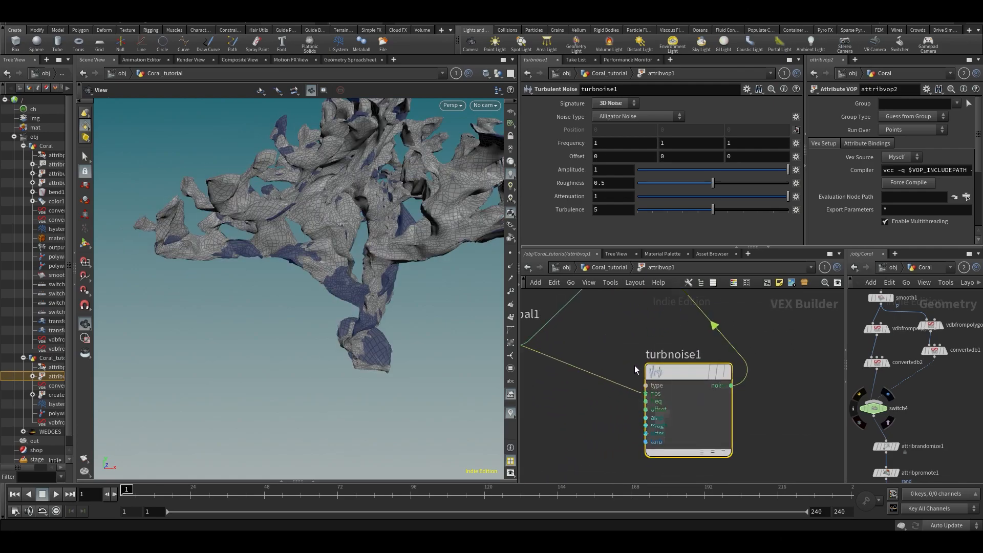
# Promote the noise type, frequency, offset, amplitude and roughness inputs of turbnoise1 to parameters.
pyautogui.middleClick(646, 385)
pyautogui.click(673, 347)
pyautogui.middleClick(646, 402)
pyautogui.click(673, 345)
pyautogui.middleClick(647, 409)
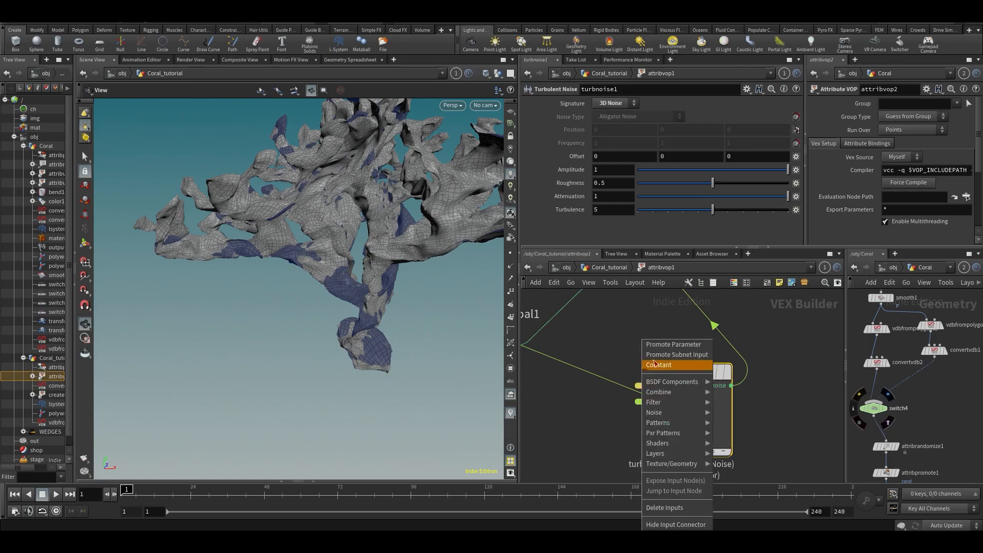
pyautogui.click(666, 345)
pyautogui.middleClick(640, 417)
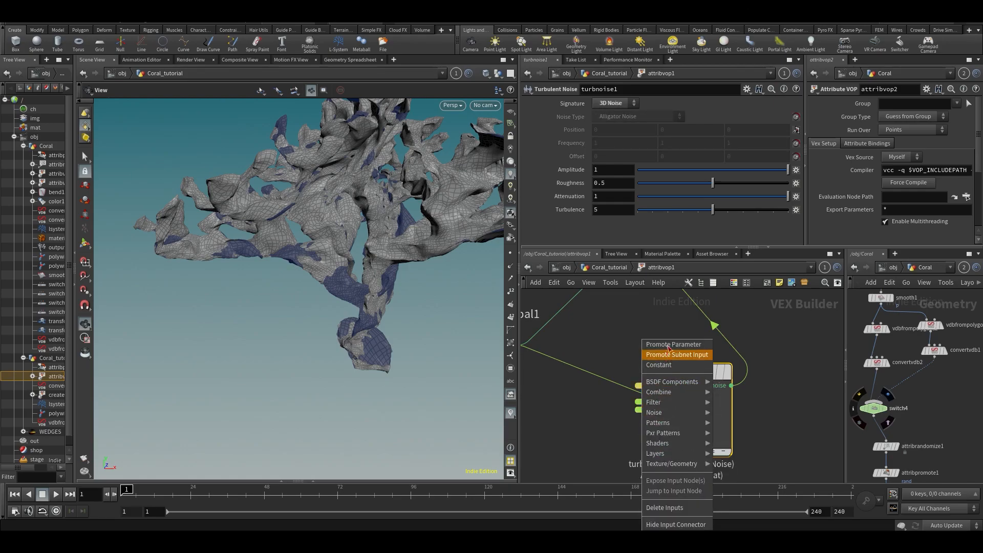
pyautogui.click(667, 345)
pyautogui.middleClick(647, 422)
pyautogui.click(669, 345)
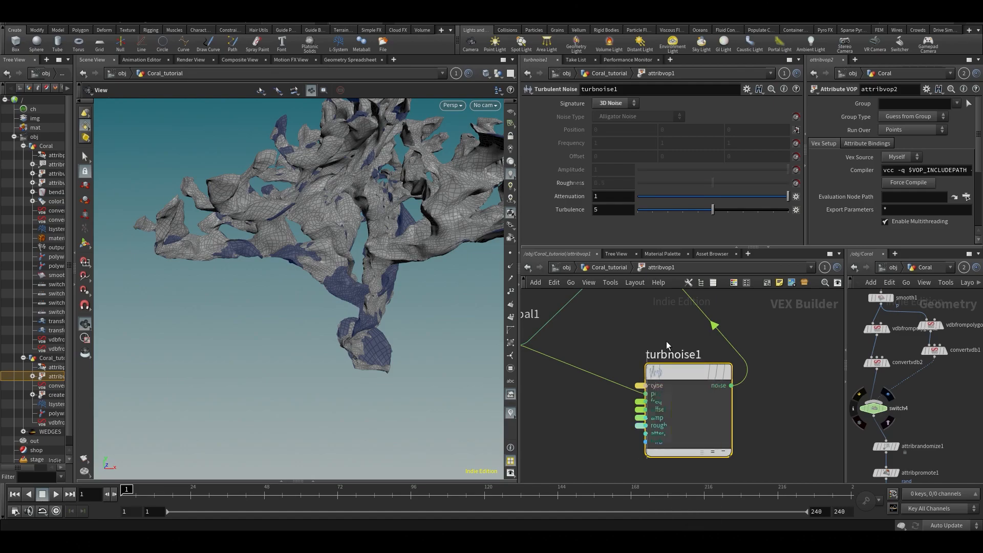
# Return to the geometry level and set attribvop1's noise frequency to 1.9, amplitude to 0.155 and roughness to 0.294.
pyautogui.press('u')
pyautogui.moveTo(744, 227)
pyautogui.mouseDown()
pyautogui.moveTo(724, 224)
pyautogui.moveTo(731, 230)
pyautogui.mouseUp()
pyautogui.moveTo(531, 196); pyautogui.dragTo(574, 186, button='middle')
pyautogui.moveTo(739, 230); pyautogui.dragTo(684, 240)
# Set attribvop1's Noise Type to Simplex Noise, undoing and reapplying it to compare the coral surface.
pyautogui.click(609, 189)
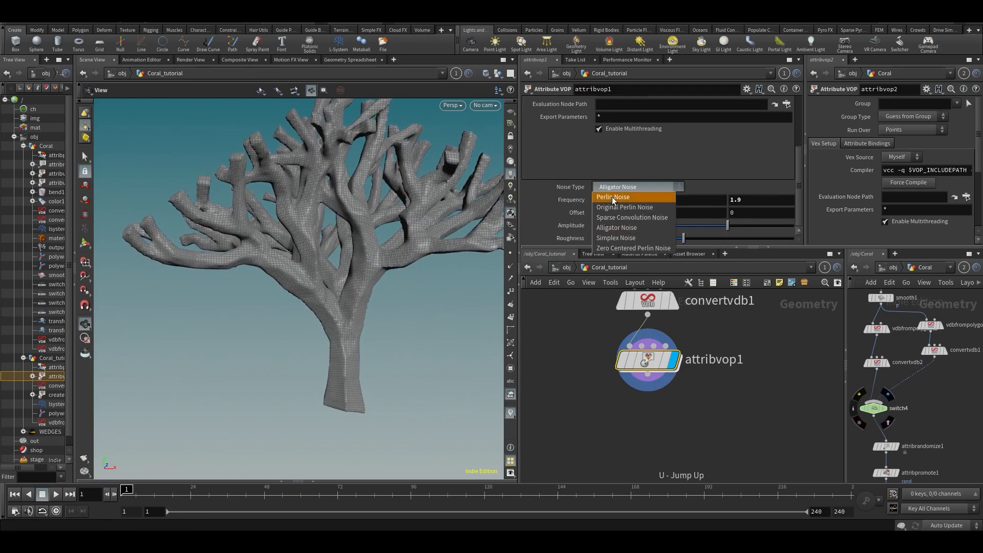
pyautogui.click(618, 238)
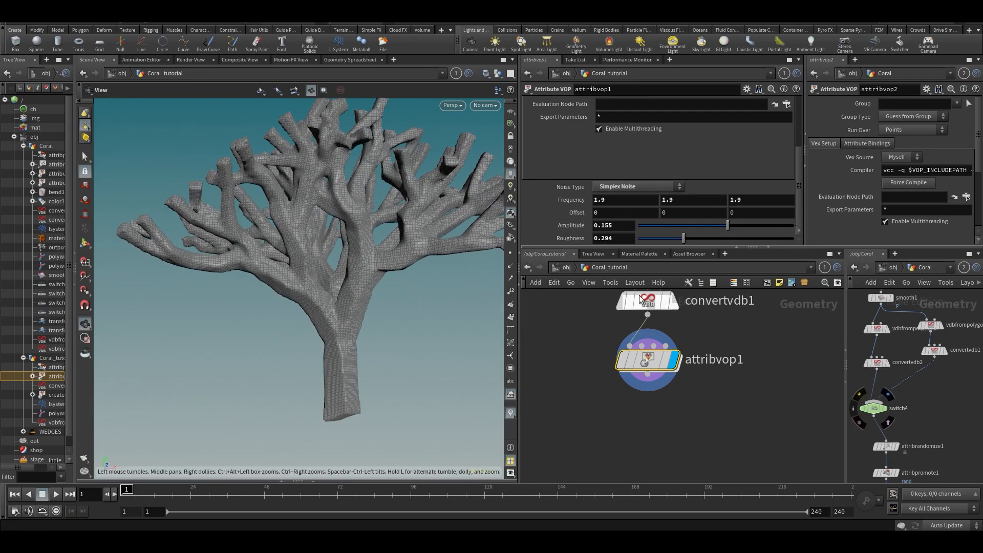
pyautogui.hotkey('ctrl', 'z')
pyautogui.moveTo(576, 226); pyautogui.dragTo(596, 228, button='middle')
pyautogui.hotkey('ctrl', 'z')
pyautogui.click(637, 186)
pyautogui.click(617, 237)
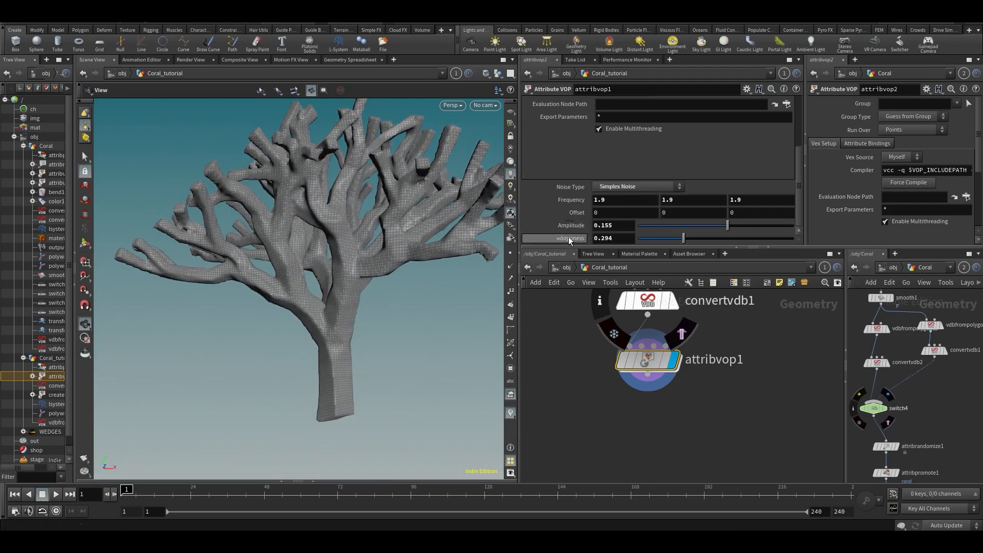
# Set attribvop1's noise frequency to 6.6 on all axes and its amplitude to 0.076, checking the coral from other angles.
pyautogui.moveTo(570, 200); pyautogui.dragTo(807, 210, button='middle')
pyautogui.moveTo(719, 229)
pyautogui.mouseDown()
pyautogui.moveTo(739, 224)
pyautogui.moveTo(720, 226)
pyautogui.moveTo(721, 236)
pyautogui.mouseUp()
pyautogui.moveTo(477, 231); pyautogui.dragTo(432, 215)
pyautogui.moveTo(432, 215); pyautogui.dragTo(374, 252, button='right')
pyautogui.moveTo(373, 251)
pyautogui.mouseDown()
pyautogui.moveTo(405, 258)
pyautogui.moveTo(385, 260)
pyautogui.mouseUp()
pyautogui.moveTo(720, 226); pyautogui.dragTo(722, 227)
# Show the settings of bend1 in the reference Coral network and add a Bend node below attribvop1 in Coral_tutorial.
pyautogui.moveTo(889, 400); pyautogui.dragTo(922, 267, button='middle')
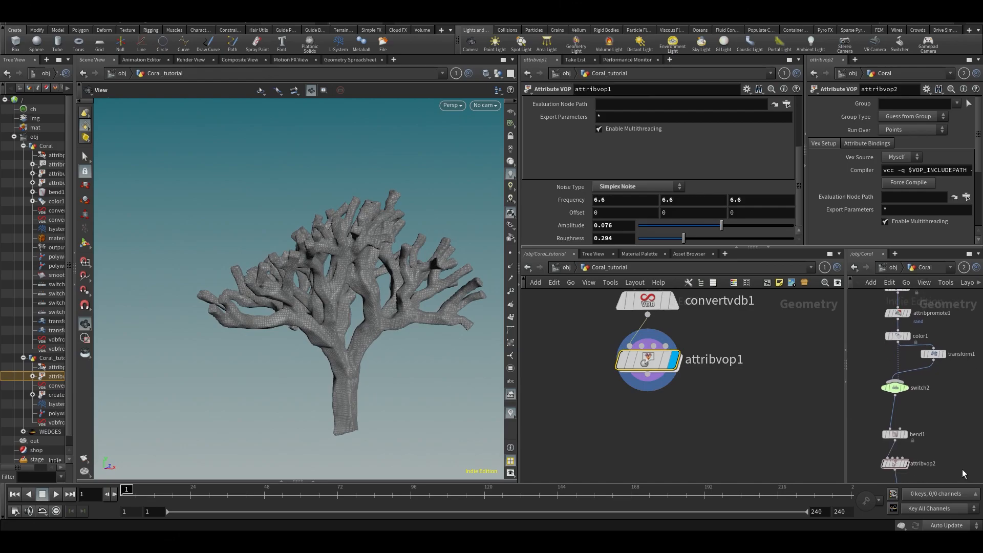
pyautogui.moveTo(940, 426); pyautogui.dragTo(936, 364, button='middle')
pyautogui.click(891, 378)
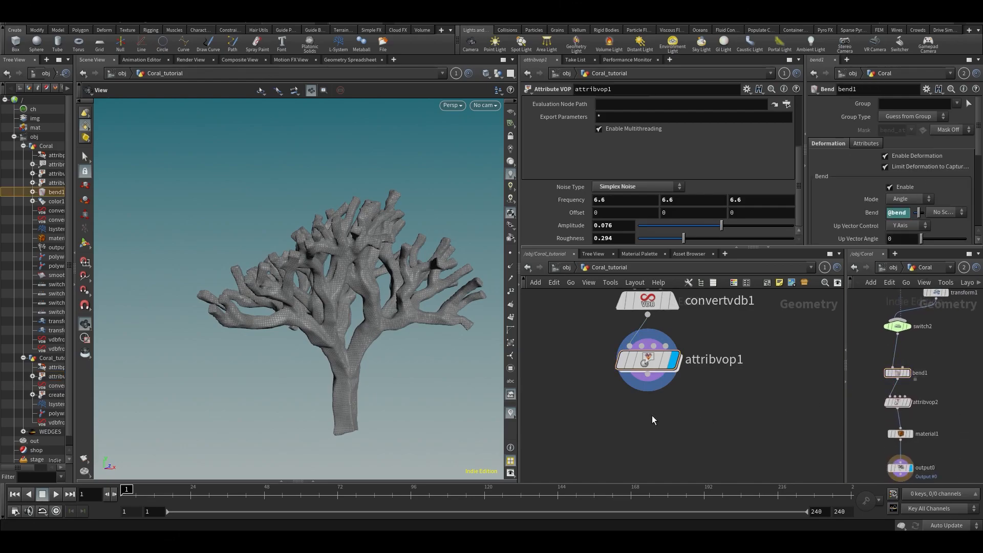
pyautogui.press('Tab')
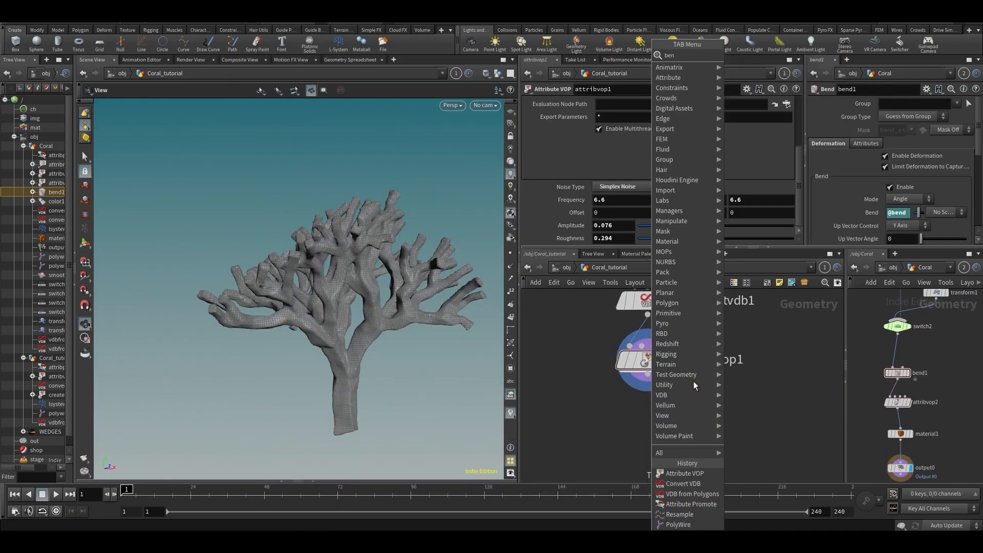
pyautogui.click(693, 381)
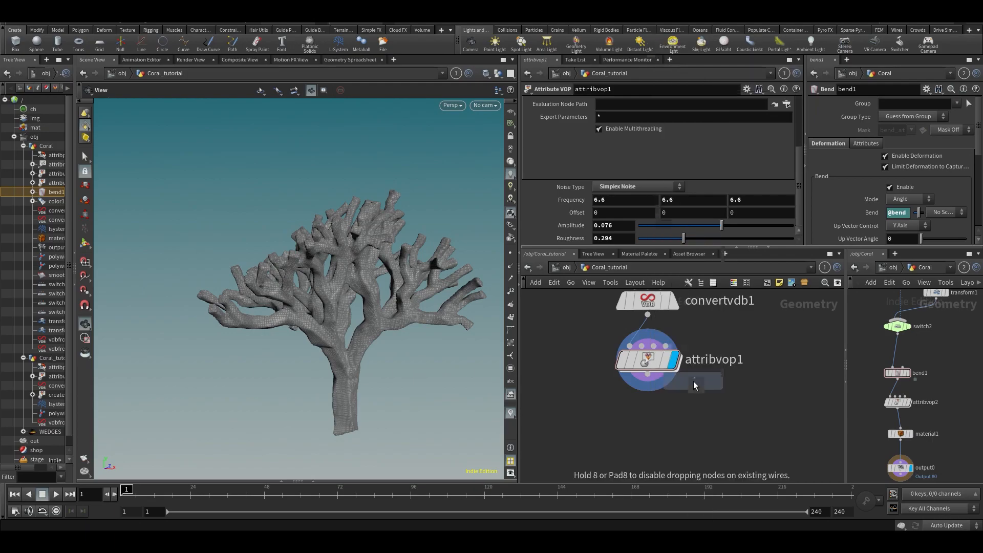
pyautogui.click(654, 441)
# Connect attribvop1's output to the new Bend node's first input and display the Bend node.
pyautogui.scroll(-4, 852, 201)
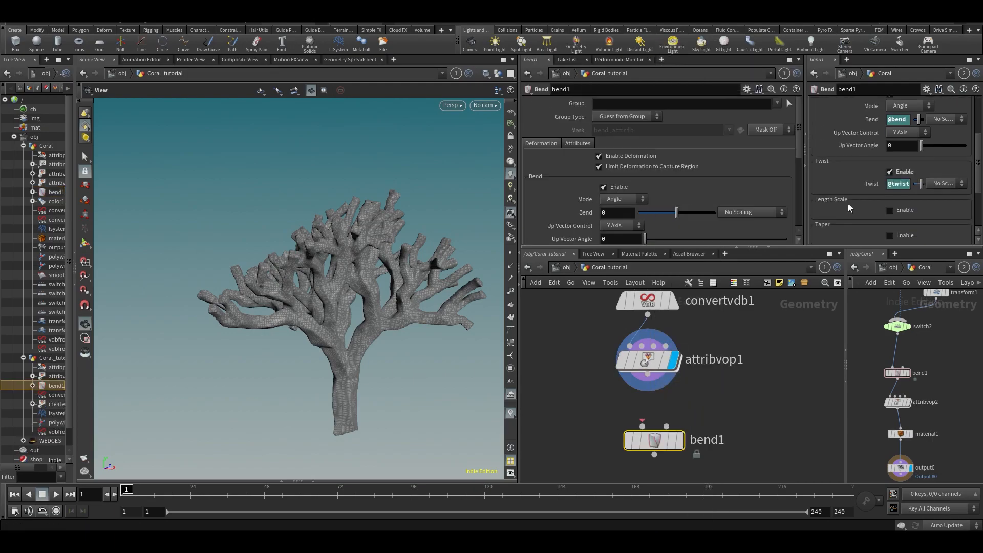
pyautogui.moveTo(656, 441); pyautogui.dragTo(649, 441)
pyautogui.click(647, 374)
pyautogui.click(636, 426)
pyautogui.click(685, 412)
# Change the Y and Z components of the Capture Direction on Coral_tutorial's bend1.
pyautogui.scroll(-3, 566, 195)
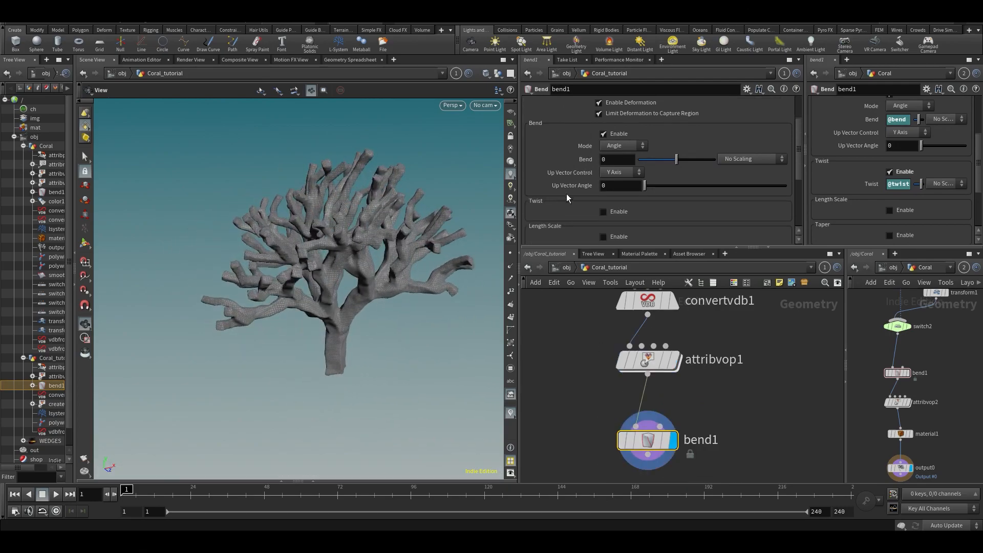
pyautogui.scroll(-3, 576, 200)
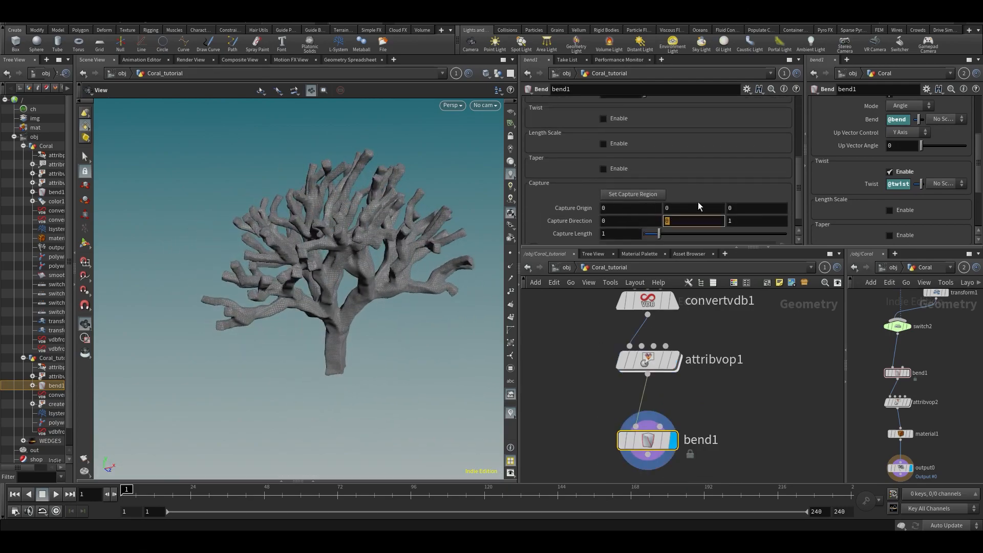
pyautogui.press('Tab')
pyautogui.press('Return')
pyautogui.scroll(10, 696, 122)
pyautogui.scroll(-10, 688, 149)
pyautogui.scroll(3, 672, 163)
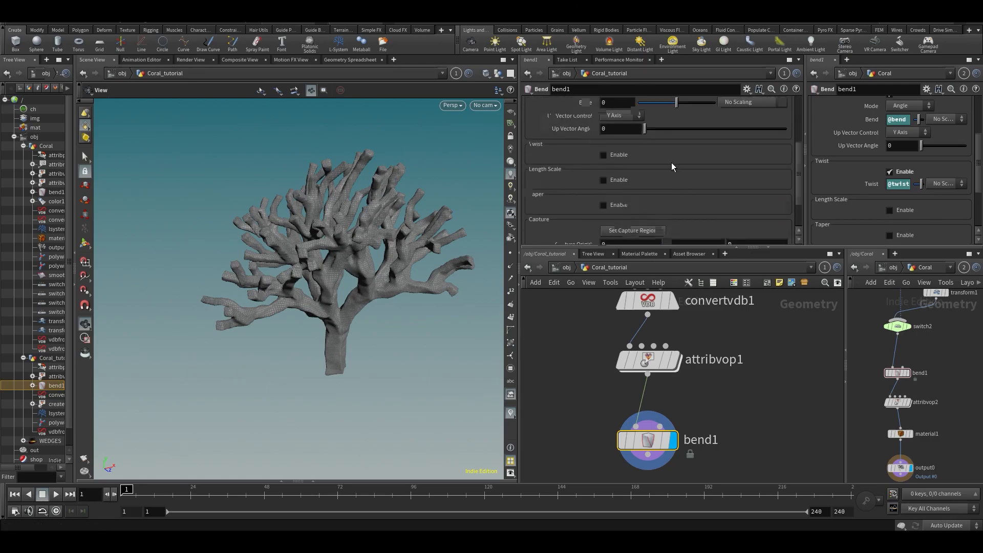
# Undo a trial bend, enable Twist at 29 on bend1 and save the scene, inspecting the twisted coral.
pyautogui.moveTo(678, 161)
pyautogui.mouseDown()
pyautogui.moveTo(662, 165)
pyautogui.moveTo(682, 157)
pyautogui.mouseUp()
pyautogui.hotkey('ctrl', 'z')
pyautogui.hotkey('ctrl', 's')
pyautogui.moveTo(391, 259); pyautogui.dragTo(287, 233)
pyautogui.moveTo(228, 235); pyautogui.dragTo(311, 174)
# Examine the color1 attribute ramp and the attribpromote1 settings in the reference Coral network.
pyautogui.moveTo(962, 404); pyautogui.dragTo(936, 471, button='middle')
pyautogui.scroll(2, 878, 380)
pyautogui.moveTo(920, 400); pyautogui.dragTo(922, 395, button='middle')
pyautogui.scroll(-1, 922, 399)
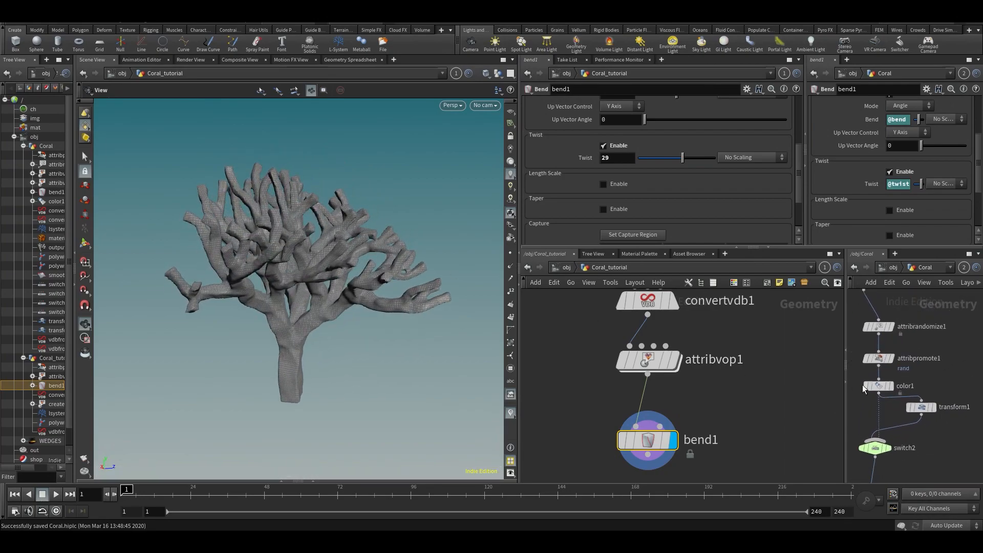
pyautogui.click(871, 386)
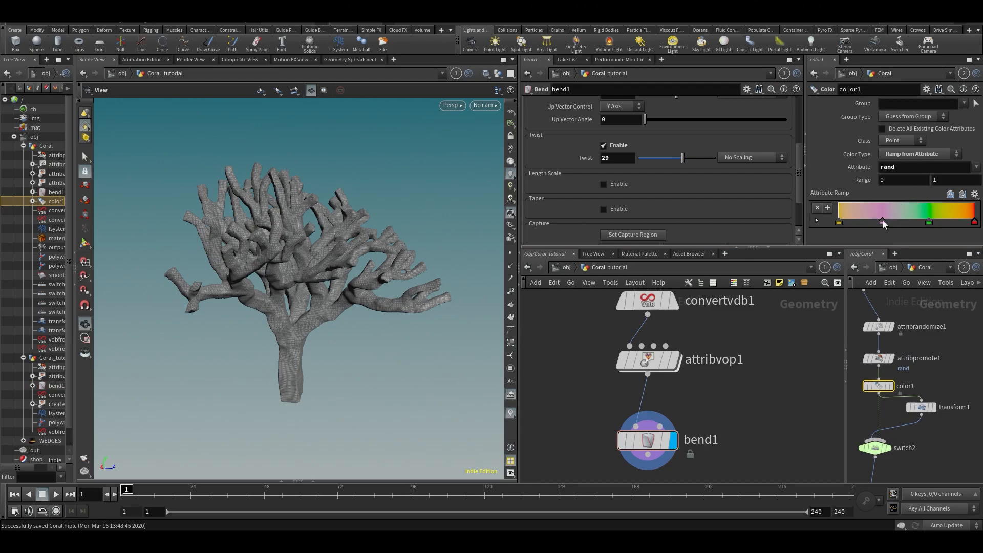
pyautogui.moveTo(909, 368)
pyautogui.mouseDown(button='middle')
pyautogui.moveTo(918, 301)
pyautogui.moveTo(891, 309)
pyautogui.moveTo(895, 353)
pyautogui.moveTo(919, 365)
pyautogui.moveTo(902, 386)
pyautogui.mouseUp(button='middle')
pyautogui.click(895, 350)
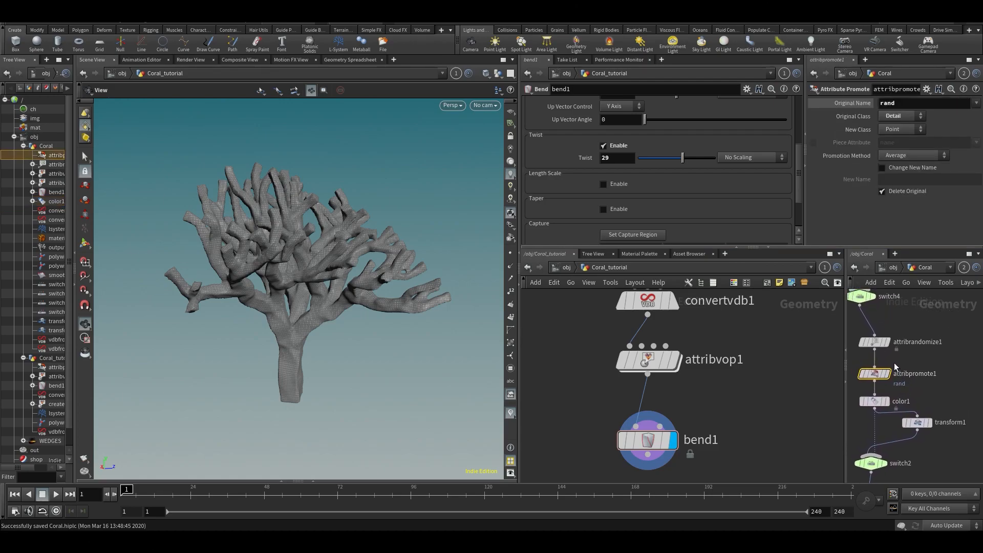
pyautogui.moveTo(286, 259); pyautogui.dragTo(310, 262)
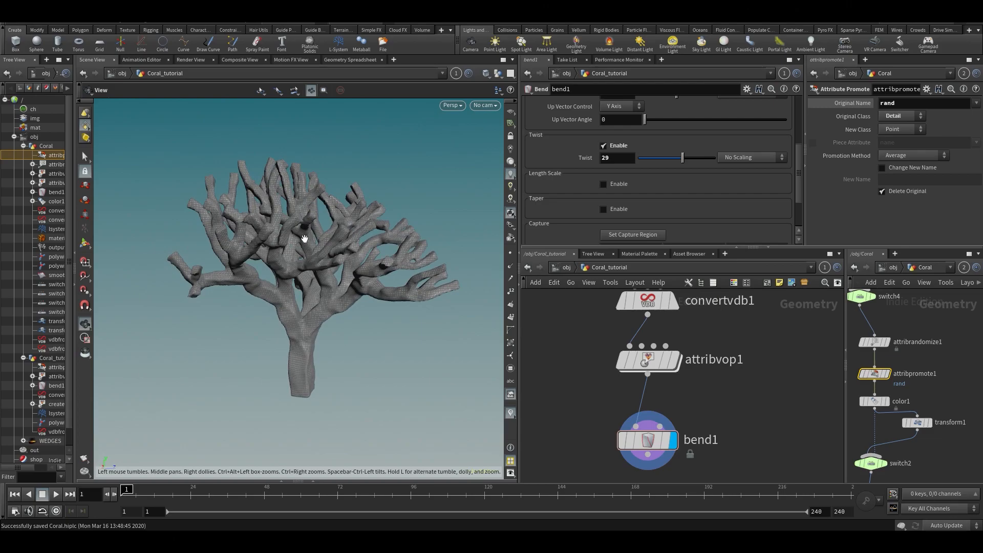
pyautogui.click(875, 402)
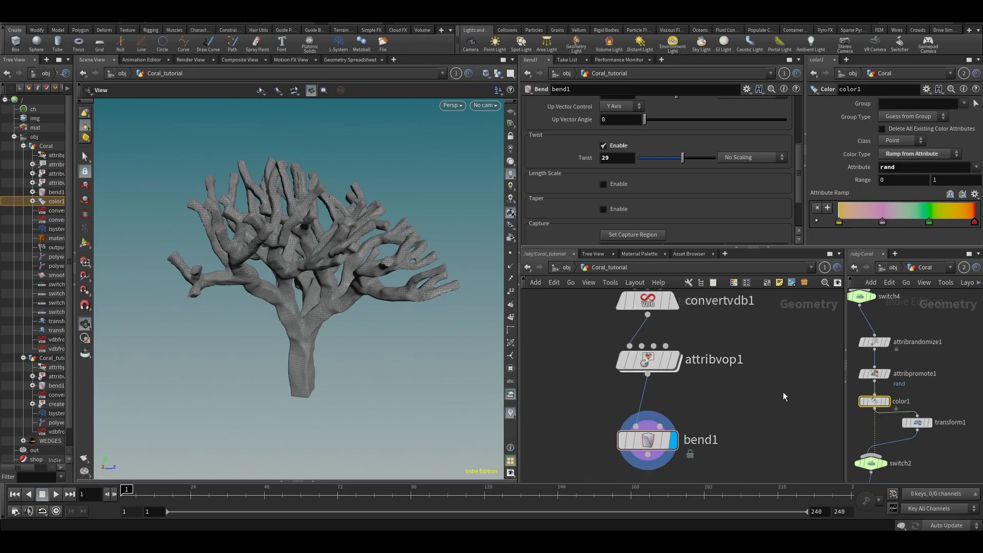
# Add an Attribute Randomize node below bend1 in Coral_tutorial and display it.
pyautogui.press('Tab')
pyautogui.write('RAND')
pyautogui.press('Return')
pyautogui.press('Return')
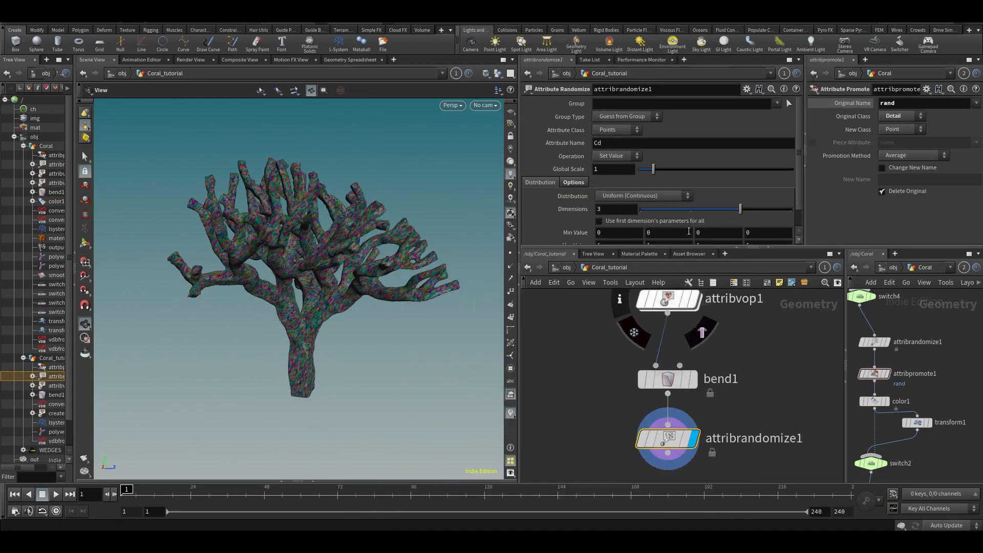
# Set attribrandomize1's Attribute Class to Detail and its Attribute Name to RAND.
pyautogui.scroll(-1, 619, 180)
pyautogui.click(607, 109)
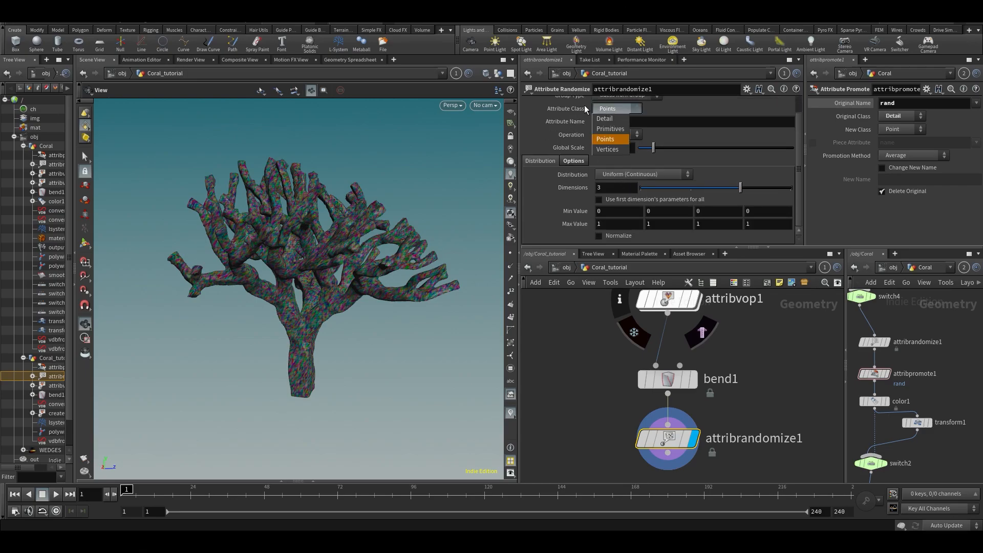
pyautogui.click(605, 118)
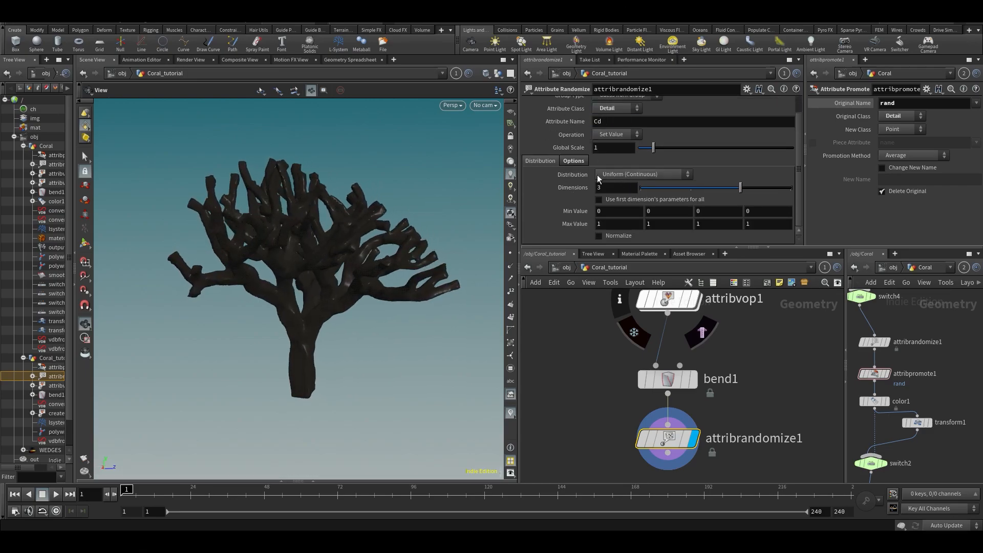
pyautogui.doubleClick(613, 120)
pyautogui.write('RAND')
pyautogui.press('Return')
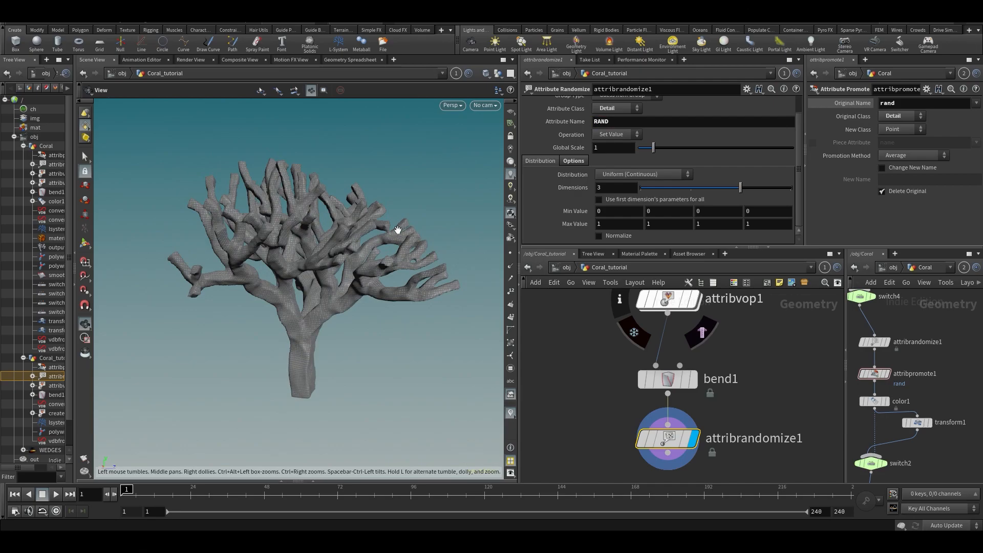
# Reduce attribrandomize1's Dimensions to 1 while checking RAND in the geometry spreadsheet, and return to the 3D view.
pyautogui.click(342, 60)
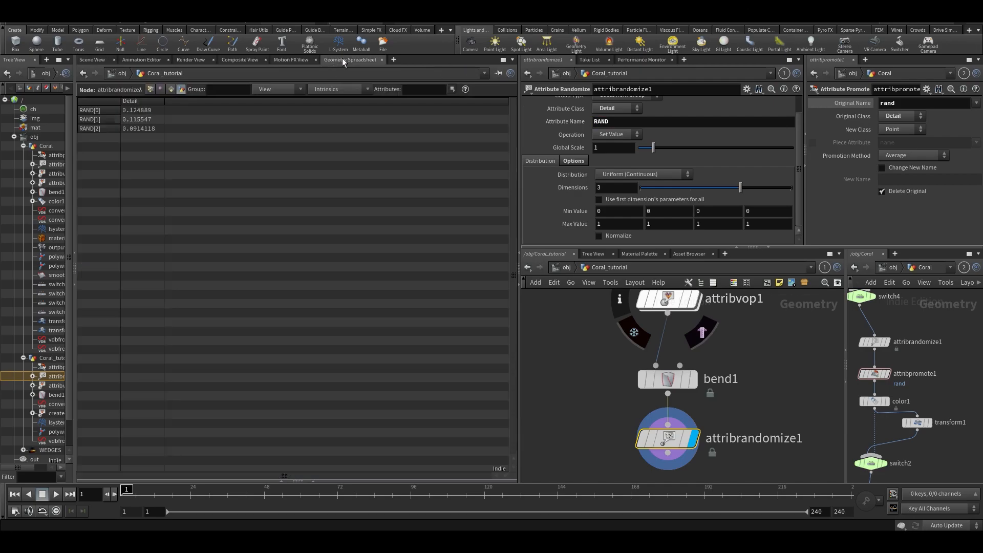
pyautogui.moveTo(741, 187); pyautogui.dragTo(643, 187)
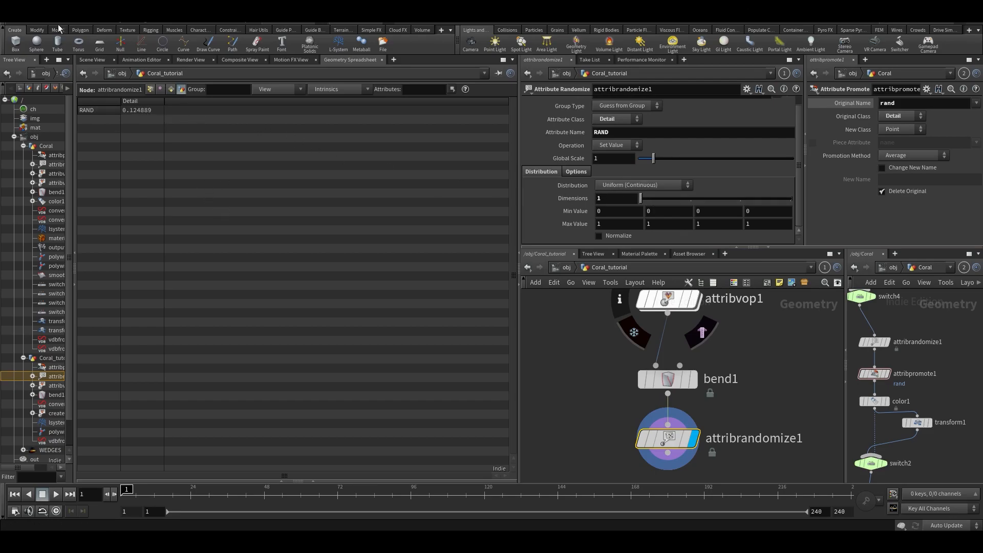
pyautogui.click(91, 59)
pyautogui.moveTo(316, 274); pyautogui.dragTo(356, 334)
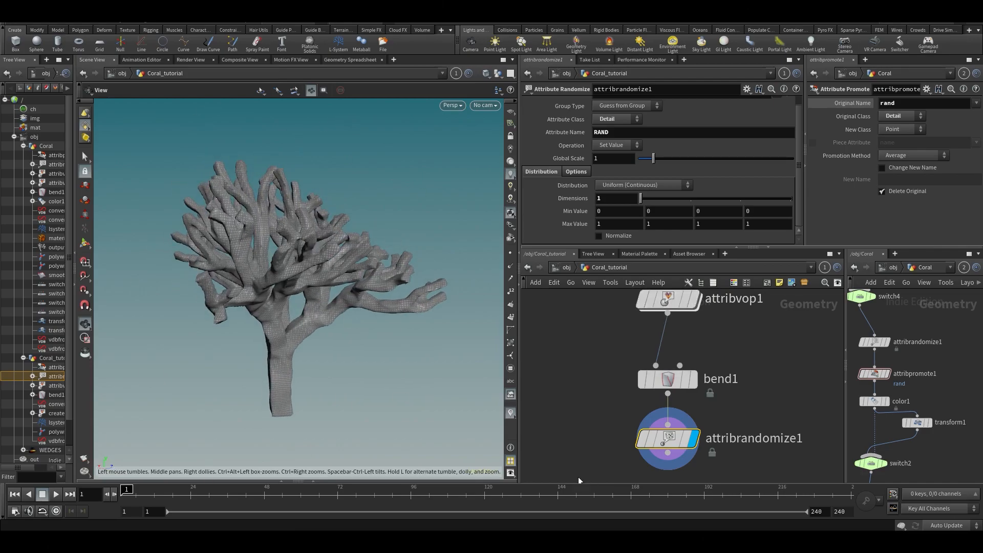
# Add an Attribute Promote node below attribrandomize1 and set its Original Class to Detail with Point as the new class.
pyautogui.moveTo(580, 479); pyautogui.dragTo(572, 438, button='middle')
pyautogui.press('Tab')
pyautogui.write('APR')
pyautogui.press('Down')
pyautogui.press('Down')
pyautogui.press('Down')
pyautogui.press('Down')
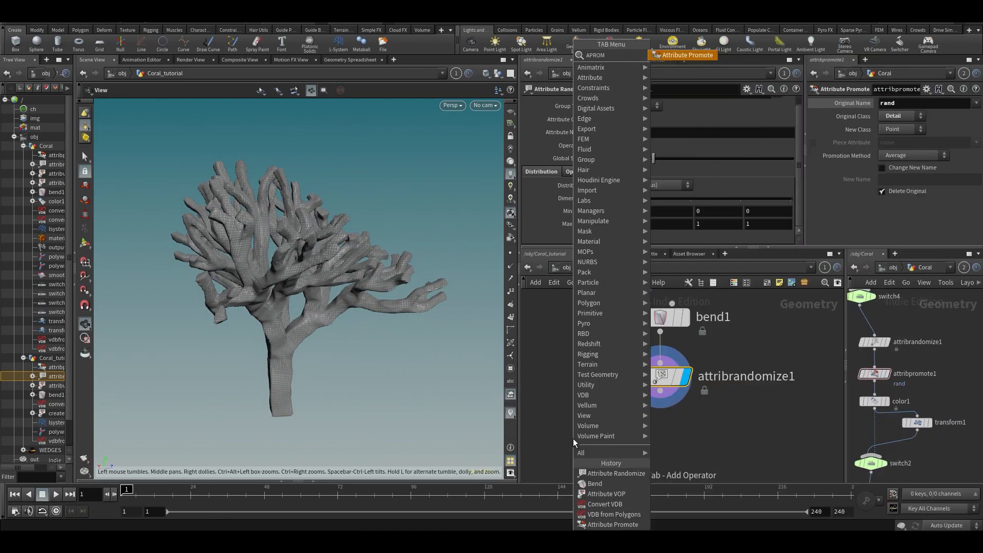
pyautogui.press('Return')
pyautogui.click(614, 117)
pyautogui.click(614, 127)
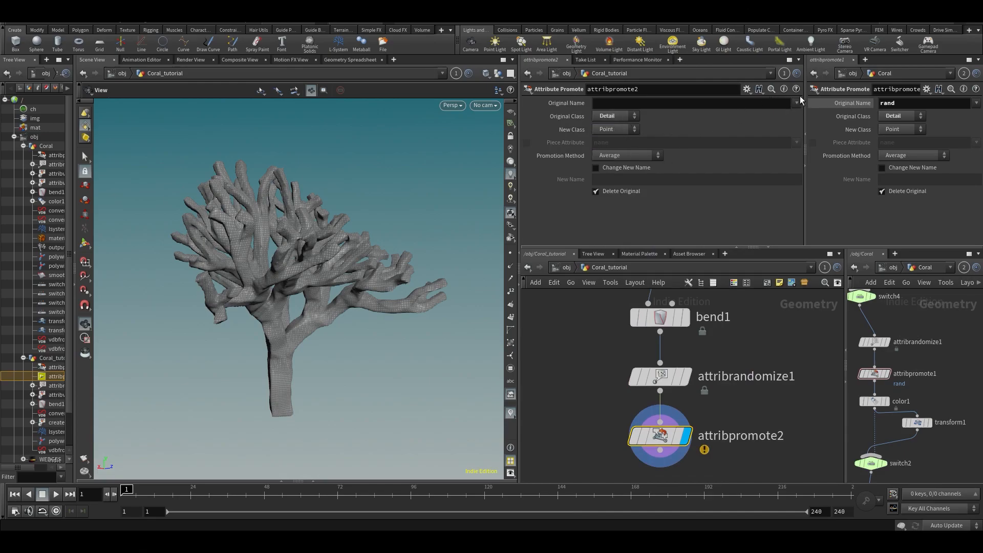
# Set attribpromote2's Original Name to rand.
pyautogui.click(802, 114)
pyautogui.click(668, 105)
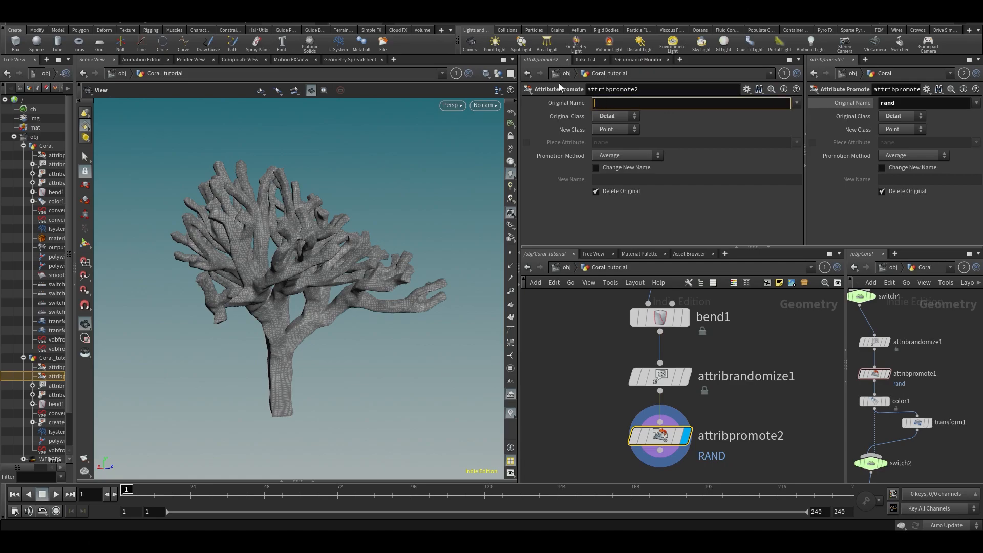
pyautogui.press('Return')
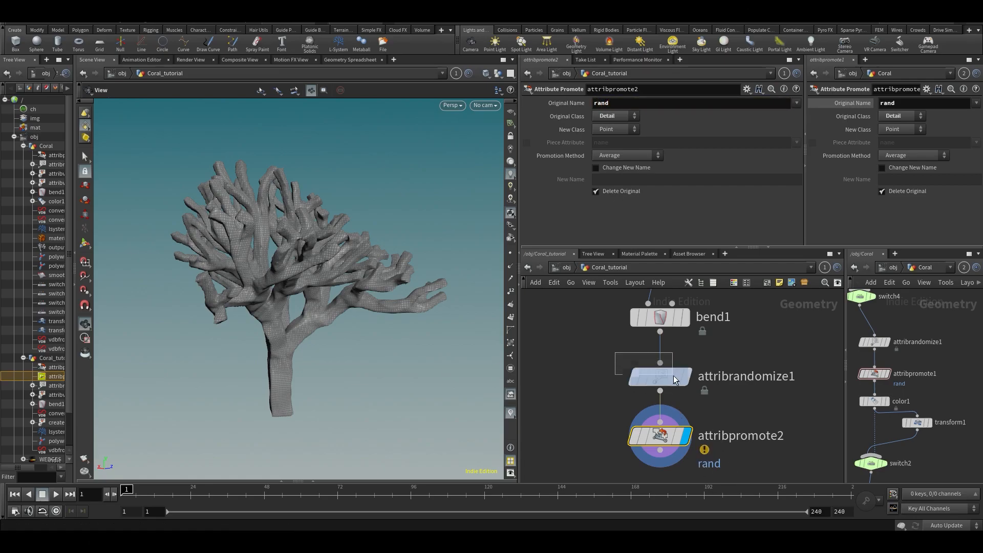
# Rename attribrandomize1's attribute to lowercase rand and reselect attribpromote2.
pyautogui.moveTo(673, 378); pyautogui.dragTo(674, 379)
pyautogui.press('BackSpace')
pyautogui.press('BackSpace')
pyautogui.press('BackSpace')
pyautogui.press('BackSpace')
pyautogui.write('rand')
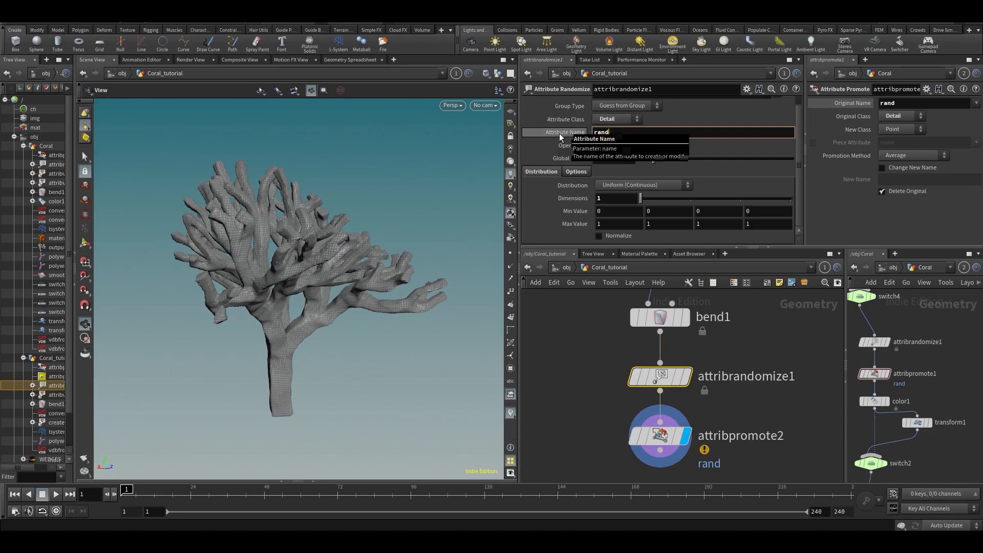
pyautogui.press('Return')
pyautogui.click(660, 435)
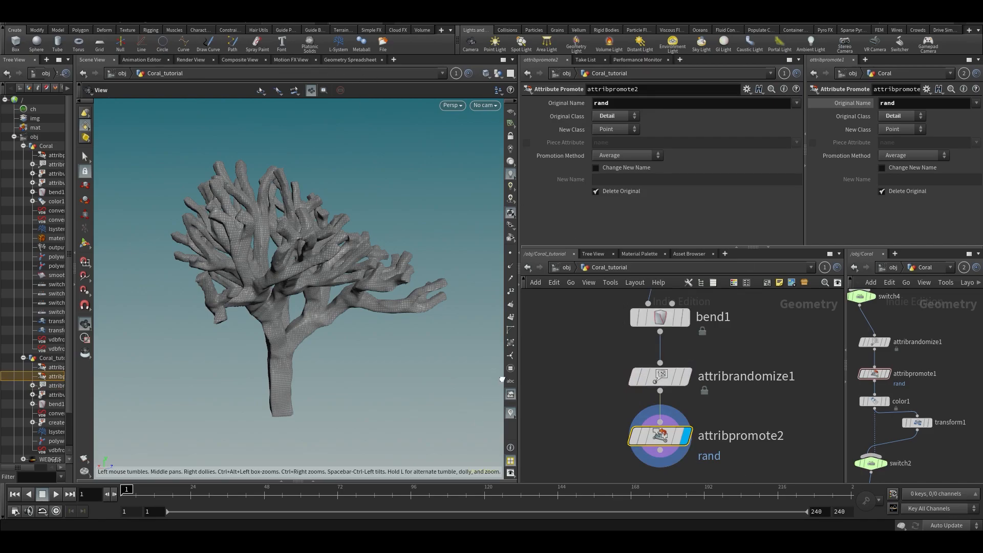
# Check attribpromote2's rand values among the point attributes in the geometry spreadsheet, and return to the 3D view.
pyautogui.moveTo(380, 297); pyautogui.dragTo(429, 254)
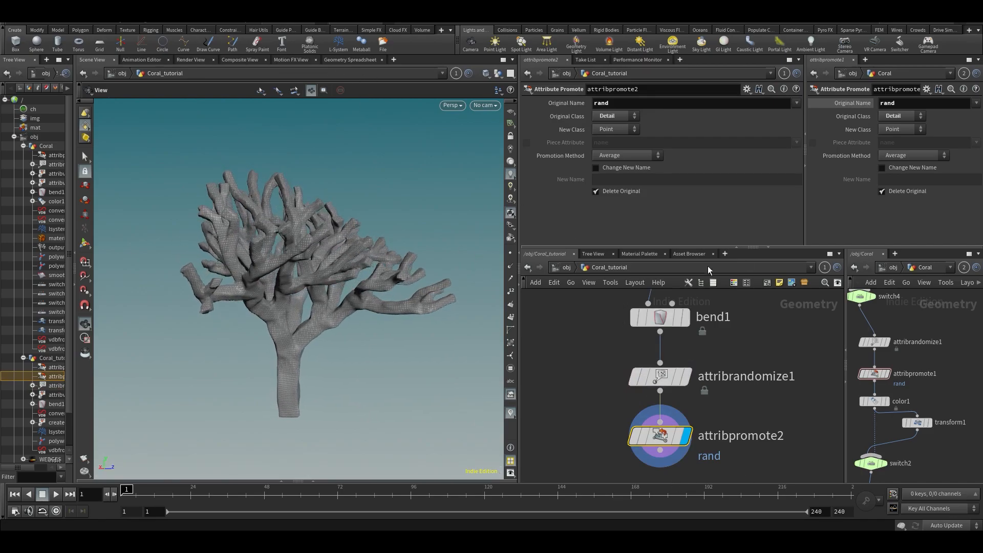
pyautogui.click(354, 58)
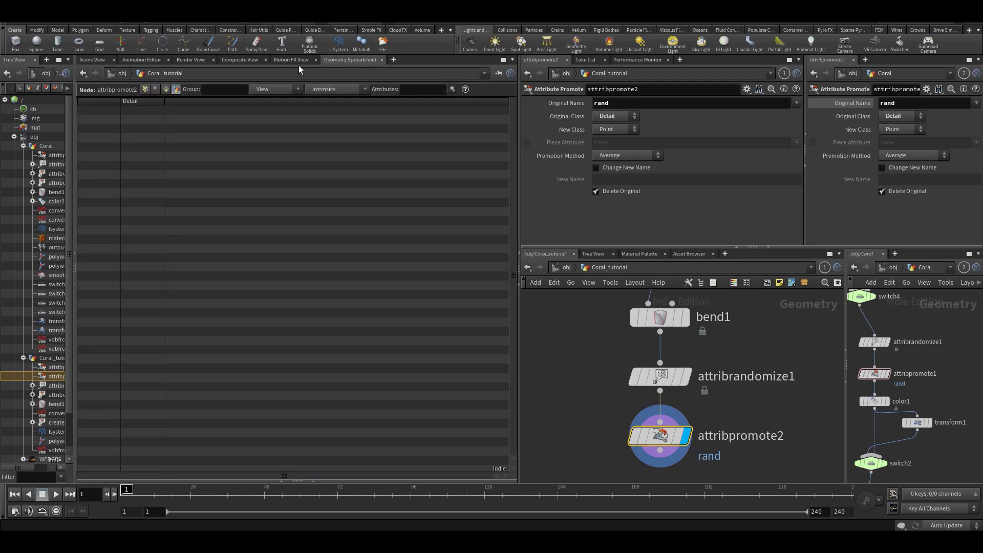
pyautogui.click(148, 89)
pyautogui.click(263, 105)
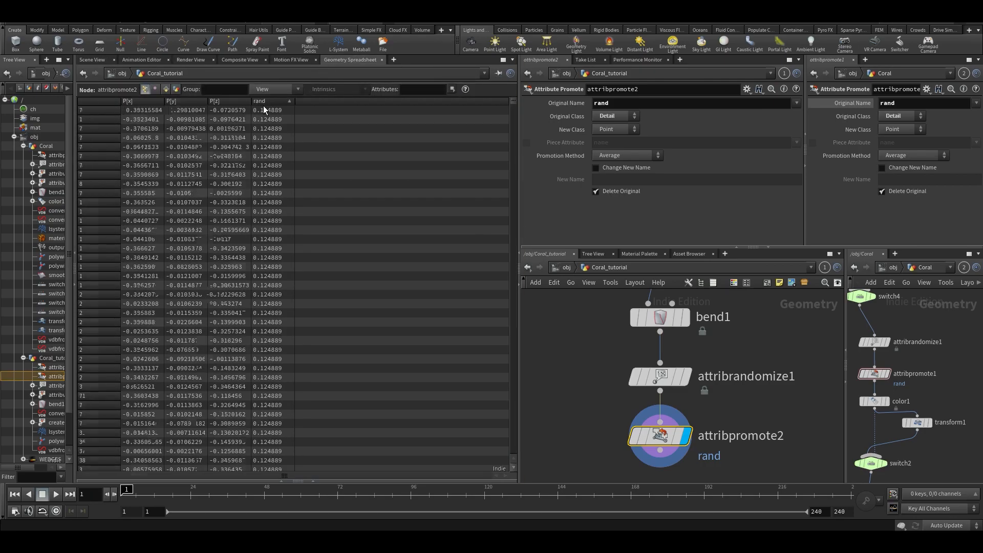
pyautogui.click(92, 59)
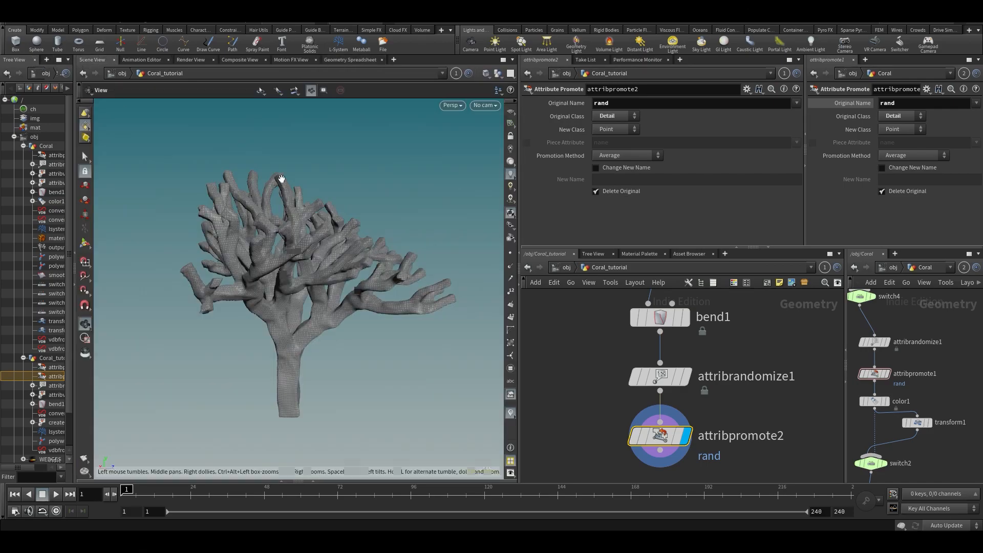
pyautogui.moveTo(594, 405)
pyautogui.mouseDown(button='middle')
pyautogui.moveTo(604, 337)
pyautogui.moveTo(589, 410)
pyautogui.mouseUp(button='middle')
pyautogui.moveTo(349, 284); pyautogui.dragTo(389, 294)
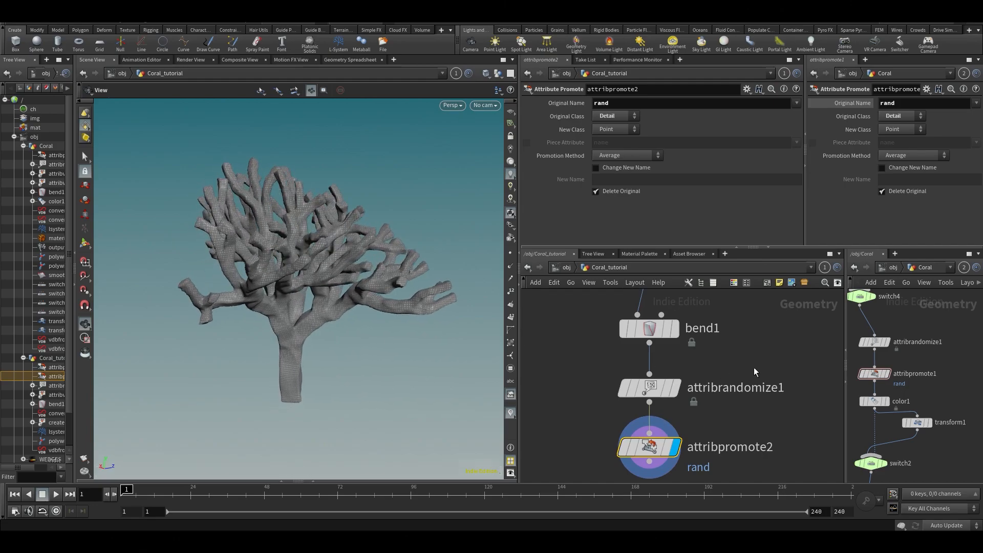
# Vary attribrandomize1's Global Seed through about 2.73 and 2.8 while comparing attribpromote2's rand values in the geometry spreadsheet, and return to the 3D view.
pyautogui.click(654, 385)
pyautogui.click(576, 172)
pyautogui.moveTo(656, 214); pyautogui.dragTo(681, 216)
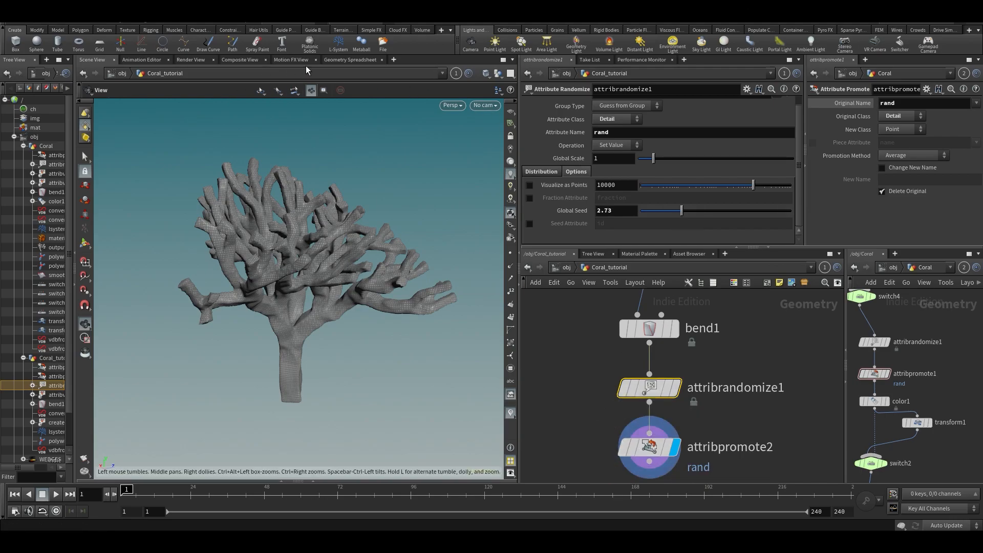
pyautogui.click(331, 59)
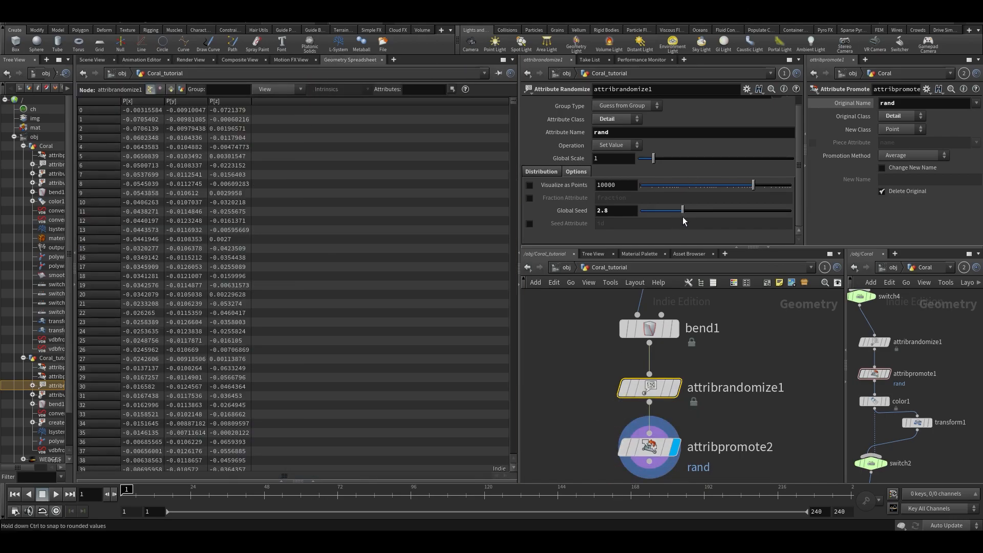
pyautogui.click(622, 445)
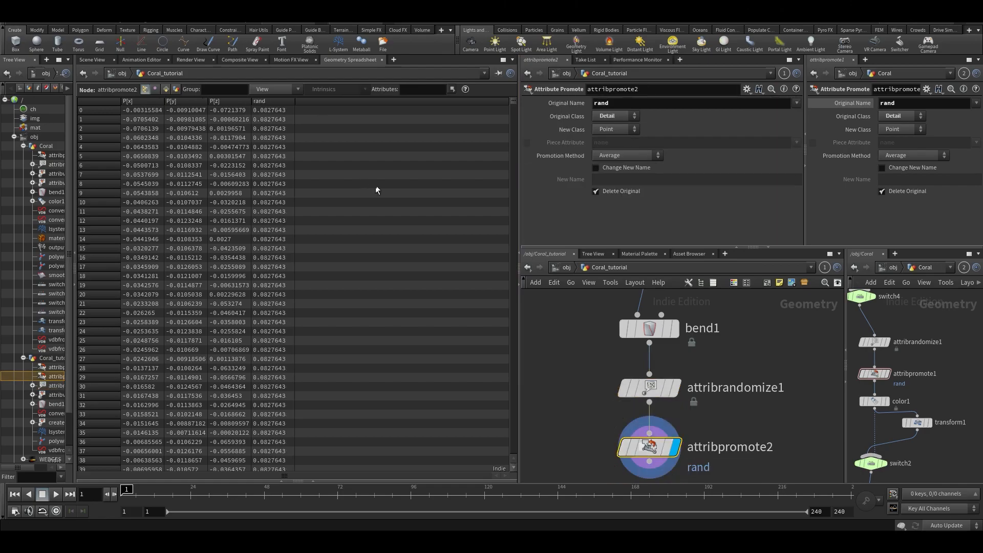
pyautogui.click(645, 387)
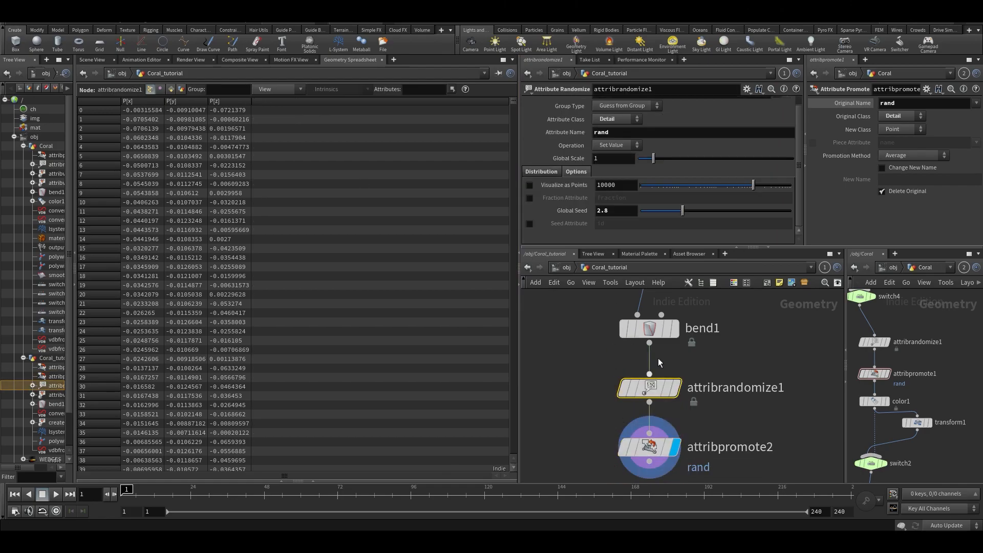
pyautogui.click(635, 448)
pyautogui.click(92, 60)
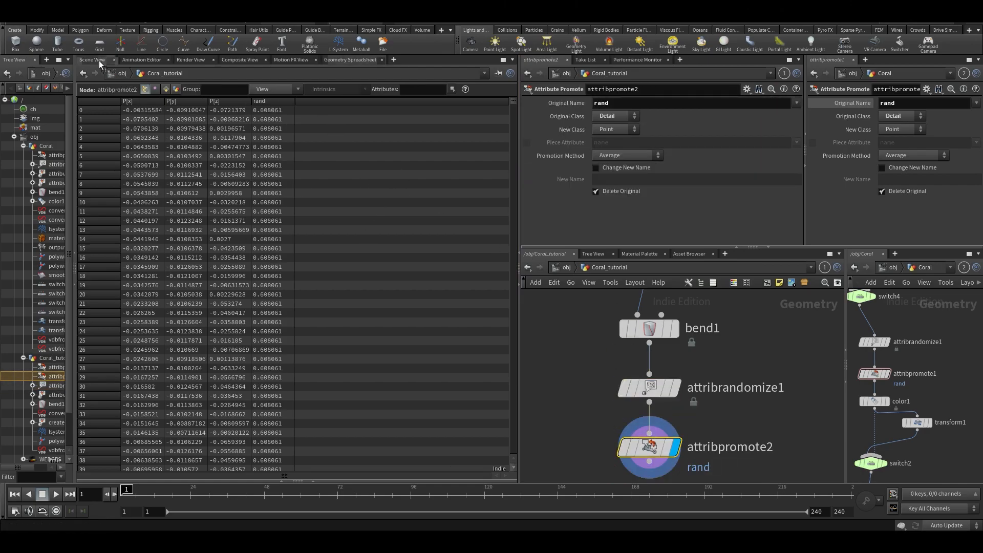
pyautogui.moveTo(612, 422); pyautogui.dragTo(615, 395, button='middle')
pyautogui.moveTo(406, 342)
pyautogui.mouseDown()
pyautogui.moveTo(451, 363)
pyautogui.moveTo(395, 332)
pyautogui.moveTo(403, 342)
pyautogui.mouseUp()
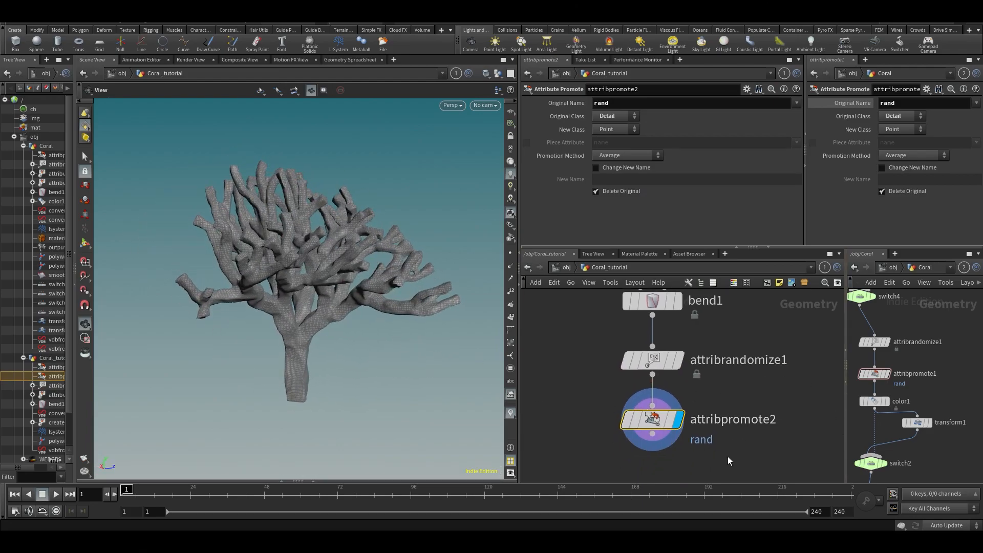
# Add an Output node below attribpromote2, display it, and save the scene.
pyautogui.moveTo(725, 456); pyautogui.dragTo(700, 388, button='middle')
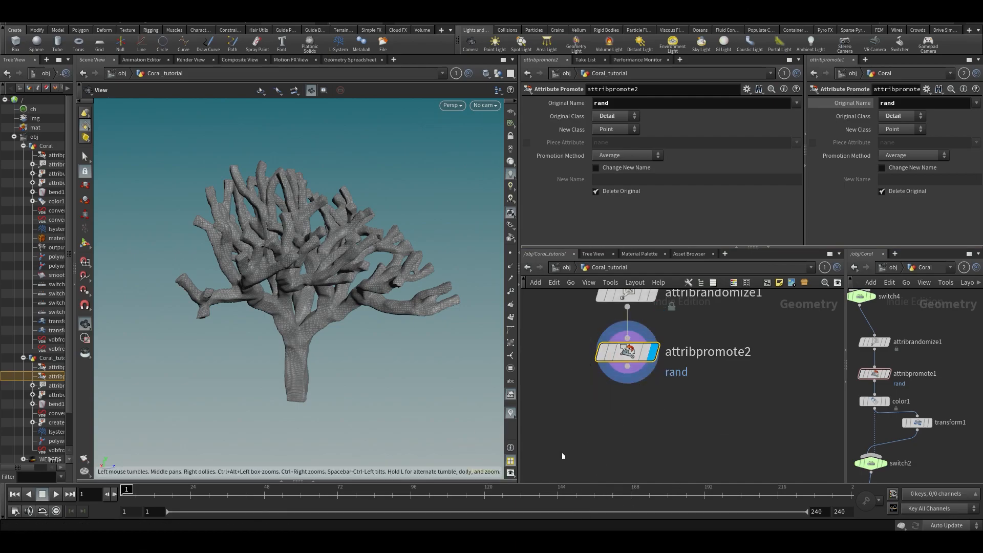
pyautogui.scroll(-2, 582, 443)
pyautogui.press('Tab')
pyautogui.write('out')
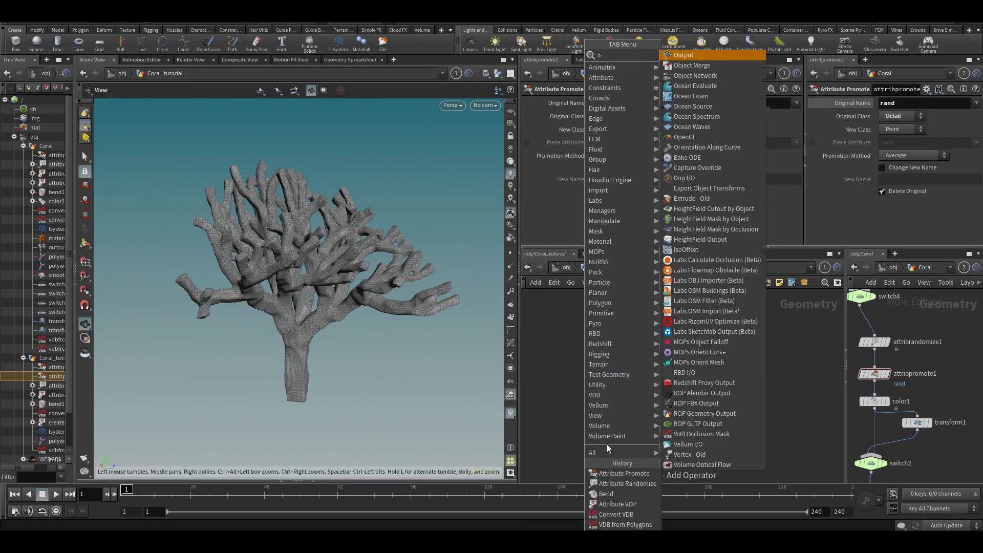
pyautogui.press('Return')
pyautogui.press('Return')
pyautogui.hotkey('ctrl', 's')
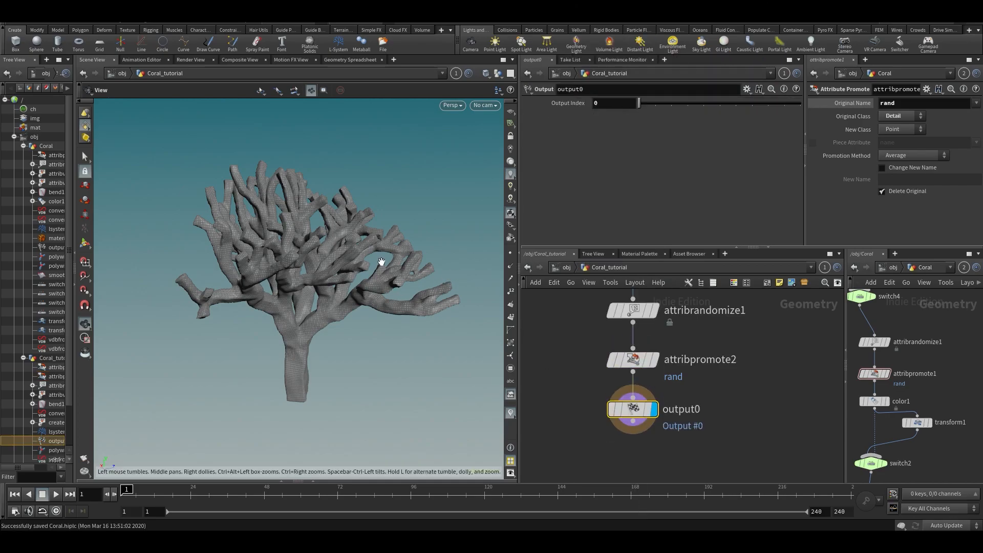
# Move output0 down and insert a Color node between attribpromote2 and output0.
pyautogui.moveTo(620, 419); pyautogui.dragTo(614, 453)
pyautogui.press('Tab')
pyautogui.write('col')
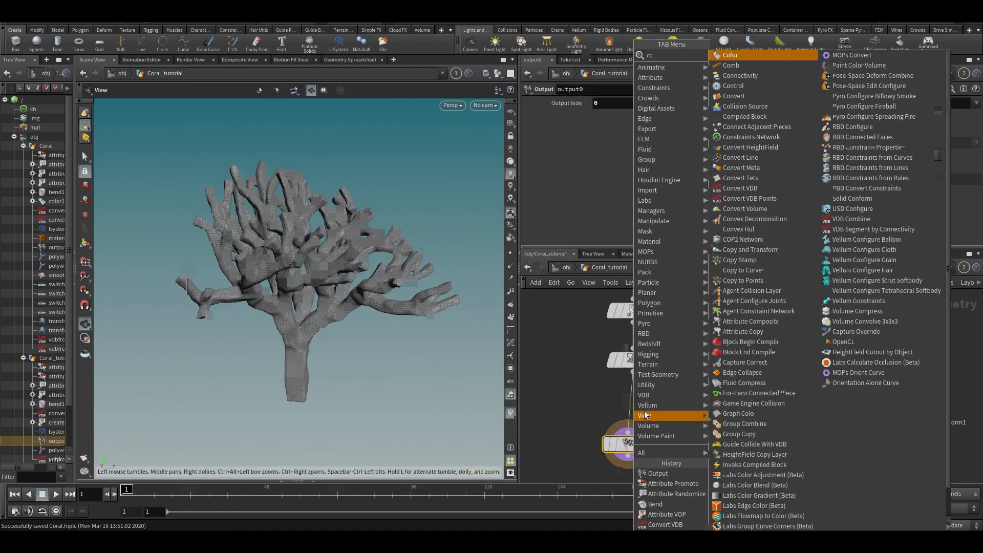
pyautogui.press('Return')
pyautogui.click(645, 411)
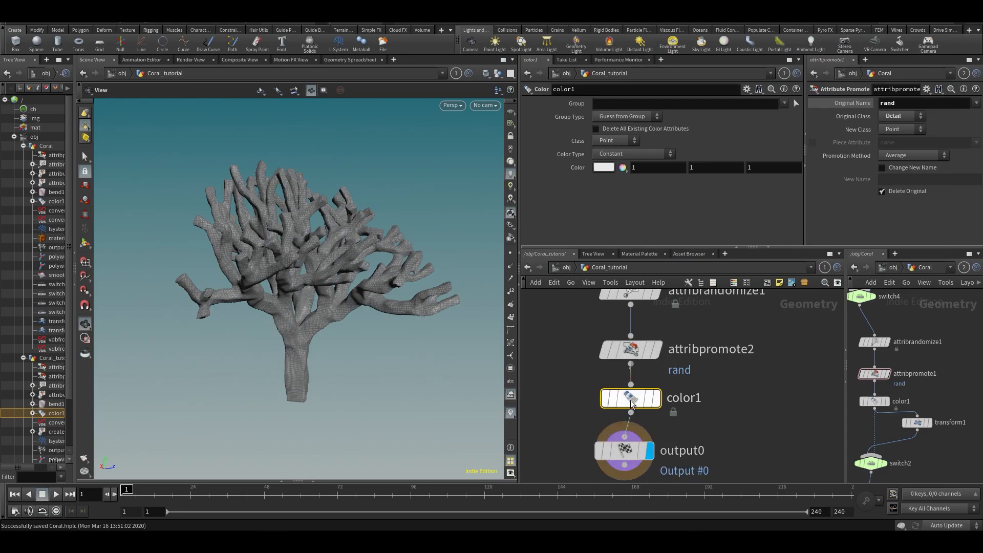
pyautogui.click(607, 155)
# Replace the plain Color node above output0 with a copy of the reference Coral network's color1 node, and save the scene.
pyautogui.click(901, 378)
pyautogui.moveTo(924, 373); pyautogui.dragTo(882, 404)
pyautogui.hotkey('ctrl', 'c')
pyautogui.hotkey('ctrl', 'v')
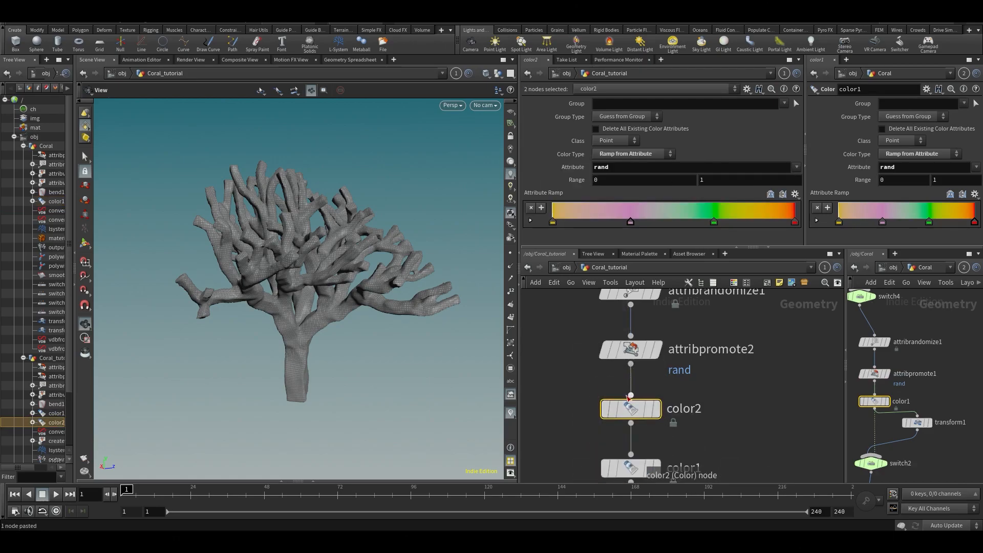
pyautogui.click(621, 468)
pyautogui.press('Delete')
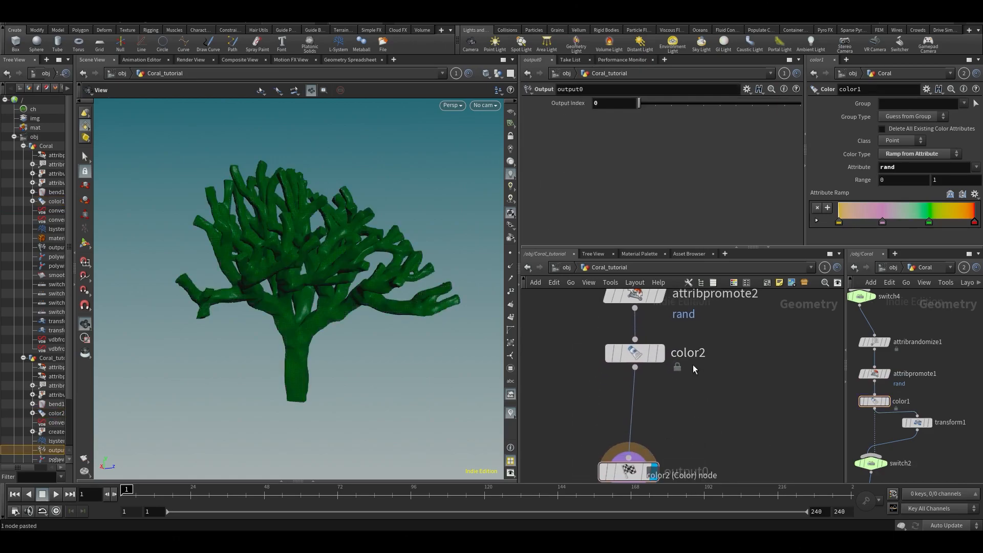
pyautogui.hotkey('ctrl', 's')
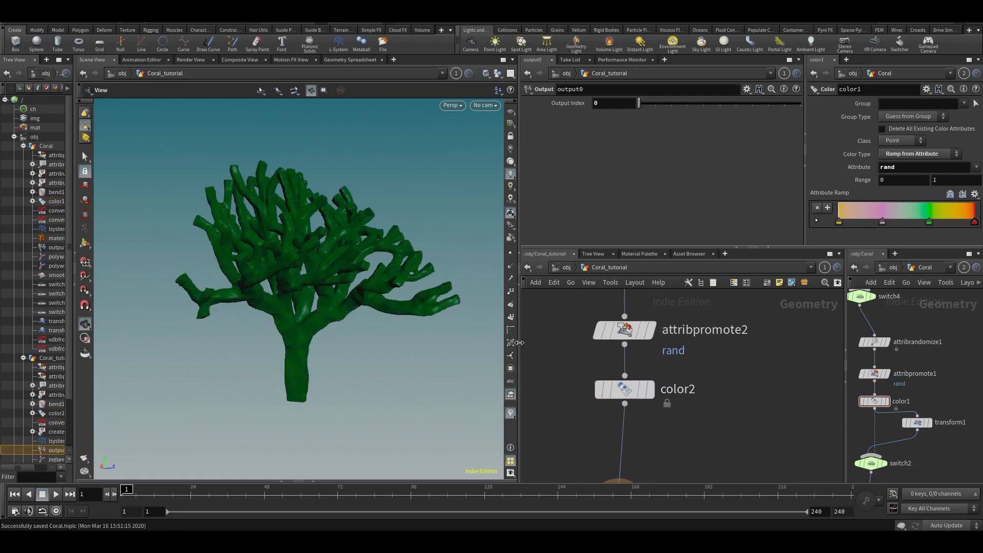
# Review color2's Color Type, source attribute and color ramp, and look over the colored coral.
pyautogui.click(602, 395)
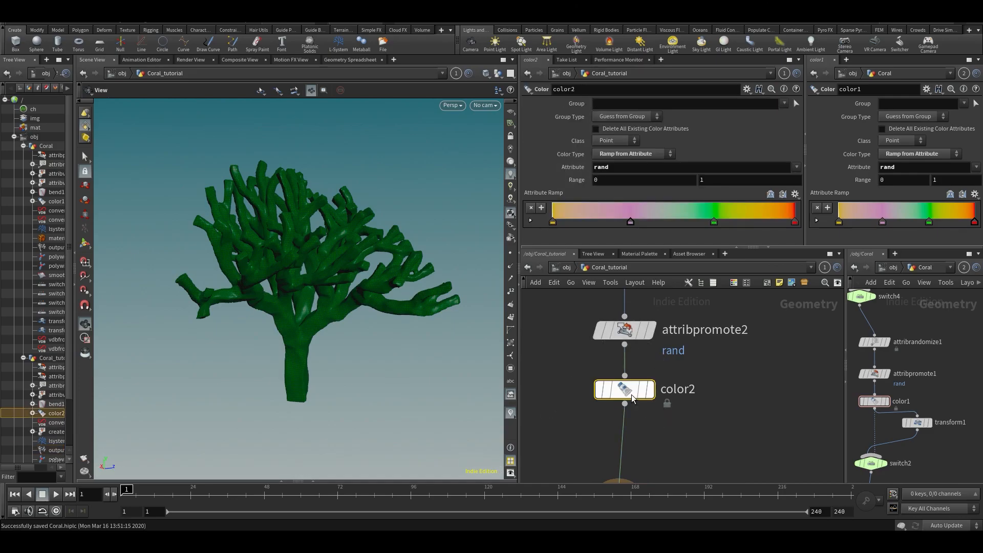
pyautogui.click(626, 153)
pyautogui.click(633, 196)
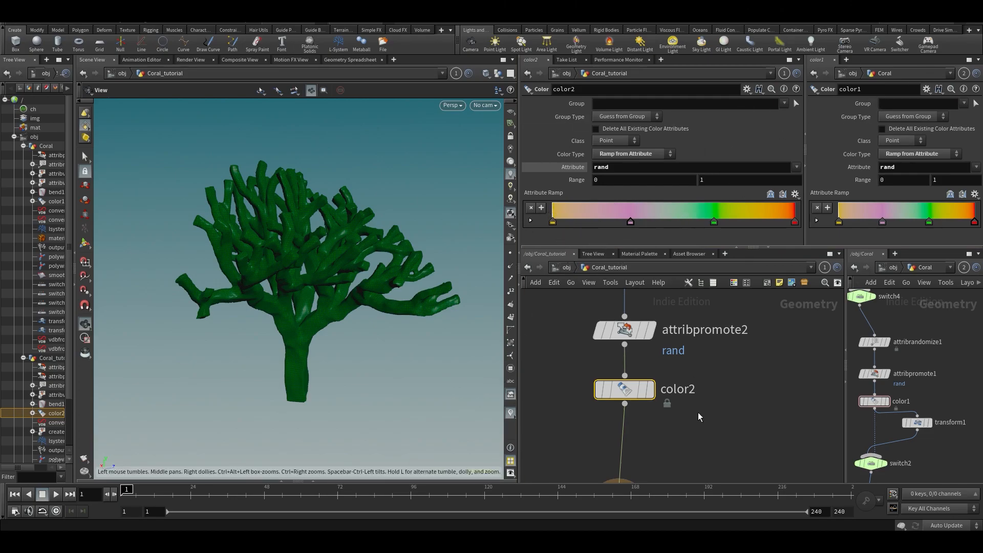
pyautogui.moveTo(698, 461); pyautogui.dragTo(699, 449, button='middle')
pyautogui.moveTo(296, 285); pyautogui.dragTo(310, 263)
pyautogui.moveTo(749, 414); pyautogui.dragTo(769, 493, button='middle')
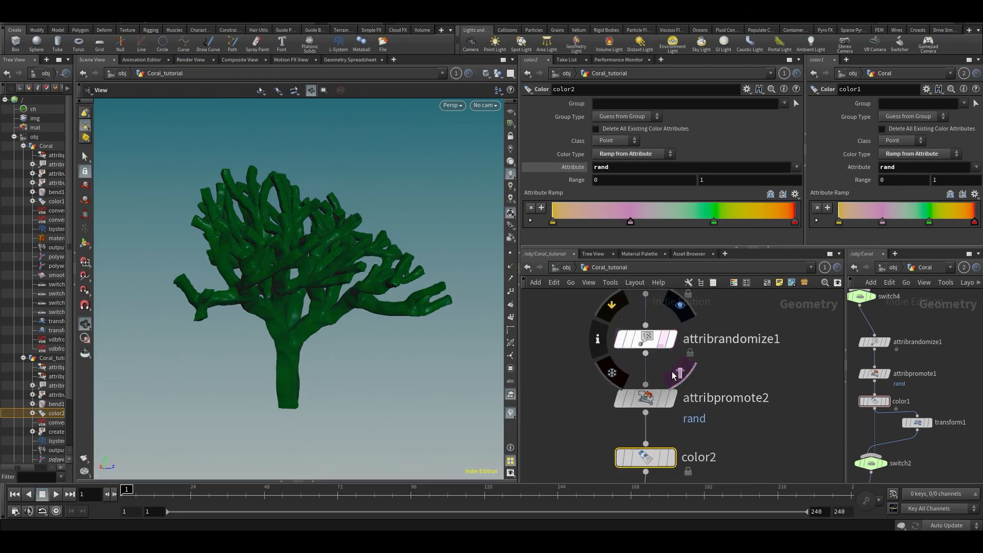
# Try a different Global Seed on attribrandomize1, undo the change, and select attribpromote2.
pyautogui.click(654, 341)
pyautogui.moveTo(711, 210); pyautogui.dragTo(747, 224)
pyautogui.hotkey('ctrl', 'z')
pyautogui.moveTo(647, 402); pyautogui.dragTo(635, 347, button='middle')
pyautogui.click(627, 350)
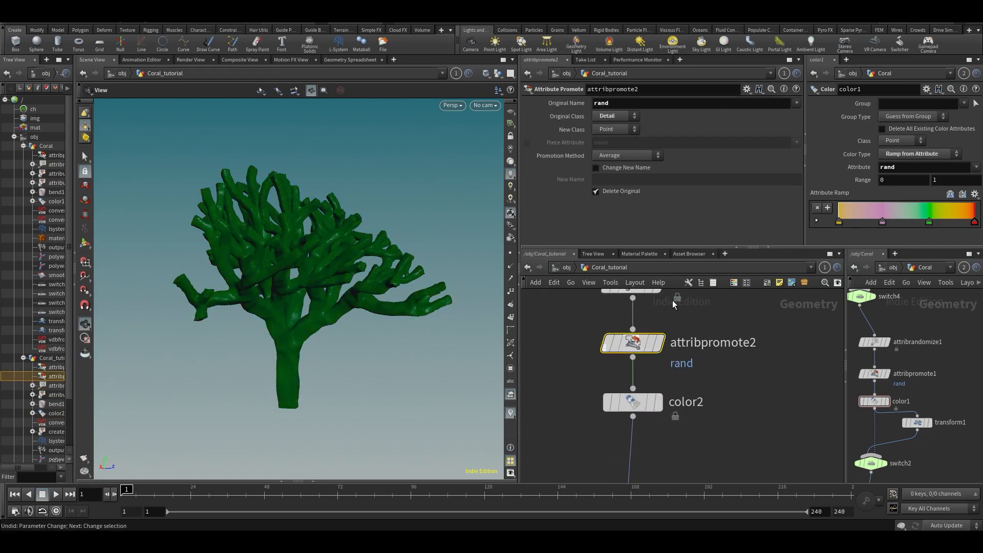
# Set Generations to 7.4 on the lsystem1 node at the start of the chain and inspect the coral.
pyautogui.moveTo(741, 410); pyautogui.dragTo(746, 382, button='middle')
pyautogui.scroll(-3, 745, 383)
pyautogui.moveTo(691, 452); pyautogui.dragTo(701, 442)
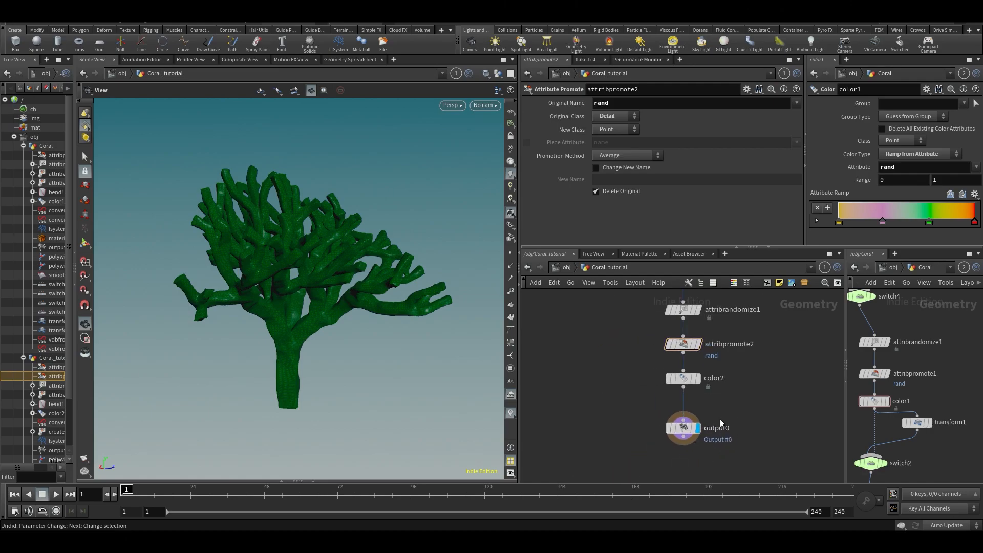
pyautogui.scroll(-5, 717, 420)
pyautogui.moveTo(725, 324); pyautogui.dragTo(725, 437, button='middle')
pyautogui.scroll(4, 716, 394)
pyautogui.moveTo(598, 349); pyautogui.dragTo(657, 405)
pyautogui.moveTo(752, 129); pyautogui.dragTo(795, 142)
pyautogui.moveTo(617, 130); pyautogui.dragTo(692, 126, button='middle')
pyautogui.moveTo(623, 129); pyautogui.dragTo(667, 130, button='middle')
pyautogui.hotkey('ctrl', 'z')
pyautogui.moveTo(344, 210); pyautogui.dragTo(374, 207)
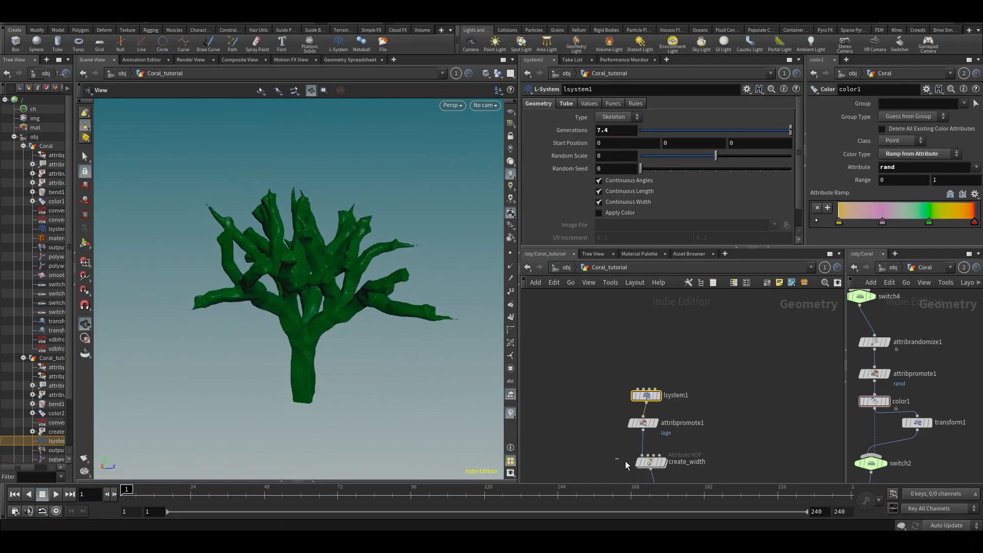
# Set the noise Amplitude of create_width to 1.6, look over its ramp settings, and save the scene.
pyautogui.click(649, 462)
pyautogui.moveTo(699, 182); pyautogui.dragTo(737, 185)
pyautogui.moveTo(613, 180); pyautogui.dragTo(689, 182, button='middle')
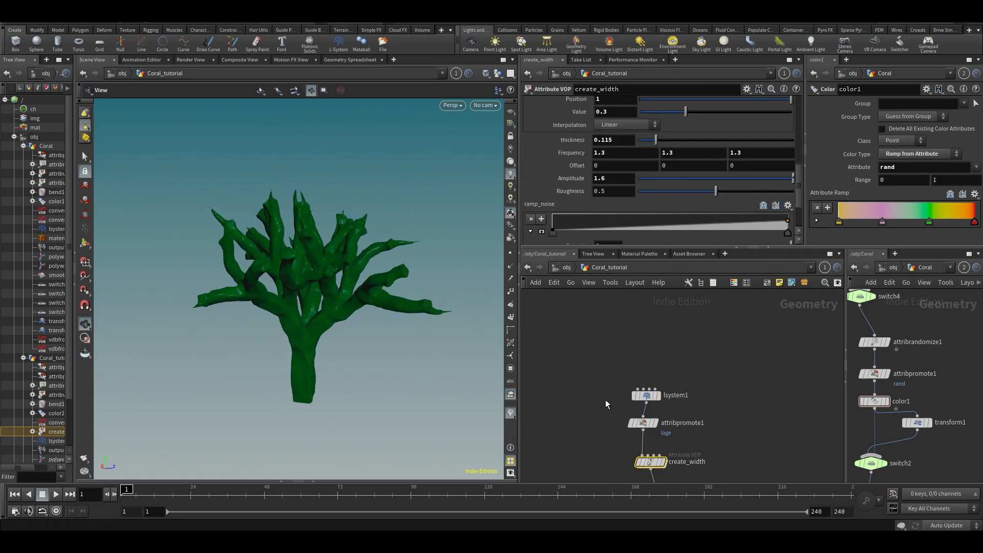
pyautogui.moveTo(613, 401); pyautogui.dragTo(610, 334, button='middle')
pyautogui.scroll(3, 673, 145)
pyautogui.scroll(1, 671, 151)
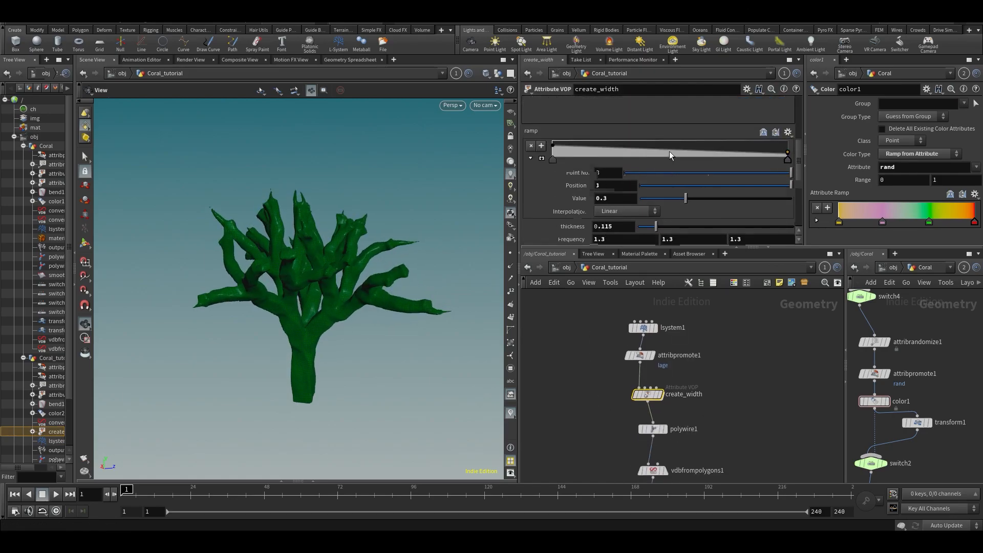
pyautogui.moveTo(657, 189)
pyautogui.mouseDown()
pyautogui.moveTo(669, 194)
pyautogui.moveTo(656, 196)
pyautogui.mouseUp()
pyautogui.hotkey('ctrl', 's')
# Display polywire1 and add a Smooth node between it and vdbfrompolygons1.
pyautogui.moveTo(633, 434); pyautogui.dragTo(627, 391, button='middle')
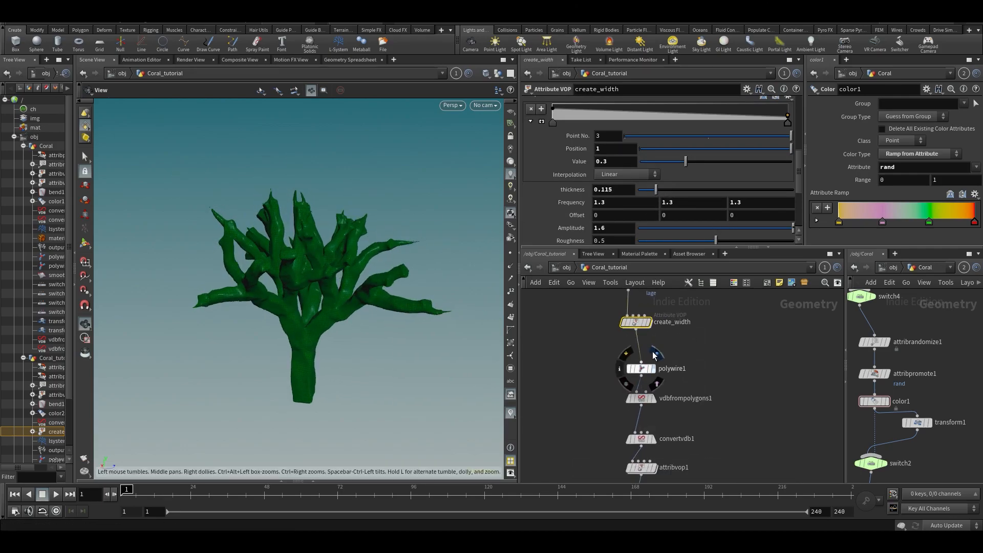
pyautogui.click(657, 354)
pyautogui.press('Tab')
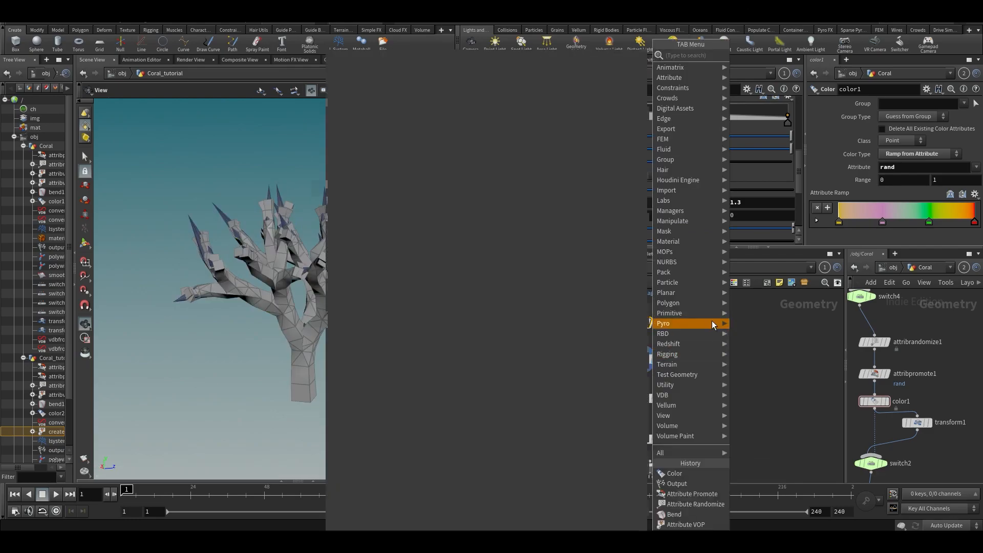
pyautogui.write('smooth')
pyautogui.press('Return')
pyautogui.scroll(3, 705, 316)
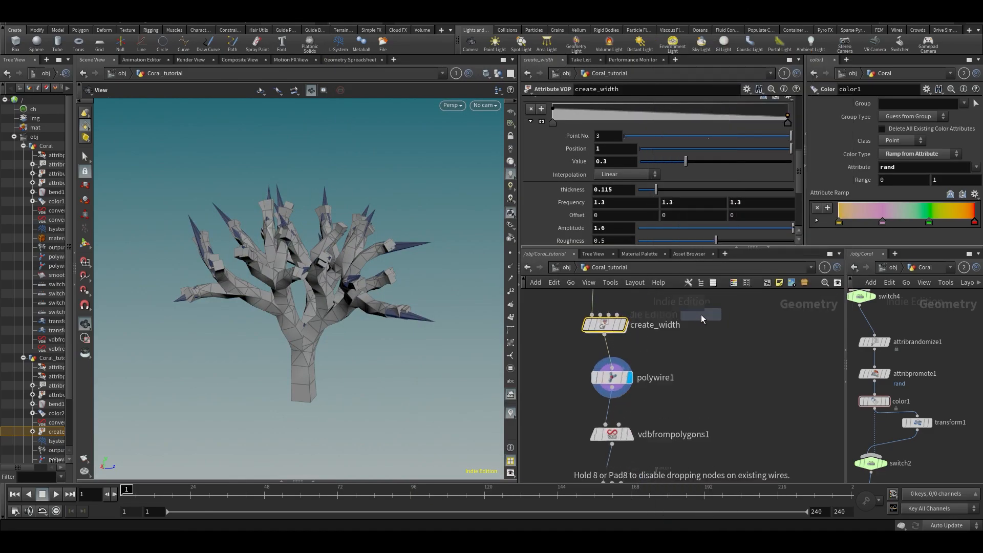
pyautogui.click(594, 423)
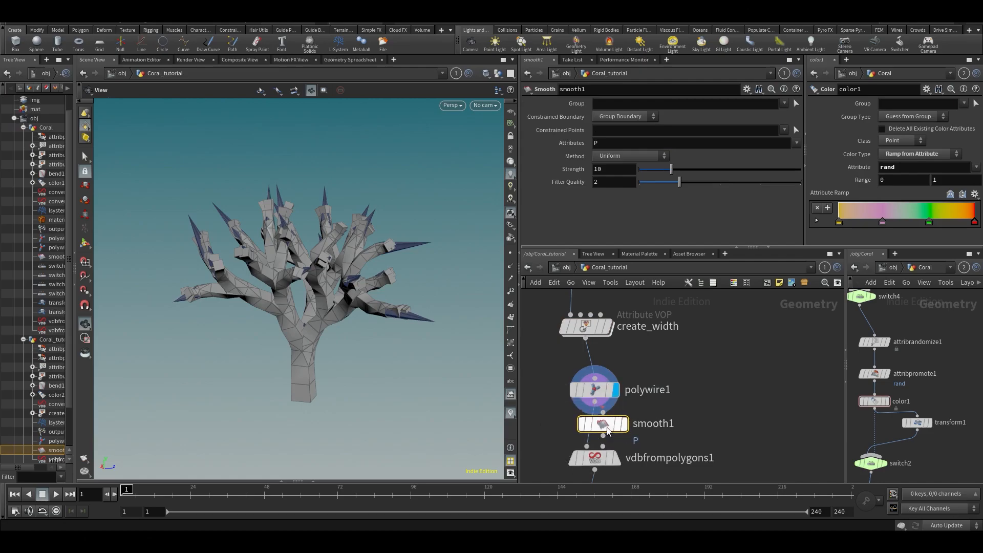
# Display smooth1 below polywire1 in the chain and raise its Strength to 14.3.
pyautogui.click(619, 417)
pyautogui.click(659, 391)
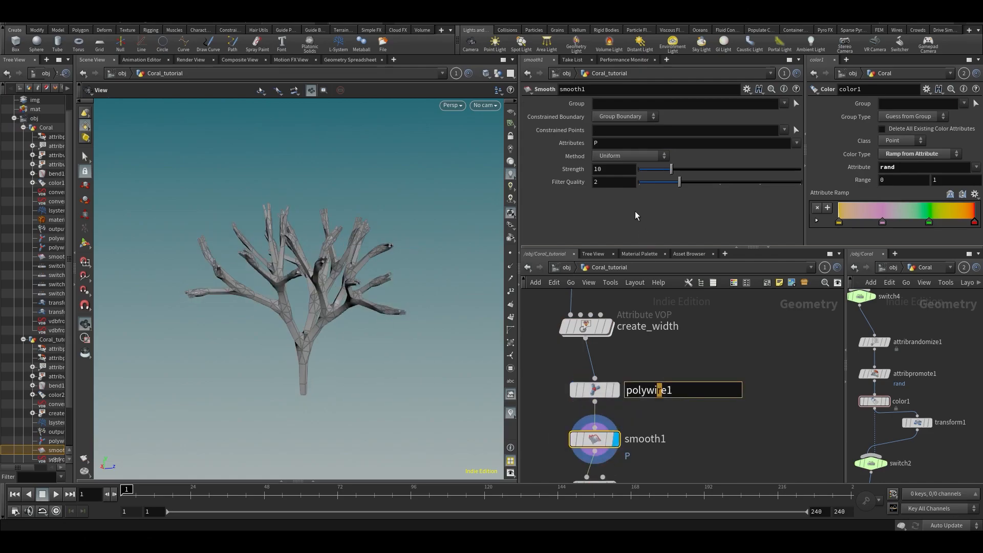
pyautogui.moveTo(676, 170)
pyautogui.mouseDown()
pyautogui.moveTo(705, 180)
pyautogui.moveTo(681, 188)
pyautogui.mouseUp()
pyautogui.click(725, 449)
pyautogui.moveTo(725, 448); pyautogui.dragTo(737, 347, button='middle')
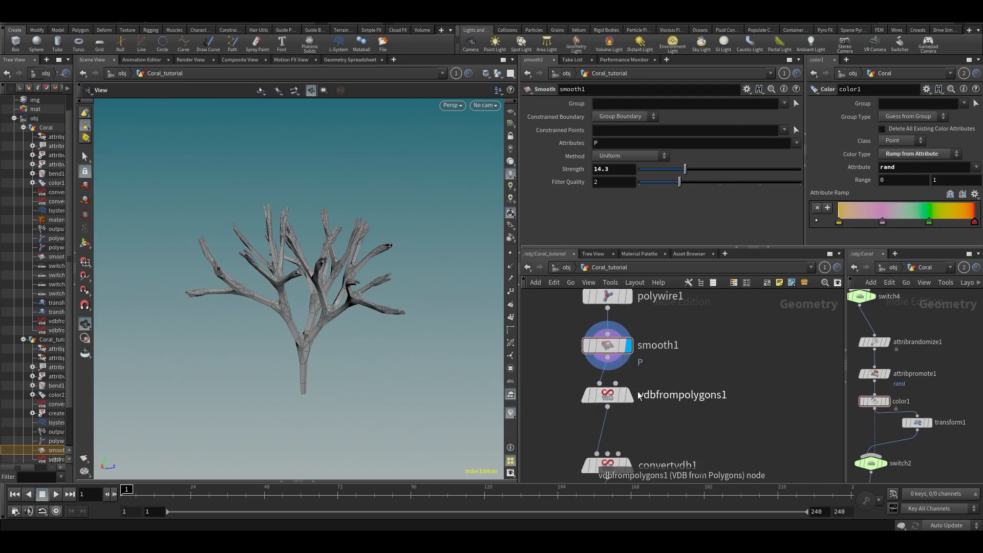
# Preview vdbfrompolygons1, and set the display to output0 at the end of the chain.
pyautogui.click(634, 373)
pyautogui.moveTo(717, 410); pyautogui.dragTo(716, 316, button='middle')
pyautogui.scroll(-3, 716, 316)
pyautogui.moveTo(716, 359); pyautogui.dragTo(714, 239, button='middle')
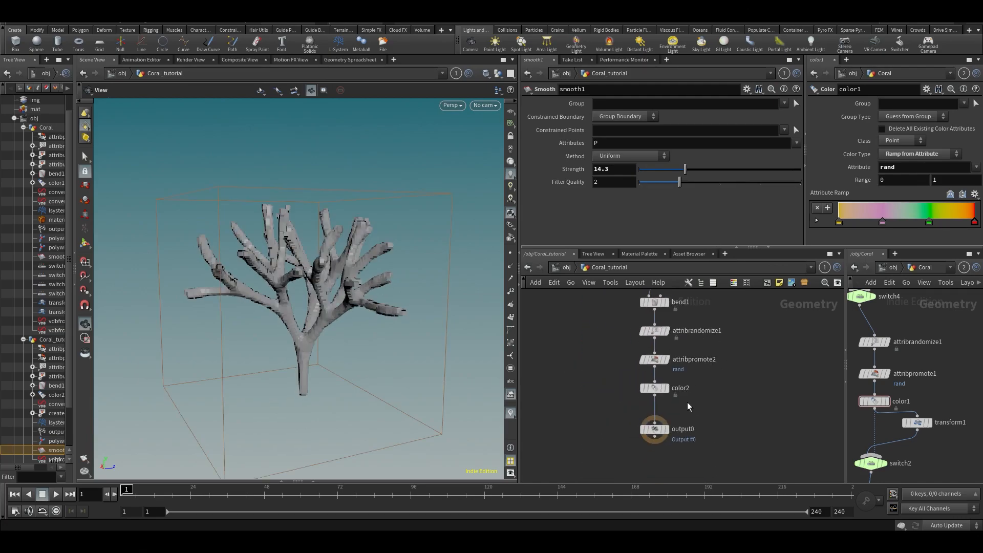
pyautogui.click(666, 433)
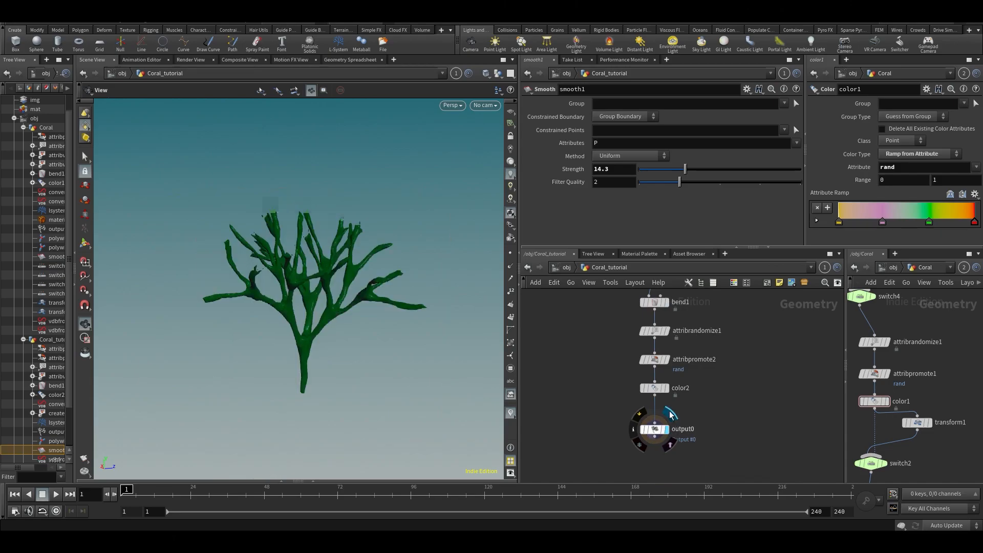
pyautogui.moveTo(748, 365); pyautogui.dragTo(730, 471, button='middle')
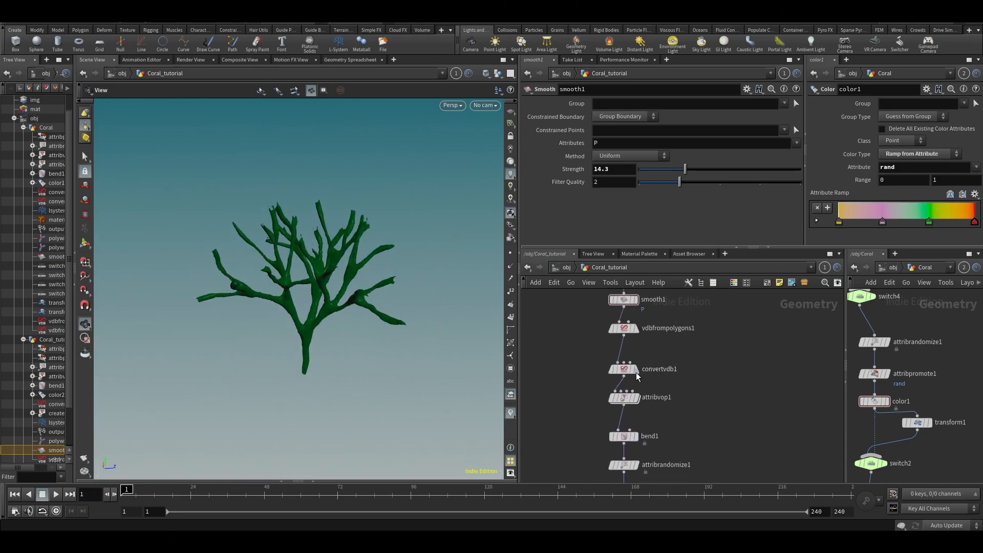
# Set the thickness of create_width to 0.274, inspect the coral from another side, and save the scene.
pyautogui.moveTo(634, 408); pyautogui.dragTo(637, 411)
pyautogui.moveTo(655, 320); pyautogui.dragTo(663, 379, button='middle')
pyautogui.moveTo(599, 336); pyautogui.dragTo(603, 359, button='middle')
pyautogui.moveTo(592, 309); pyautogui.dragTo(662, 331)
pyautogui.scroll(-1, 652, 194)
pyautogui.moveTo(661, 164); pyautogui.dragTo(681, 163)
pyautogui.moveTo(392, 265); pyautogui.dragTo(256, 287)
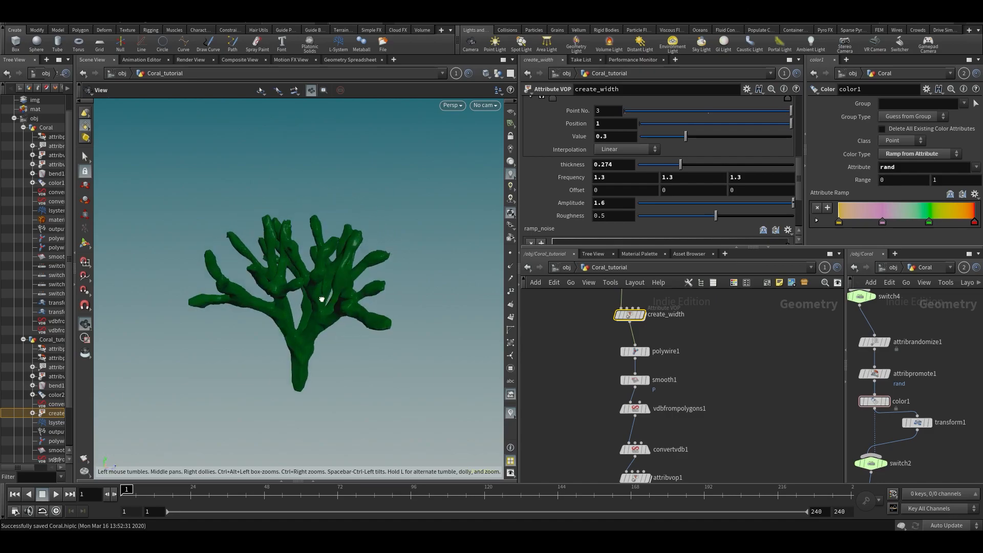
# Undo a trial Strength change on smooth1, set its Strength to 6.7, and save the scene.
pyautogui.moveTo(572, 333)
pyautogui.mouseDown(button='middle')
pyautogui.moveTo(573, 378)
pyautogui.moveTo(581, 349)
pyautogui.mouseUp(button='middle')
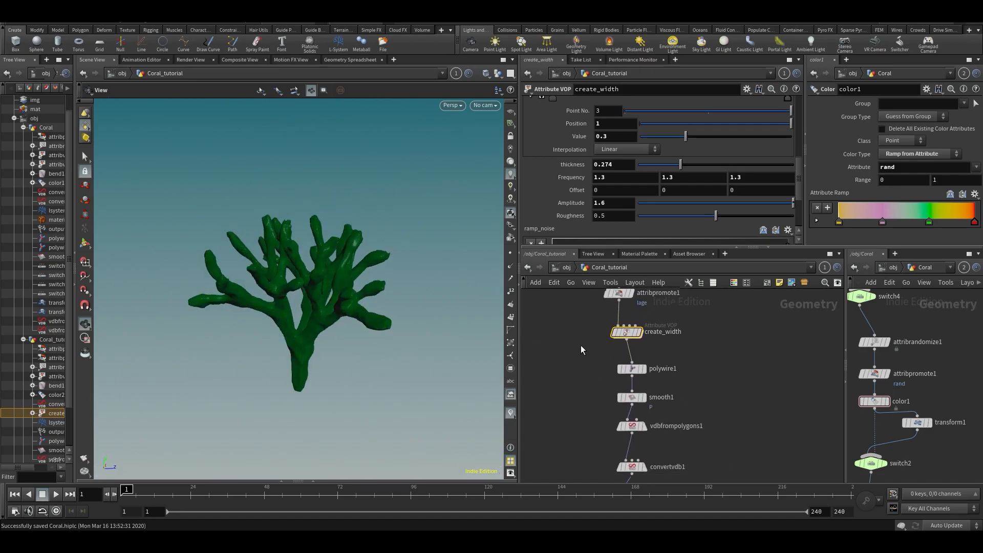
pyautogui.click(632, 397)
pyautogui.moveTo(645, 171); pyautogui.dragTo(652, 183)
pyautogui.hotkey('ctrl', 'z')
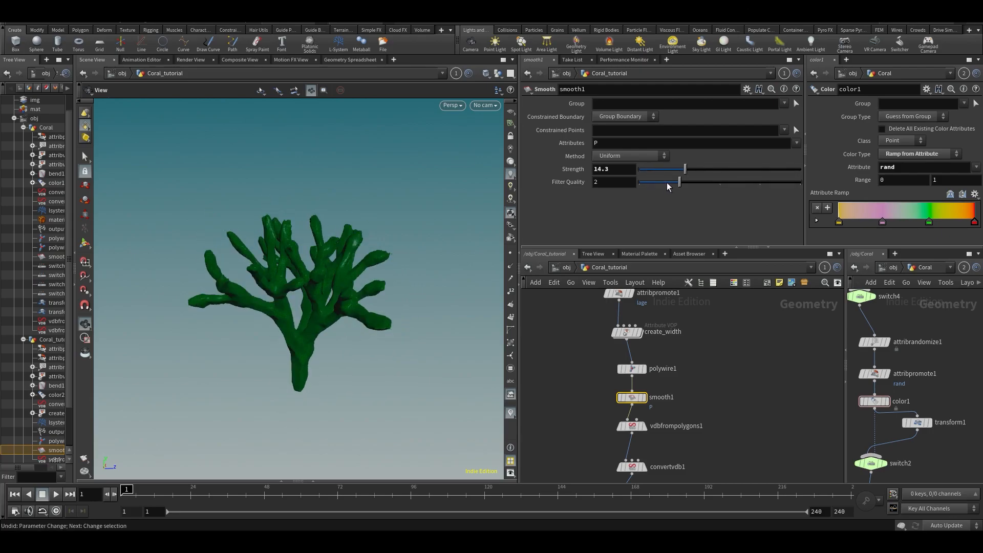
pyautogui.moveTo(640, 171); pyautogui.dragTo(659, 175)
pyautogui.moveTo(379, 302); pyautogui.dragTo(204, 294)
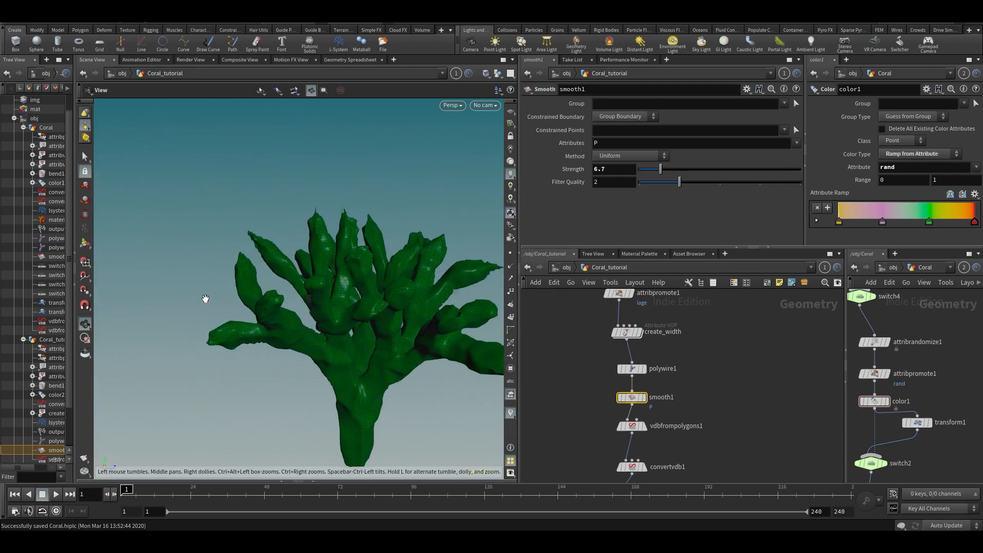
# Try an Adaptivity value on convertvdb1, undo it, and set the Adaptivity to 0.205.
pyautogui.moveTo(734, 439); pyautogui.dragTo(736, 379, button='middle')
pyautogui.click(632, 407)
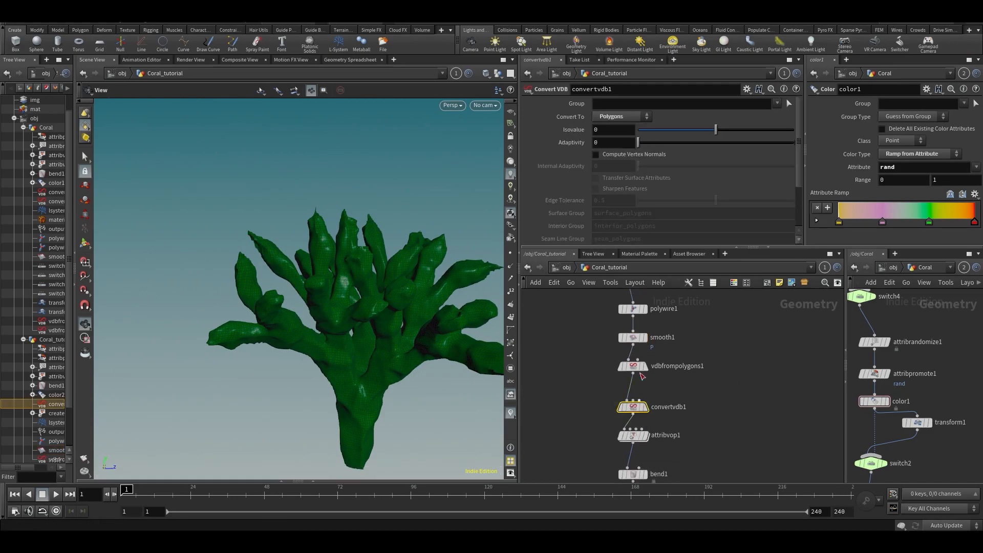
pyautogui.moveTo(653, 139); pyautogui.dragTo(663, 145)
pyautogui.moveTo(451, 279); pyautogui.dragTo(400, 293)
pyautogui.hotkey('ctrl', 'z')
pyautogui.hotkey('ctrl', 'z')
pyautogui.moveTo(641, 138); pyautogui.dragTo(654, 142)
pyautogui.moveTo(417, 285); pyautogui.dragTo(373, 334)
pyautogui.moveTo(670, 435); pyautogui.dragTo(680, 356, button='middle')
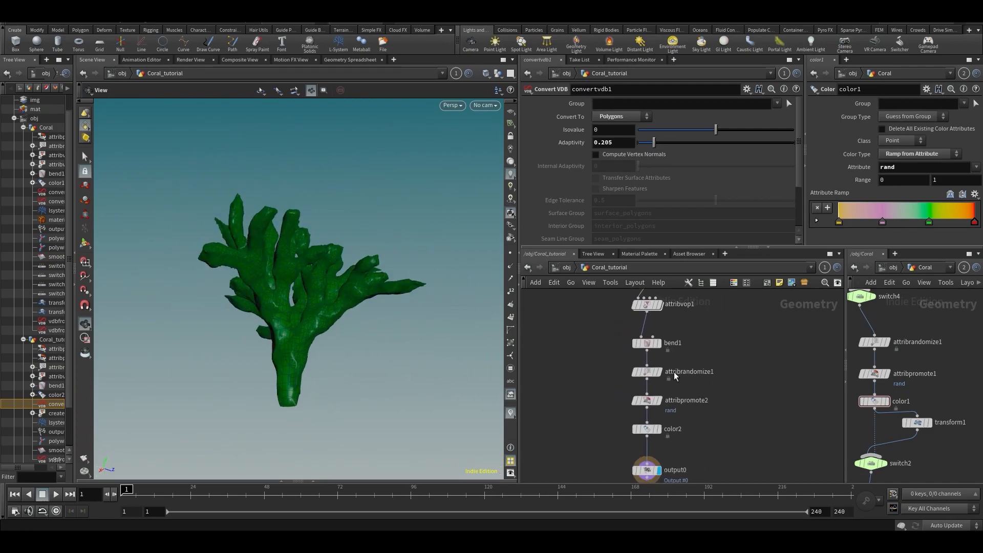
pyautogui.moveTo(700, 455); pyautogui.dragTo(670, 423, button='middle')
pyautogui.scroll(-2, 670, 423)
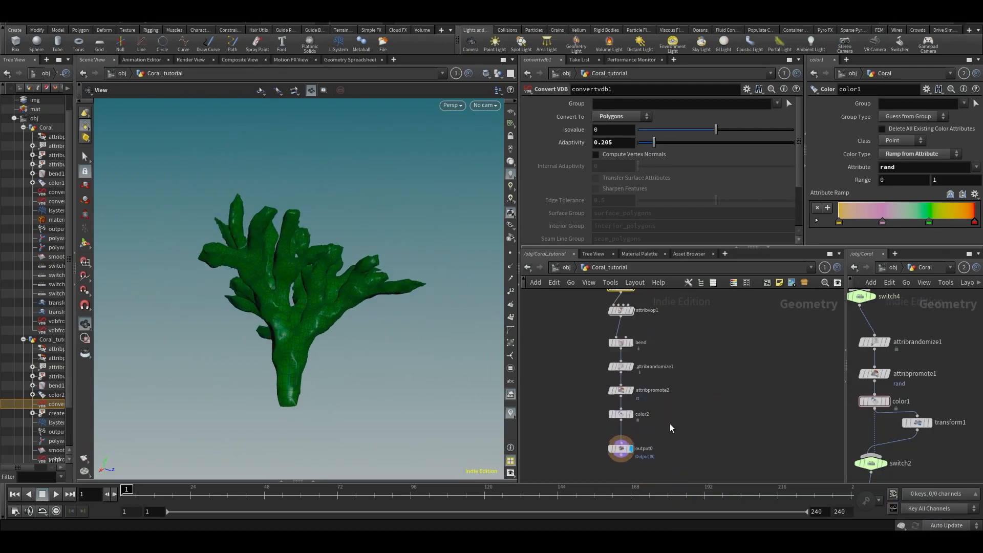
pyautogui.moveTo(373, 314); pyautogui.dragTo(338, 313)
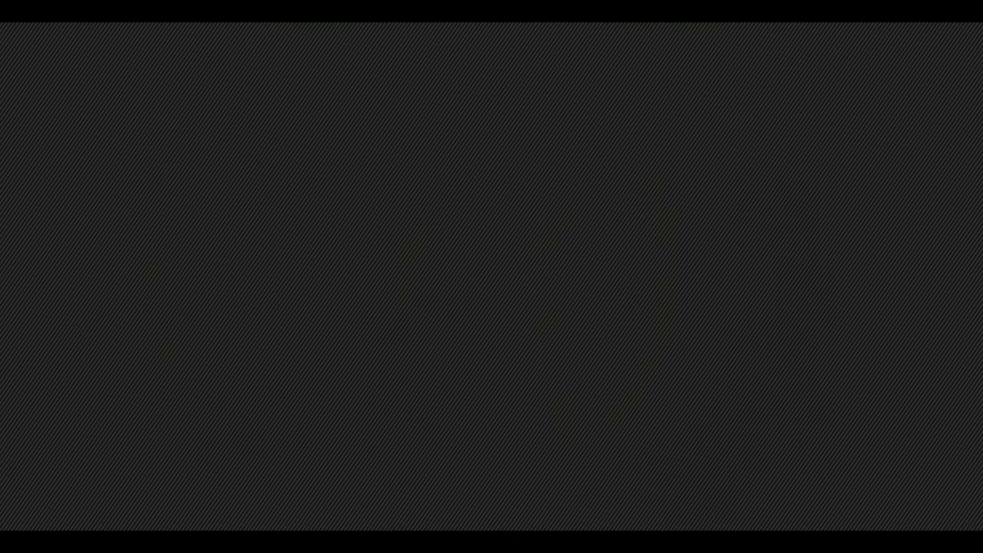